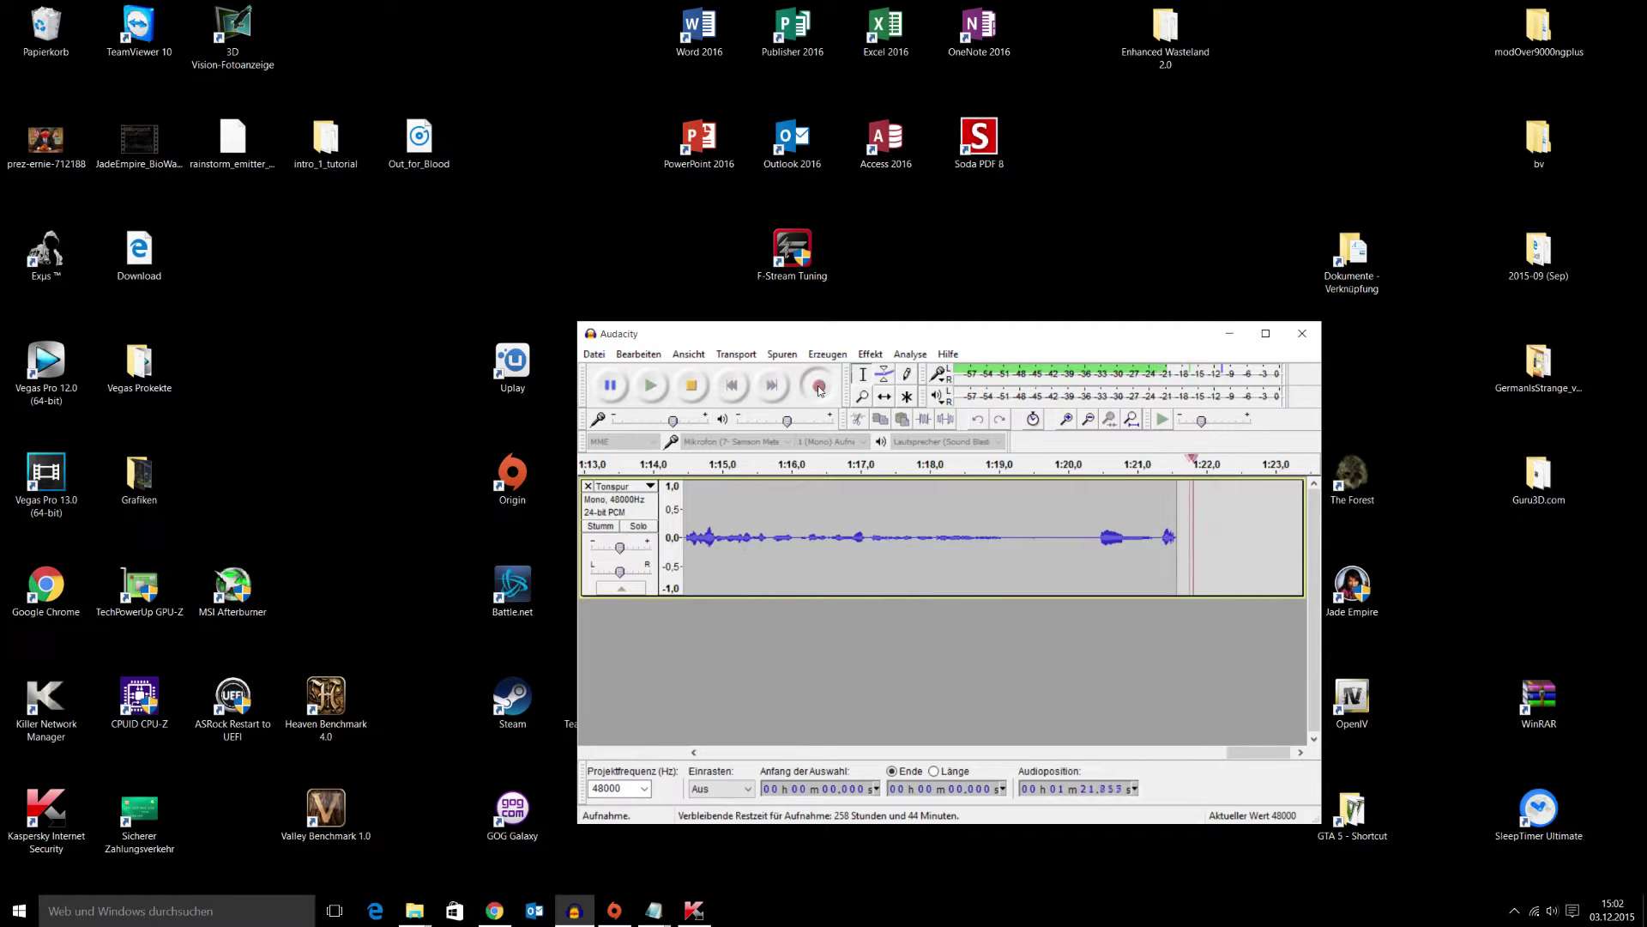
# Step: Group the GTA 5 Modding, OpenIV and GTA 5 - Shortcut icons in the empty desktop area beside the Download icon
pyautogui.click(1229, 335)
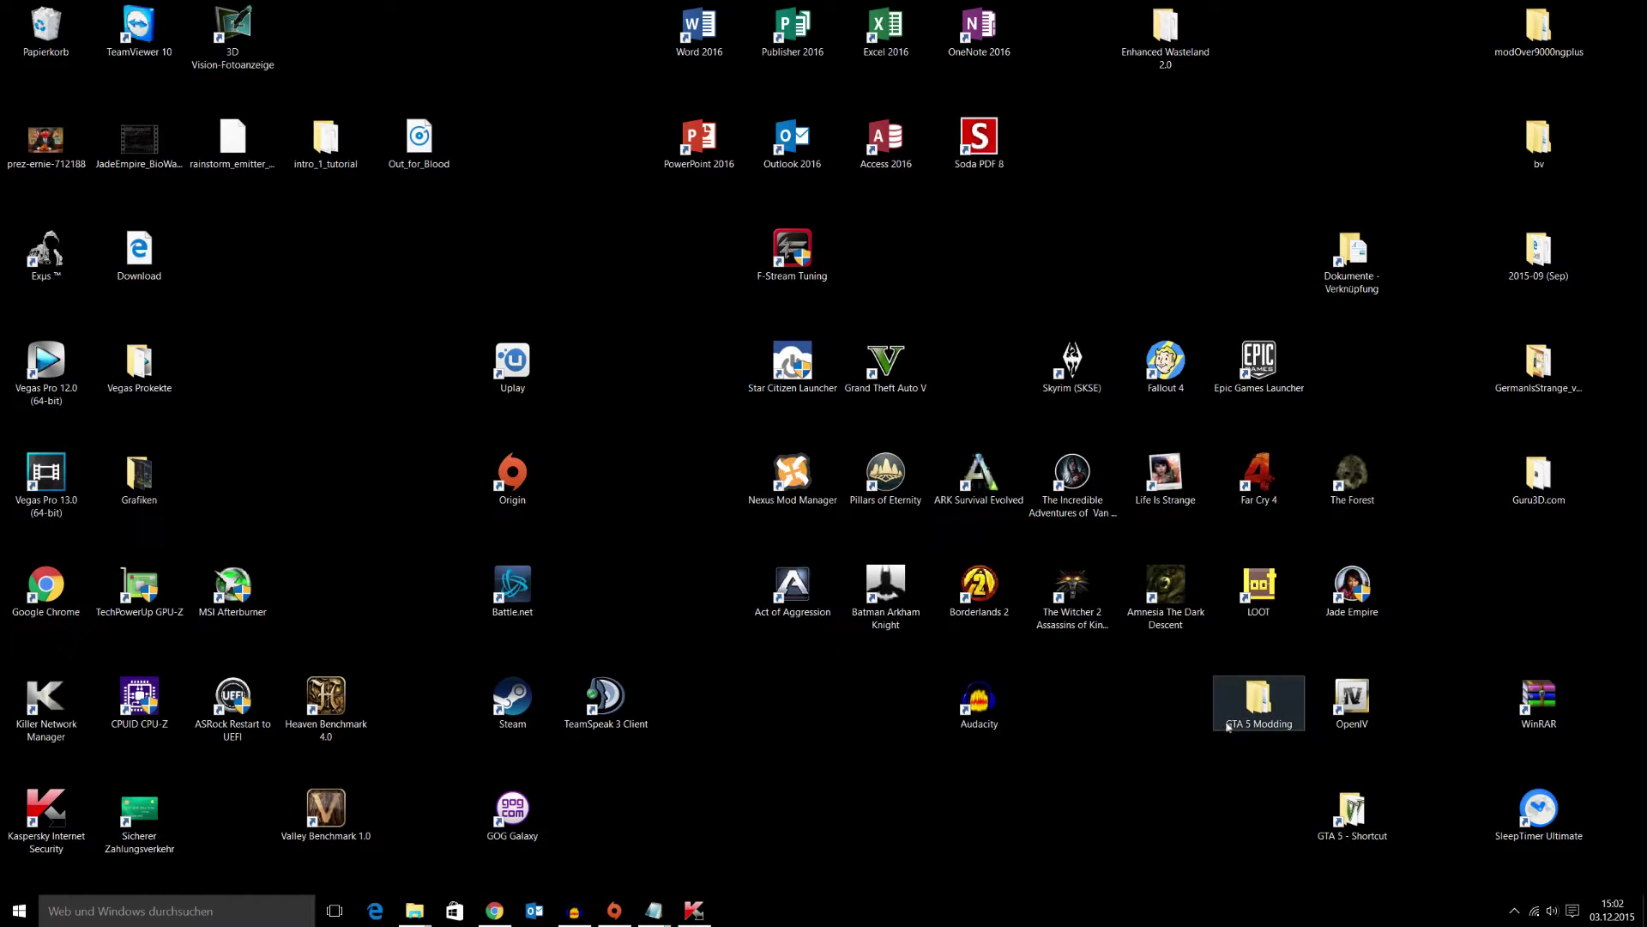
pyautogui.moveTo(1248, 719); pyautogui.dragTo(289, 271)
pyautogui.moveTo(1340, 711); pyautogui.dragTo(395, 263)
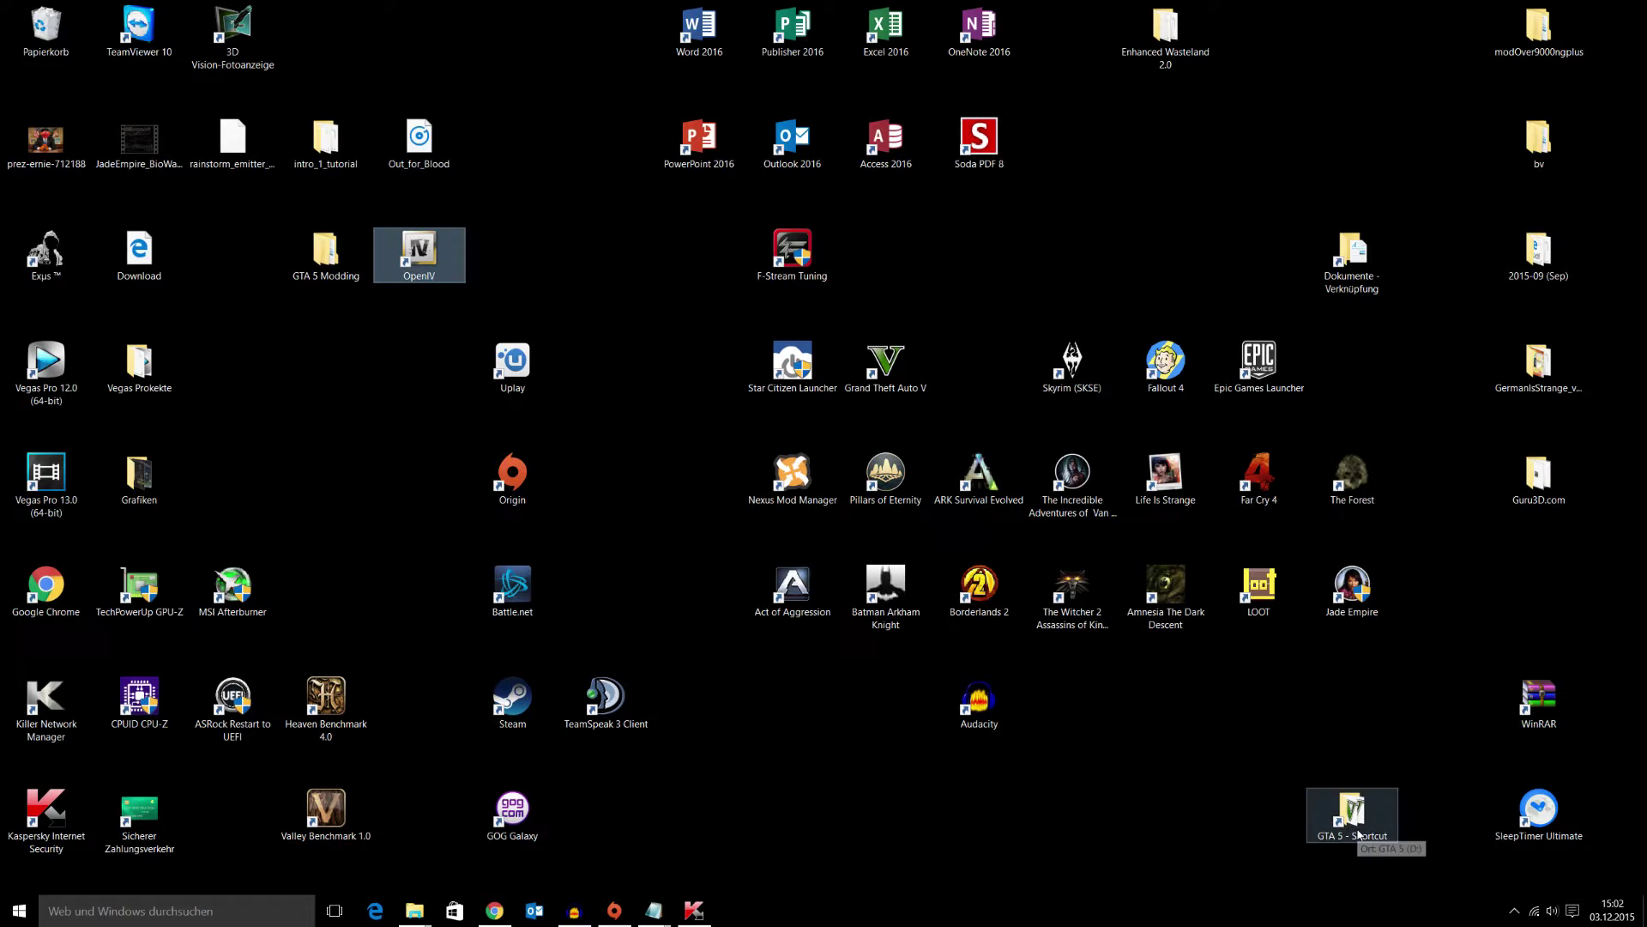
pyautogui.moveTo(1358, 832); pyautogui.dragTo(327, 343)
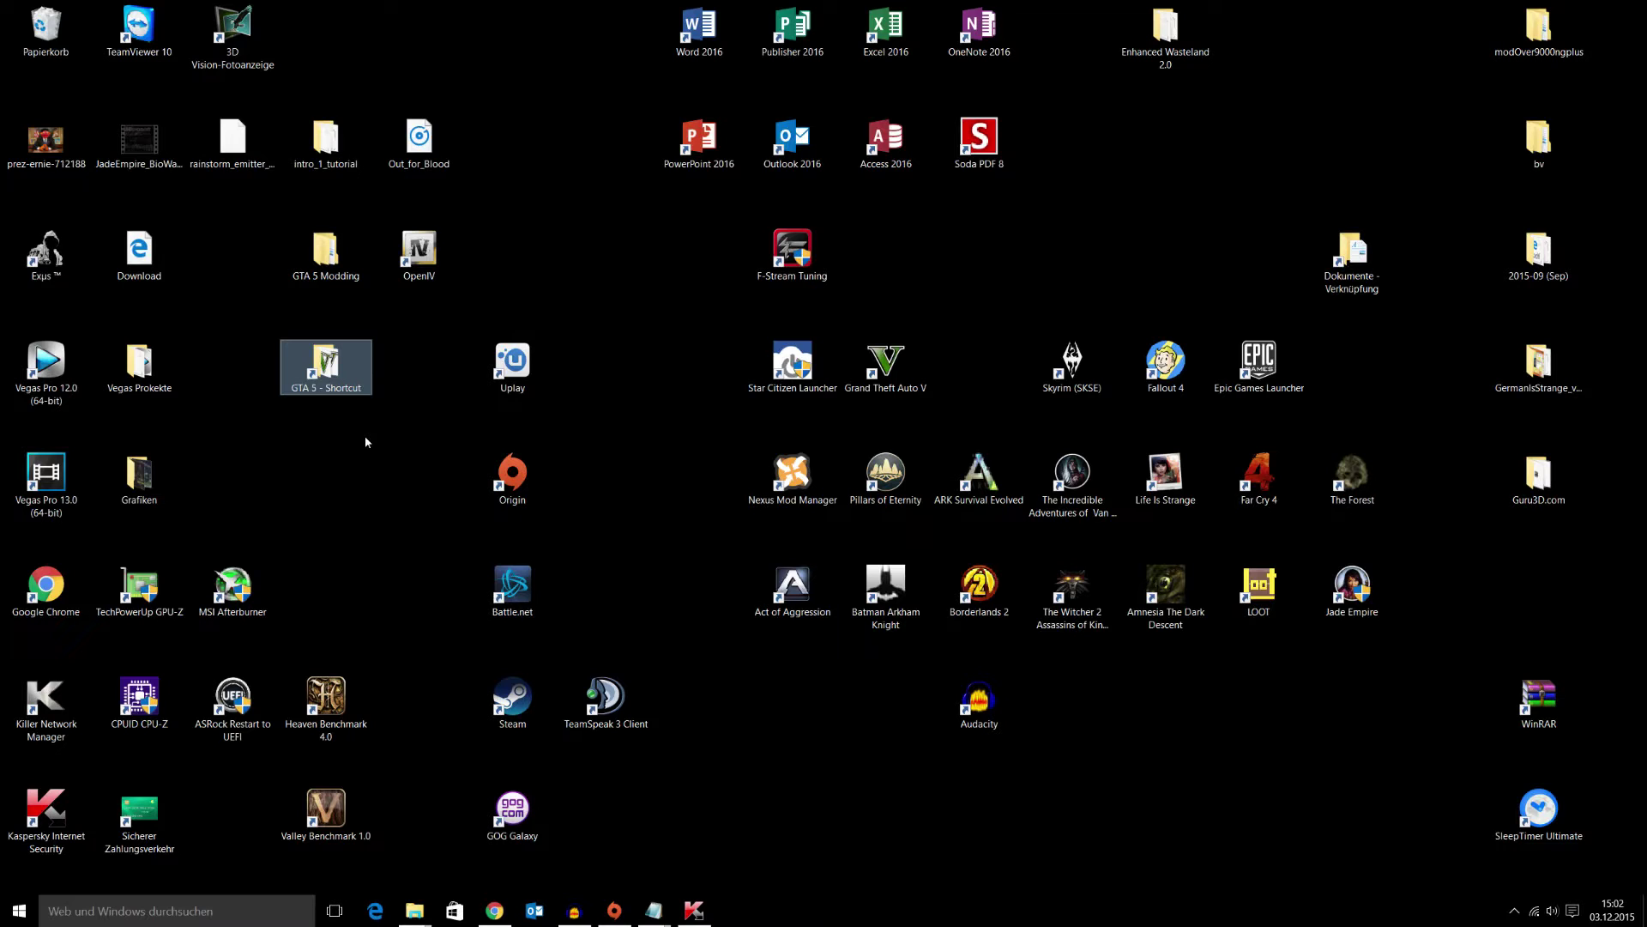
# Step: In Chrome, open the Pinnacle of V home page, check its gta5-mods download page and return to the home page
pyautogui.click(494, 911)
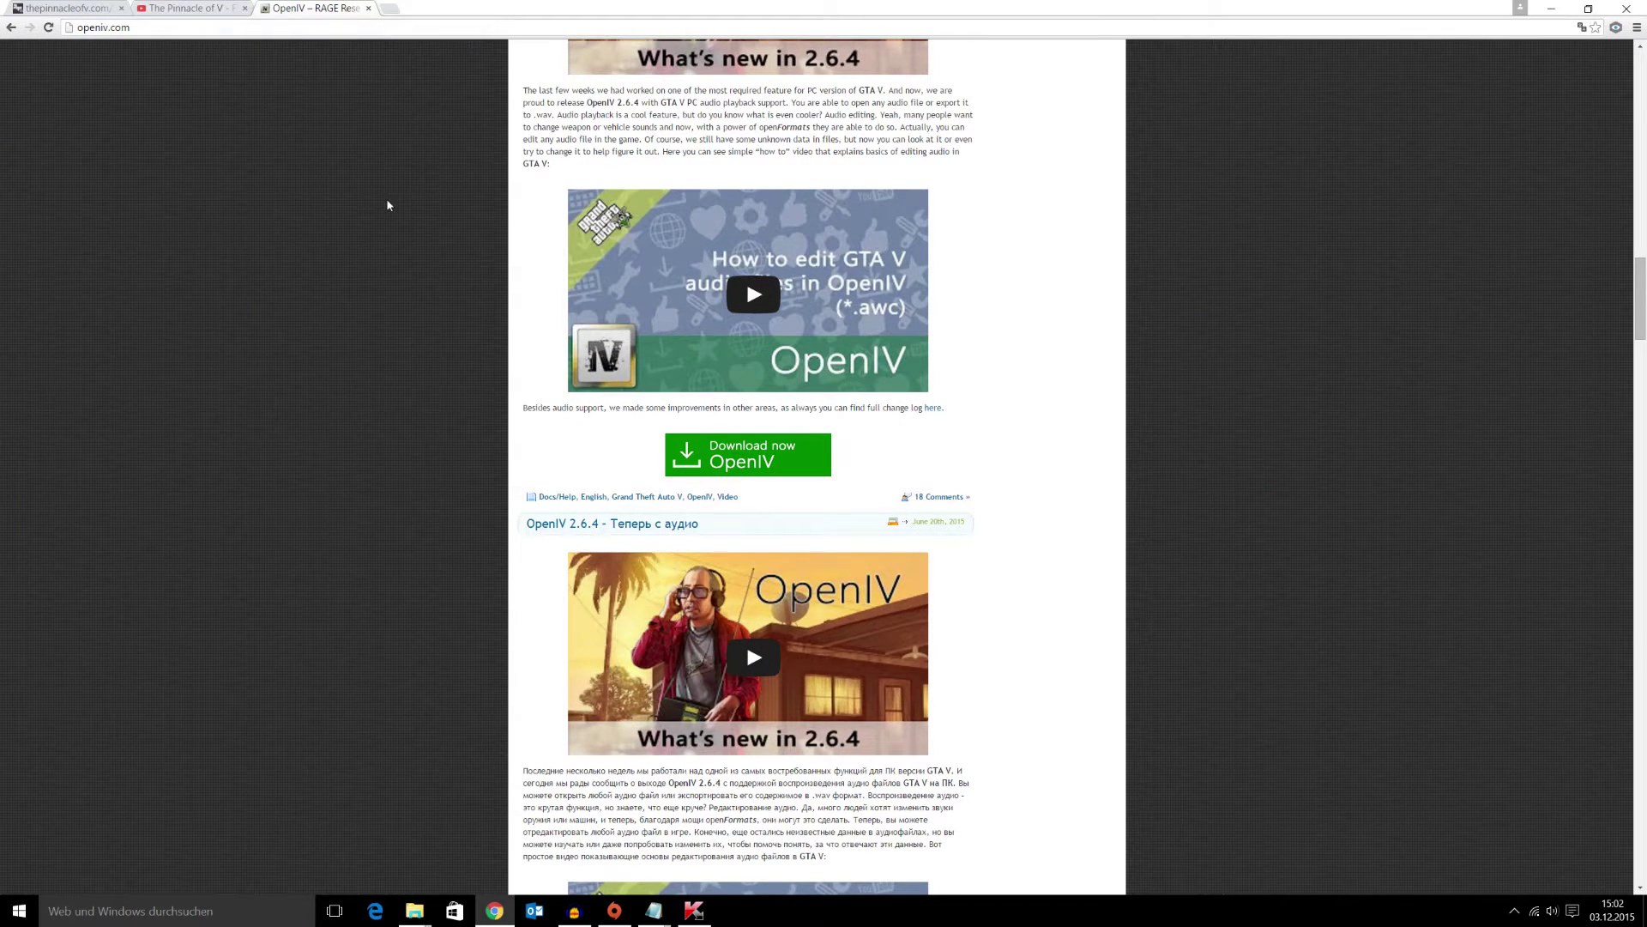
pyautogui.click(206, 8)
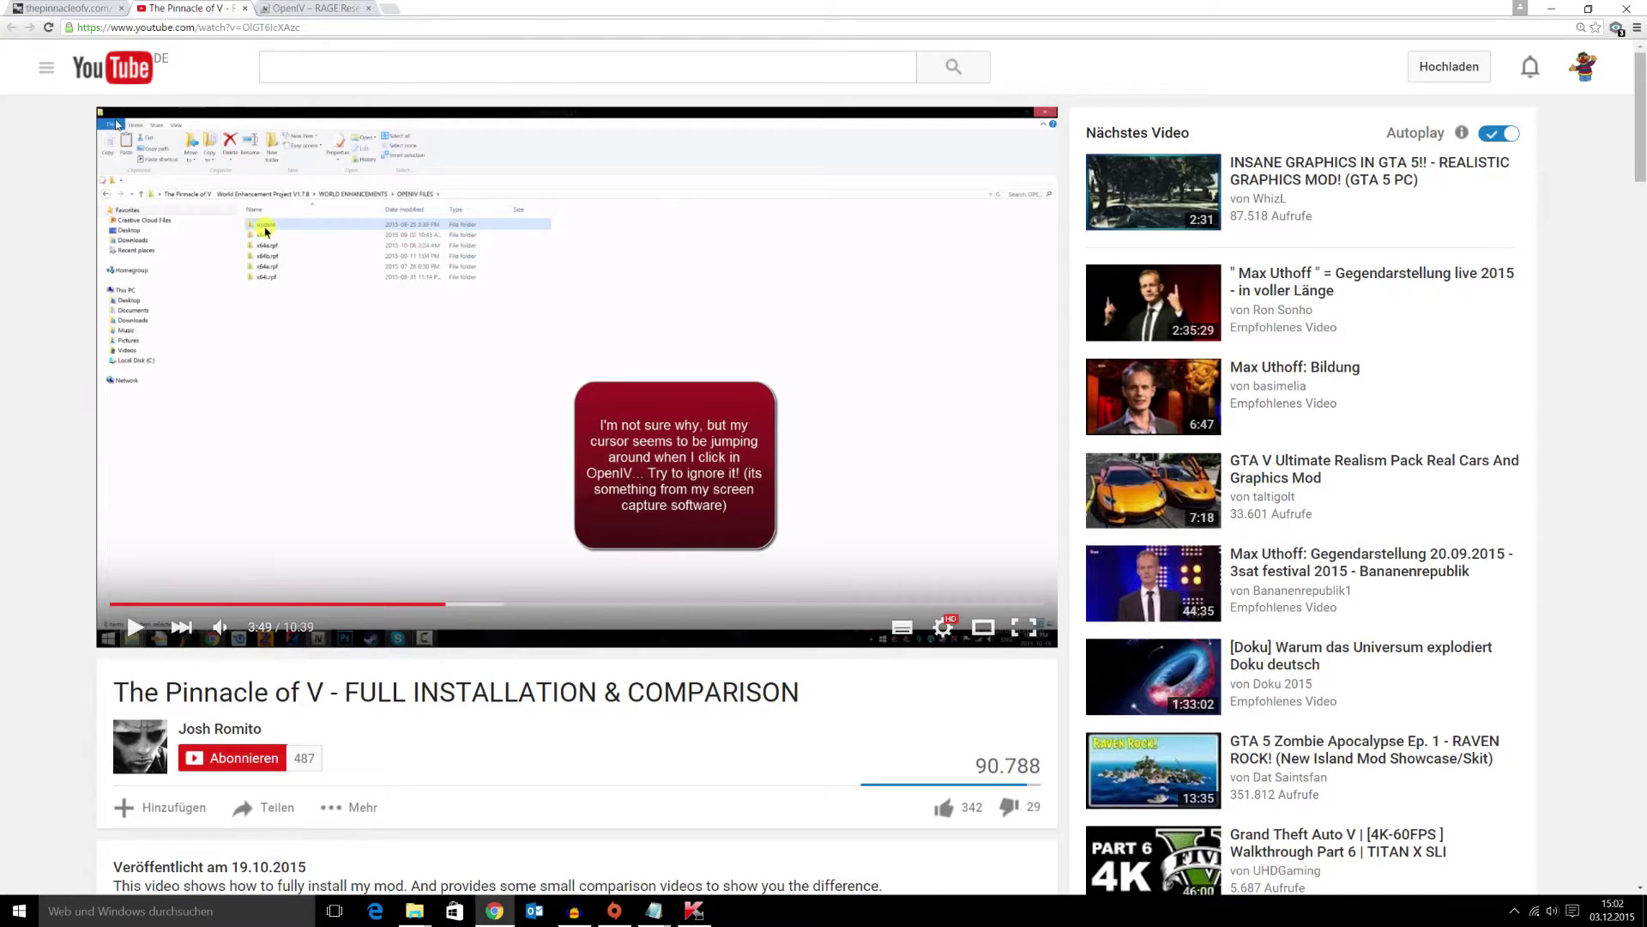
pyautogui.click(51, 9)
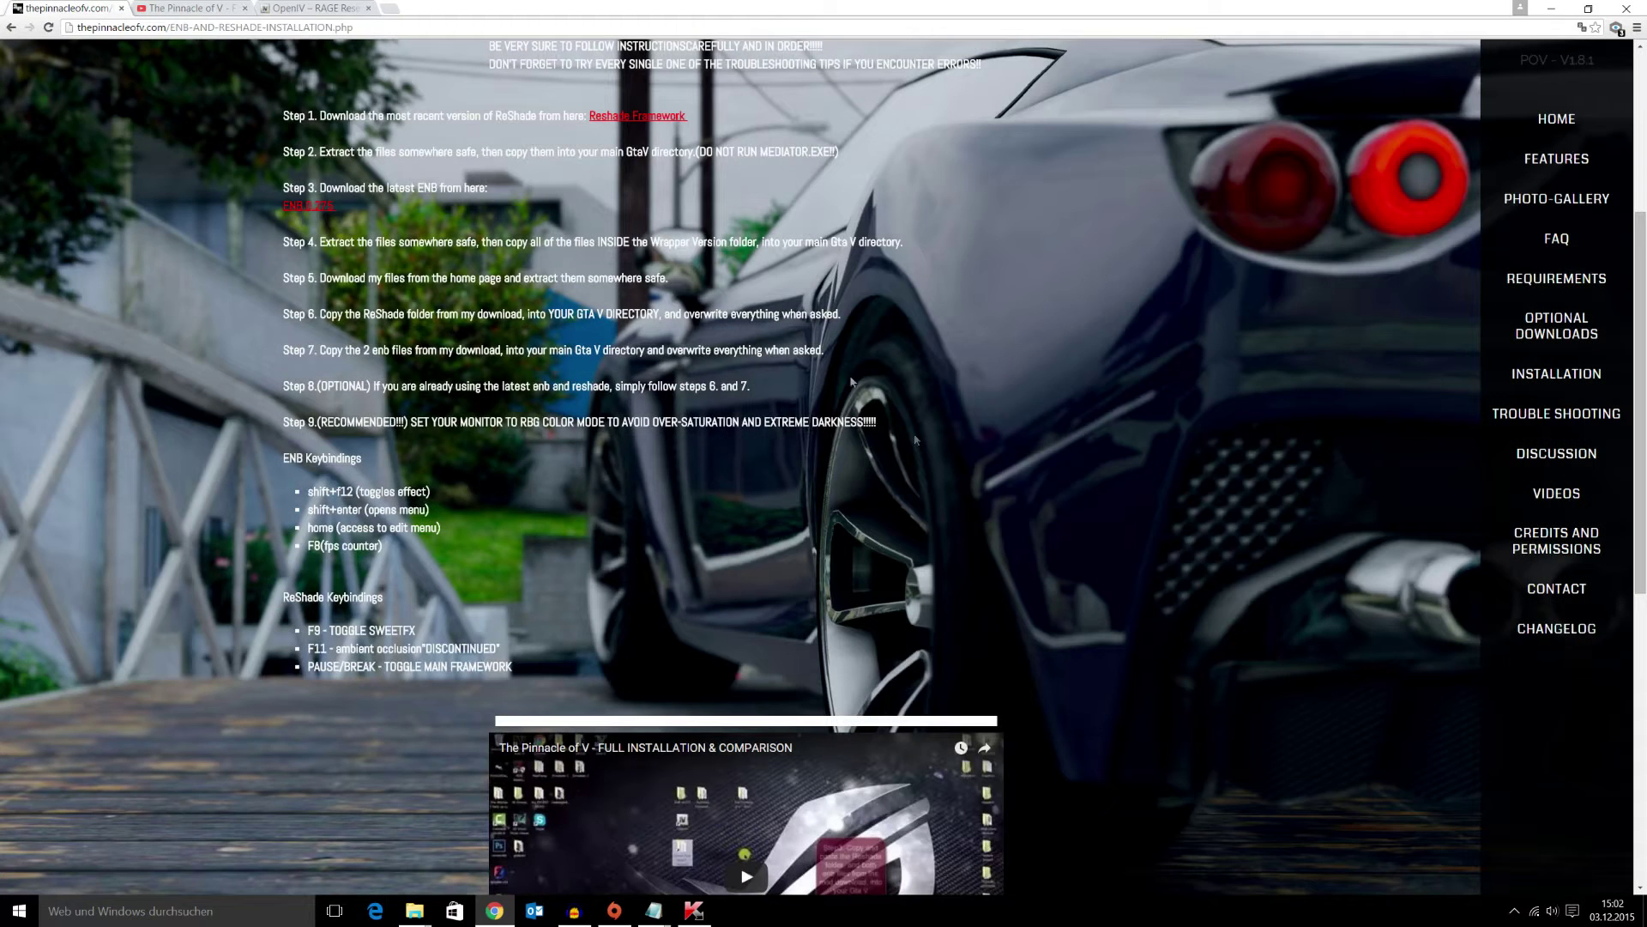
pyautogui.click(1557, 118)
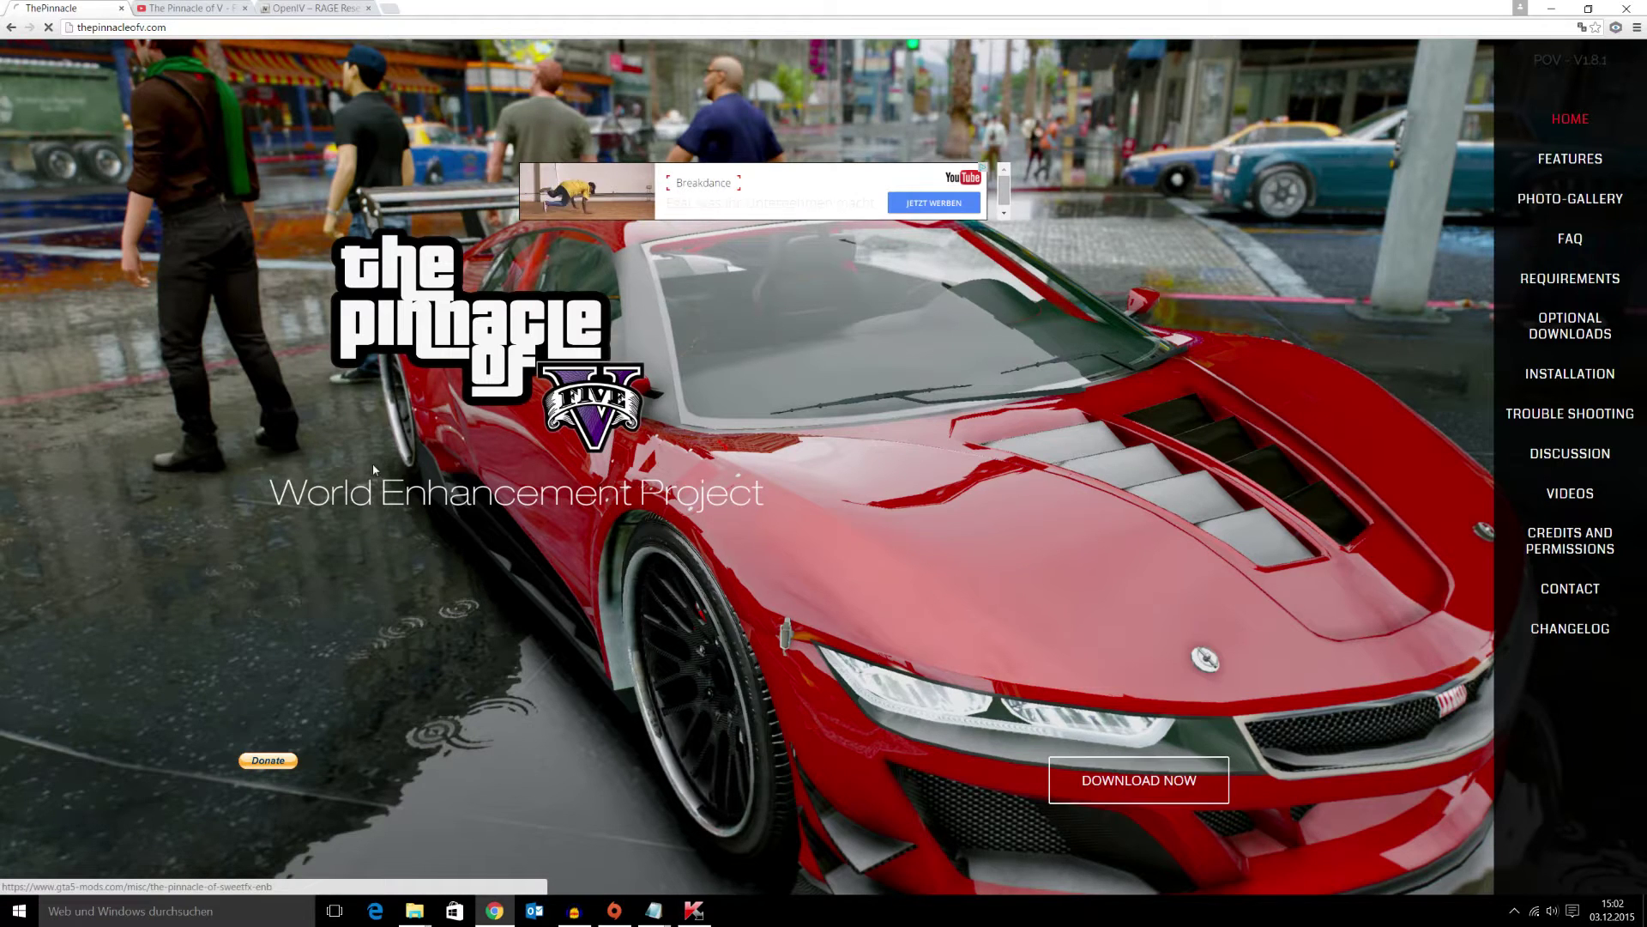
pyautogui.click(1132, 783)
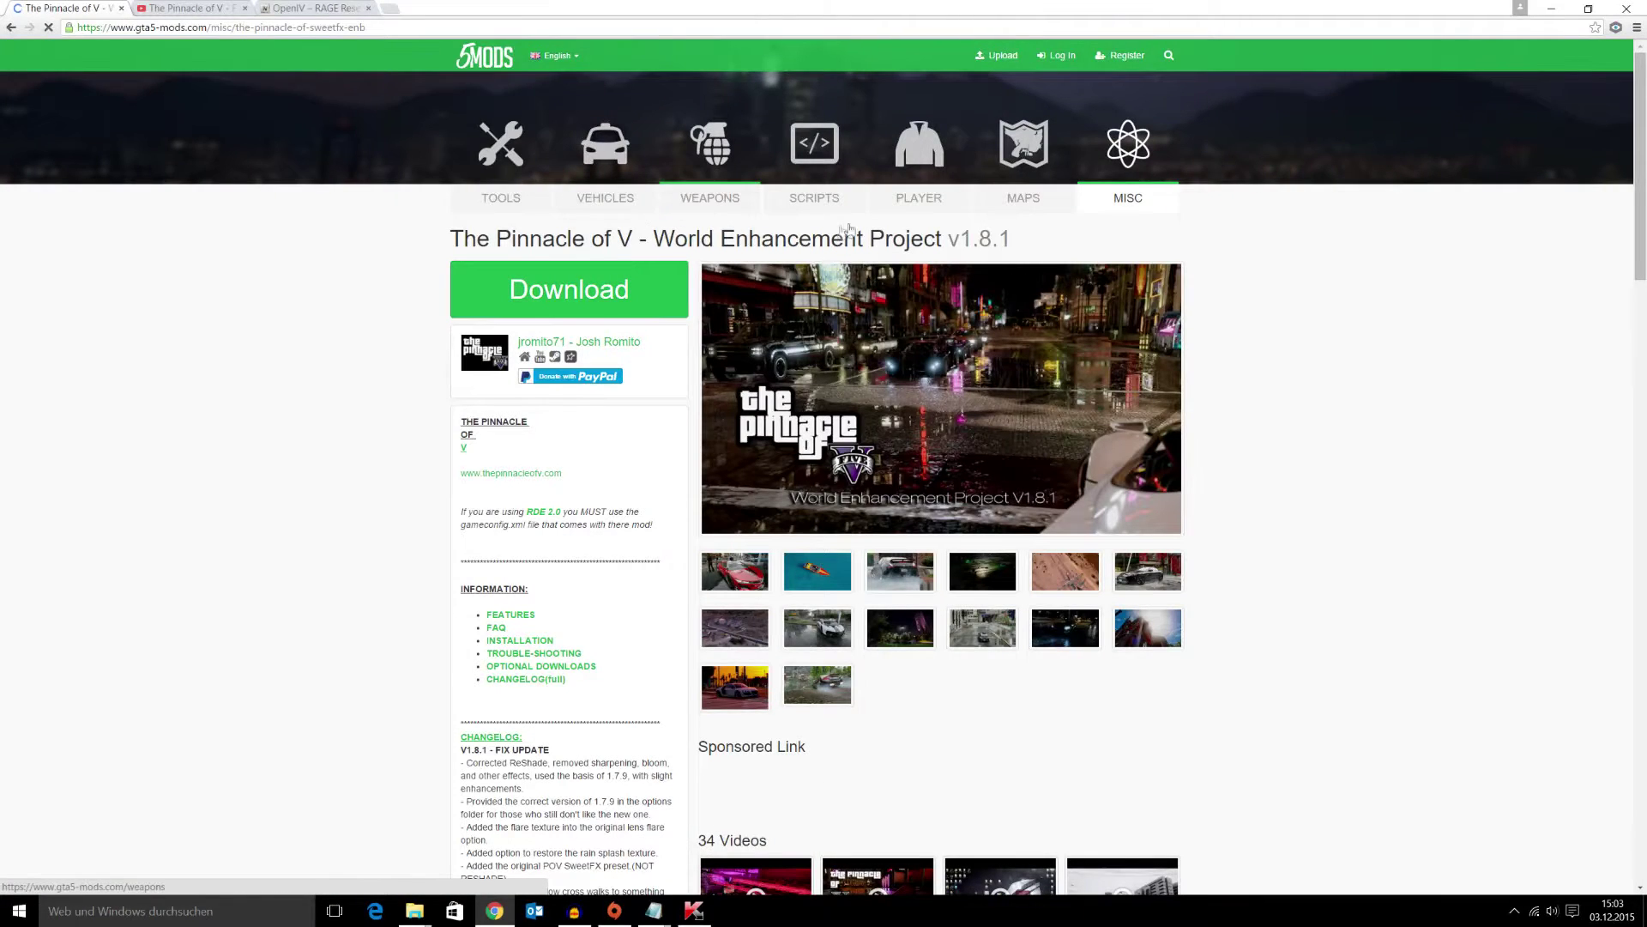
pyautogui.click(9, 31)
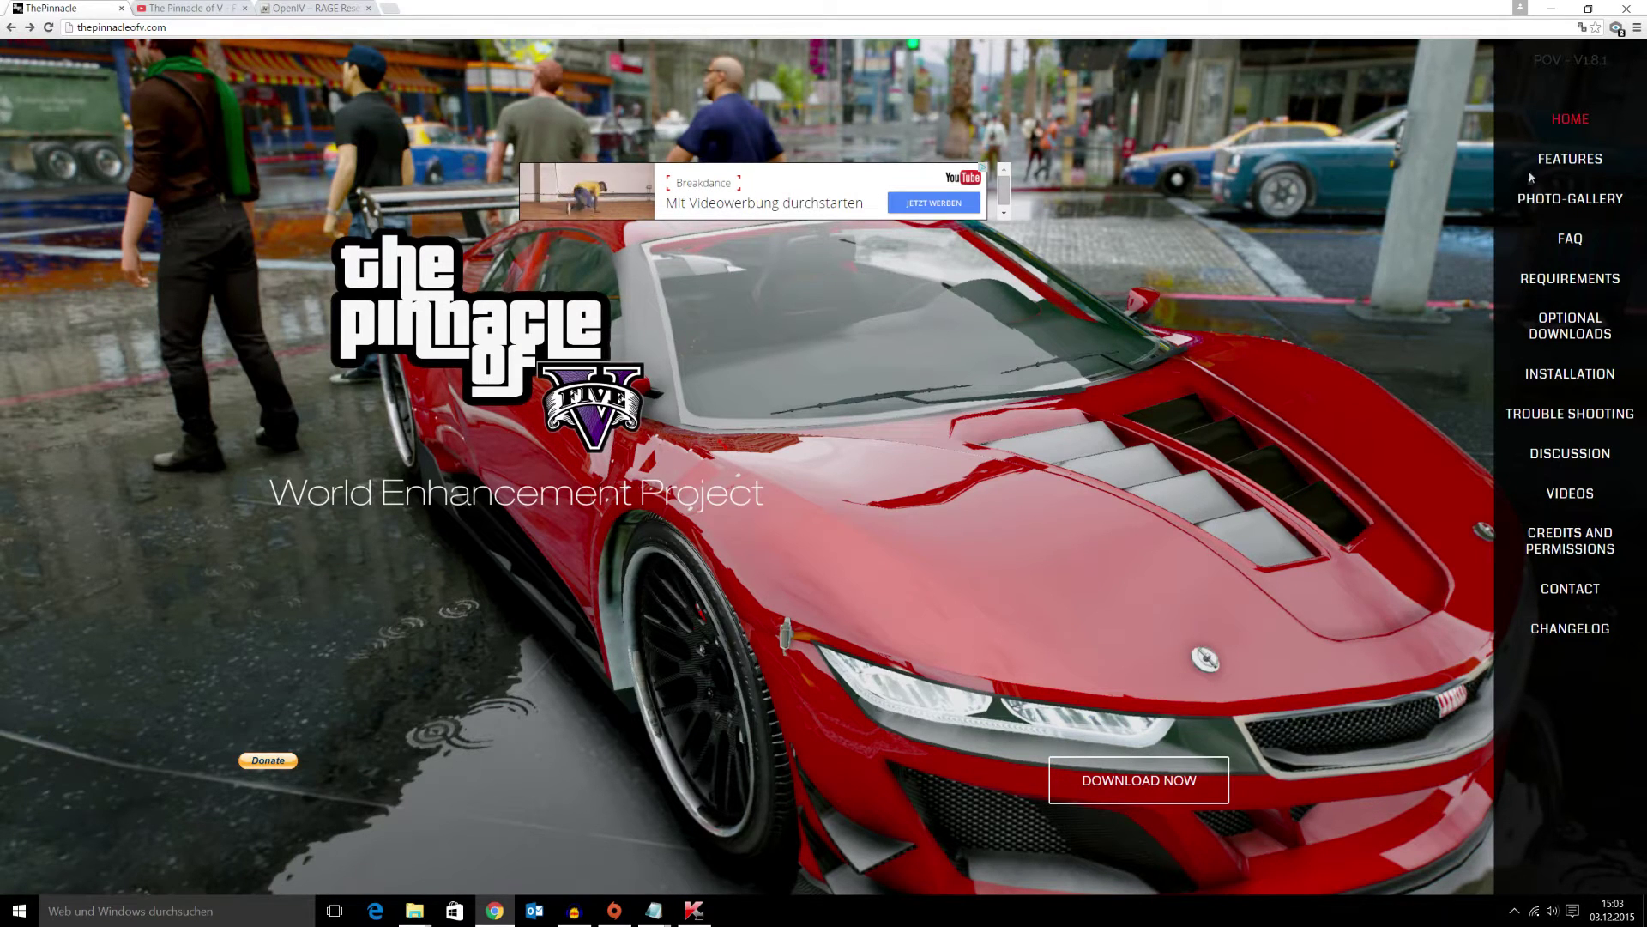
# Step: Open the website's ENB & ReShade installation instructions and review the text from Step 1 through the ReShade keybindings
pyautogui.click(1561, 376)
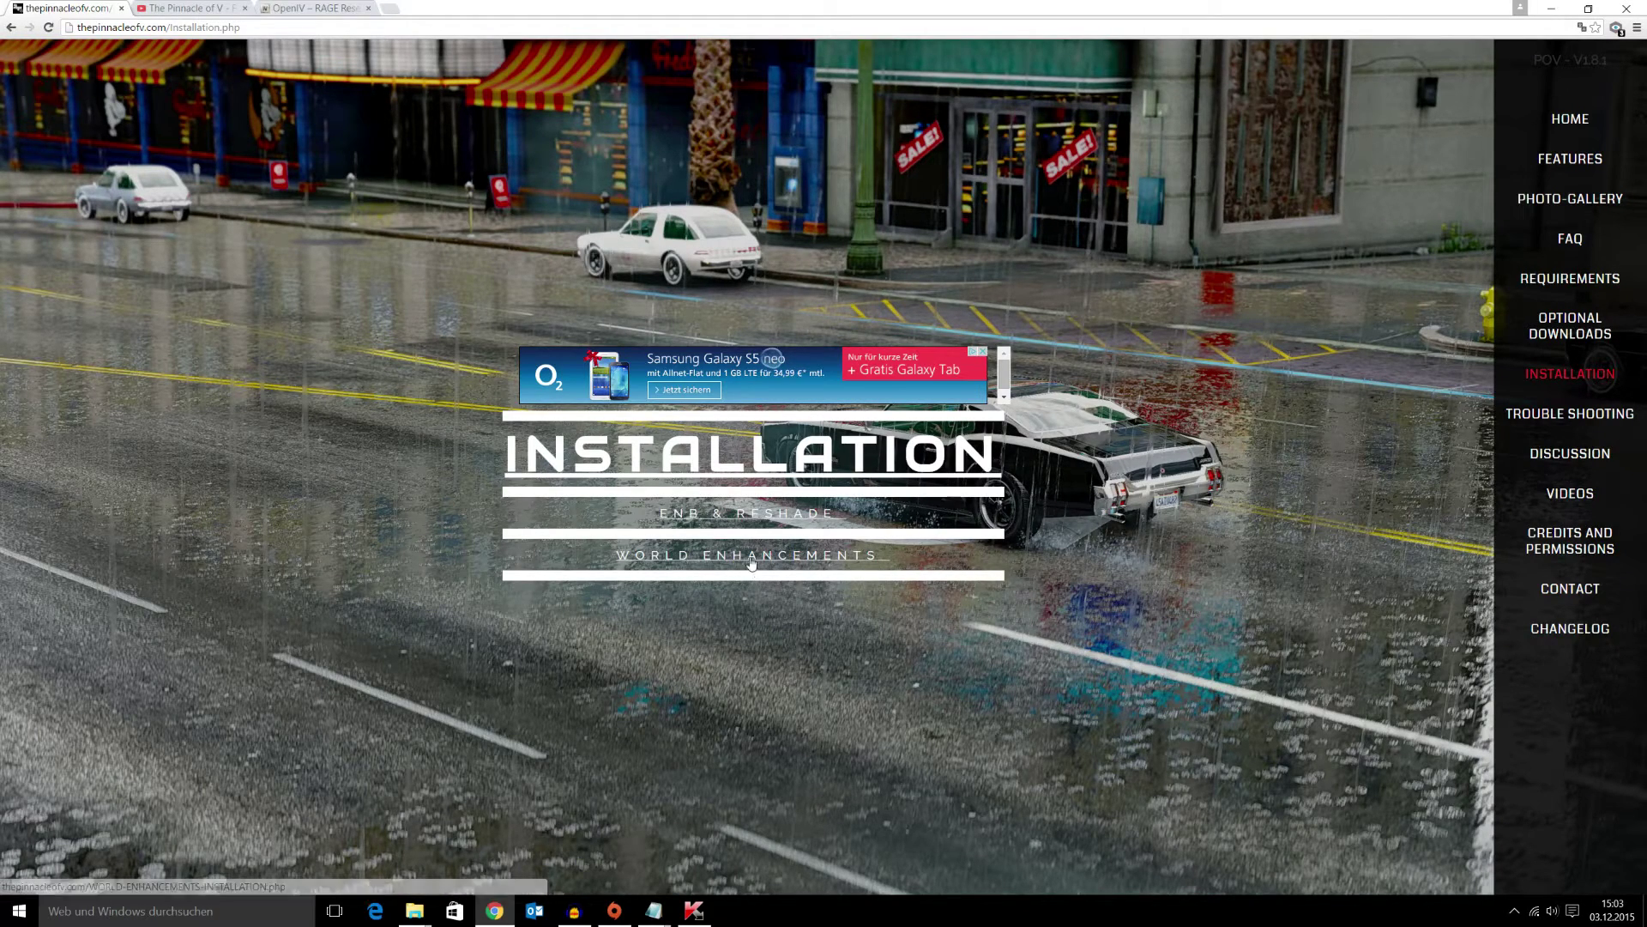
pyautogui.click(732, 519)
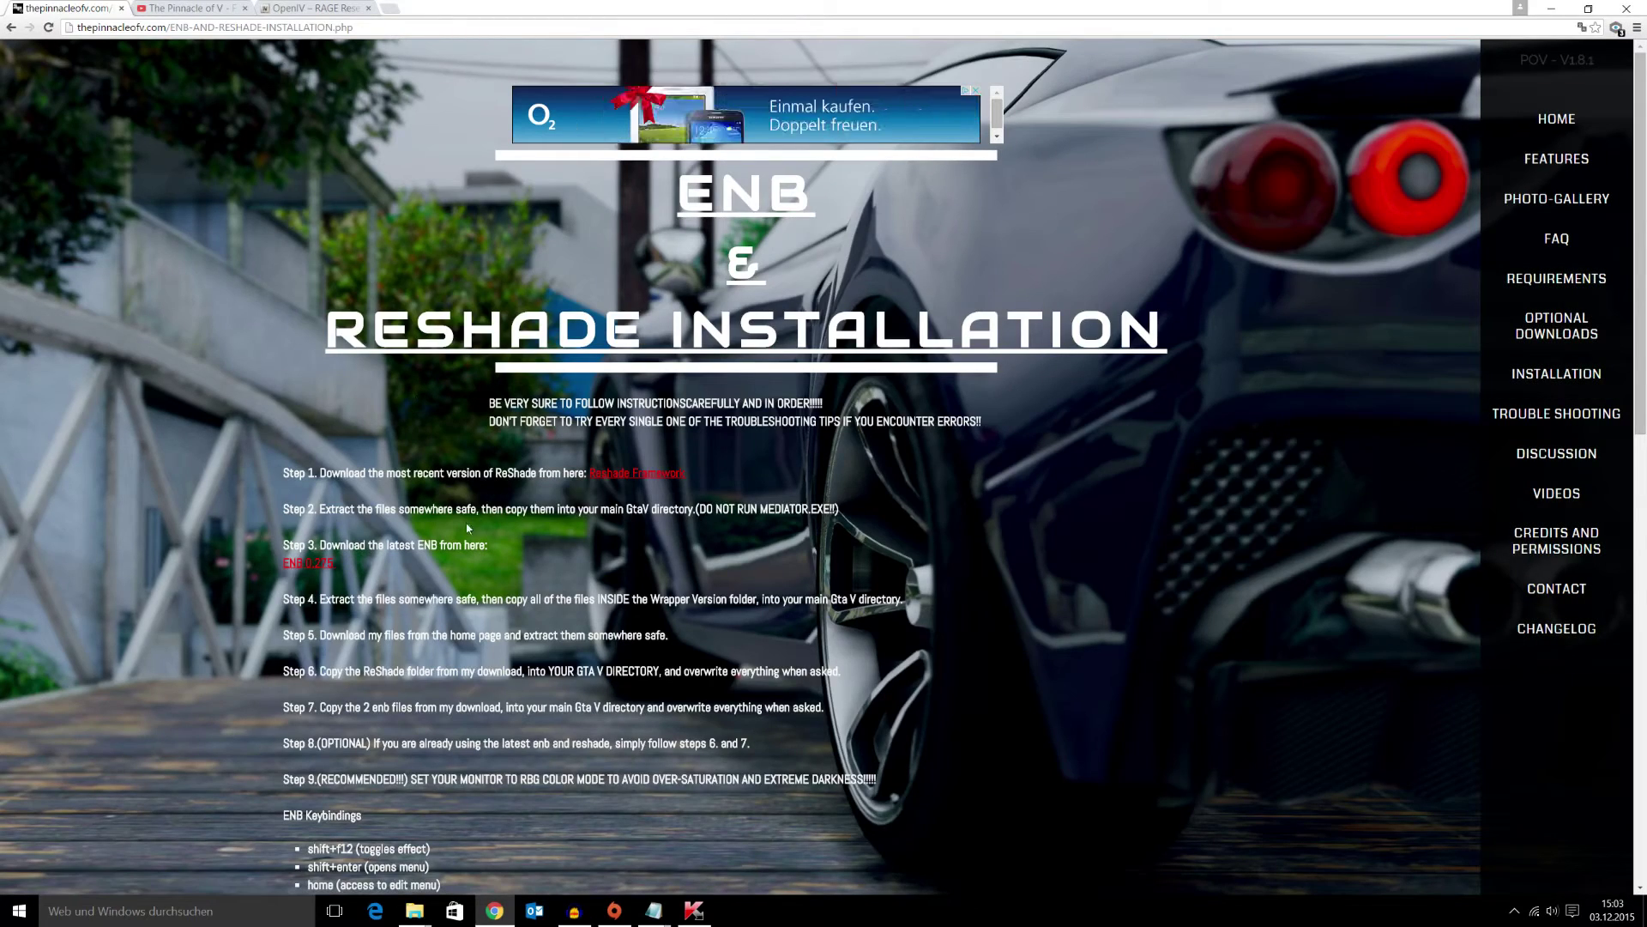
pyautogui.scroll(-7, 356, 469)
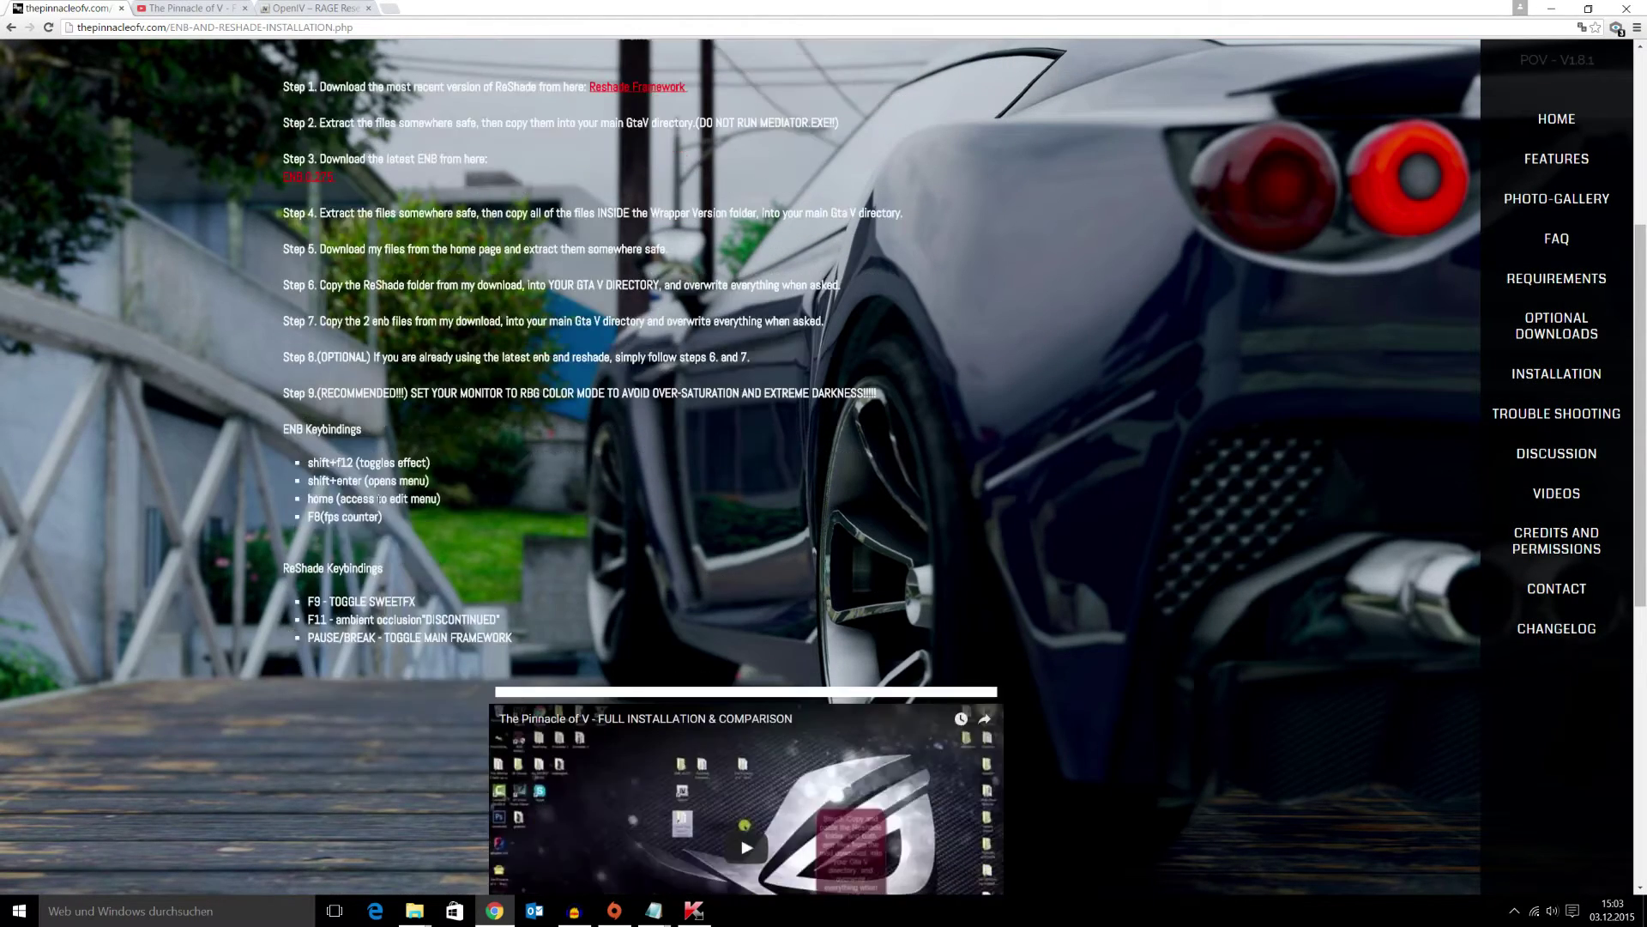
pyautogui.scroll(5, 369, 545)
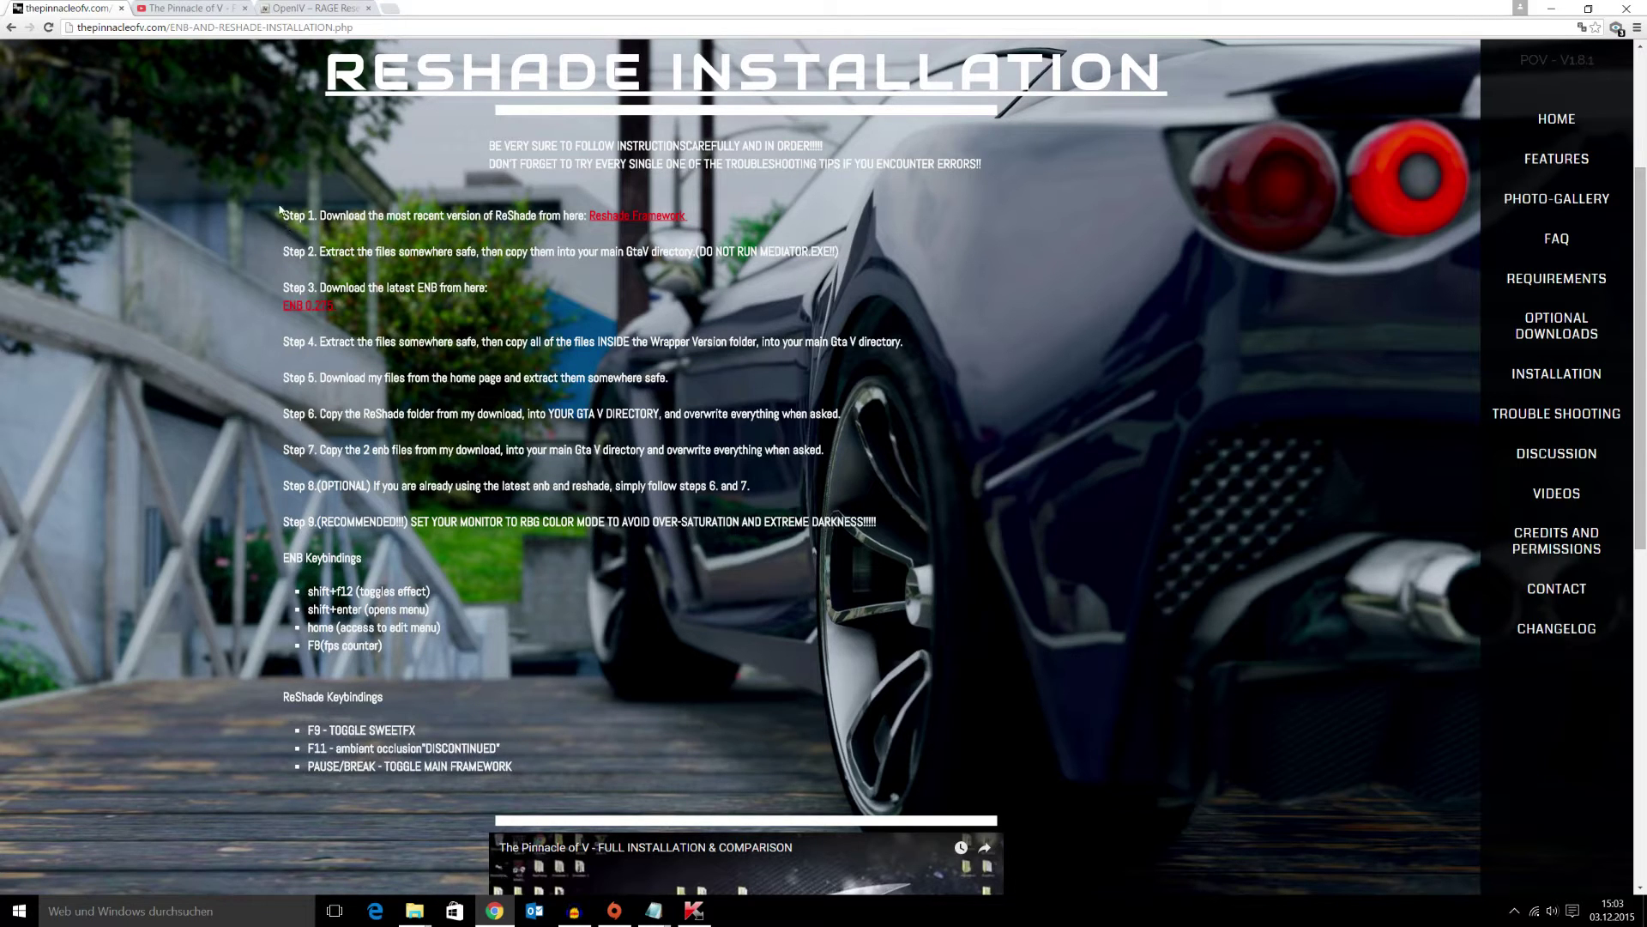
pyautogui.moveTo(280, 215); pyautogui.dragTo(581, 764)
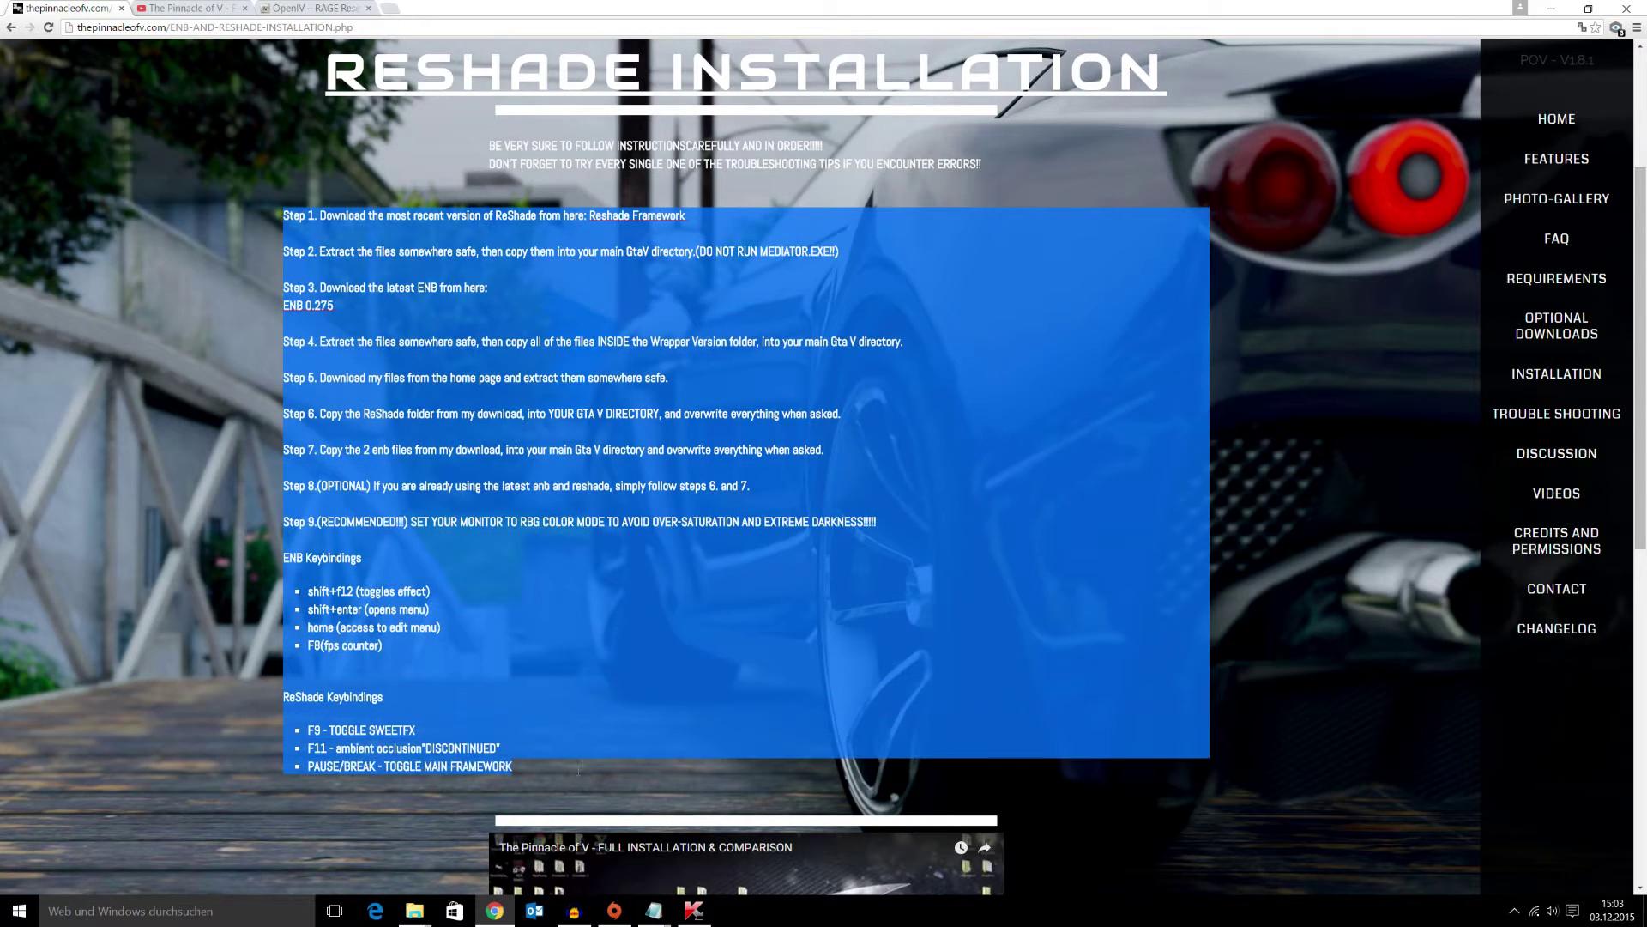
pyautogui.click(654, 910)
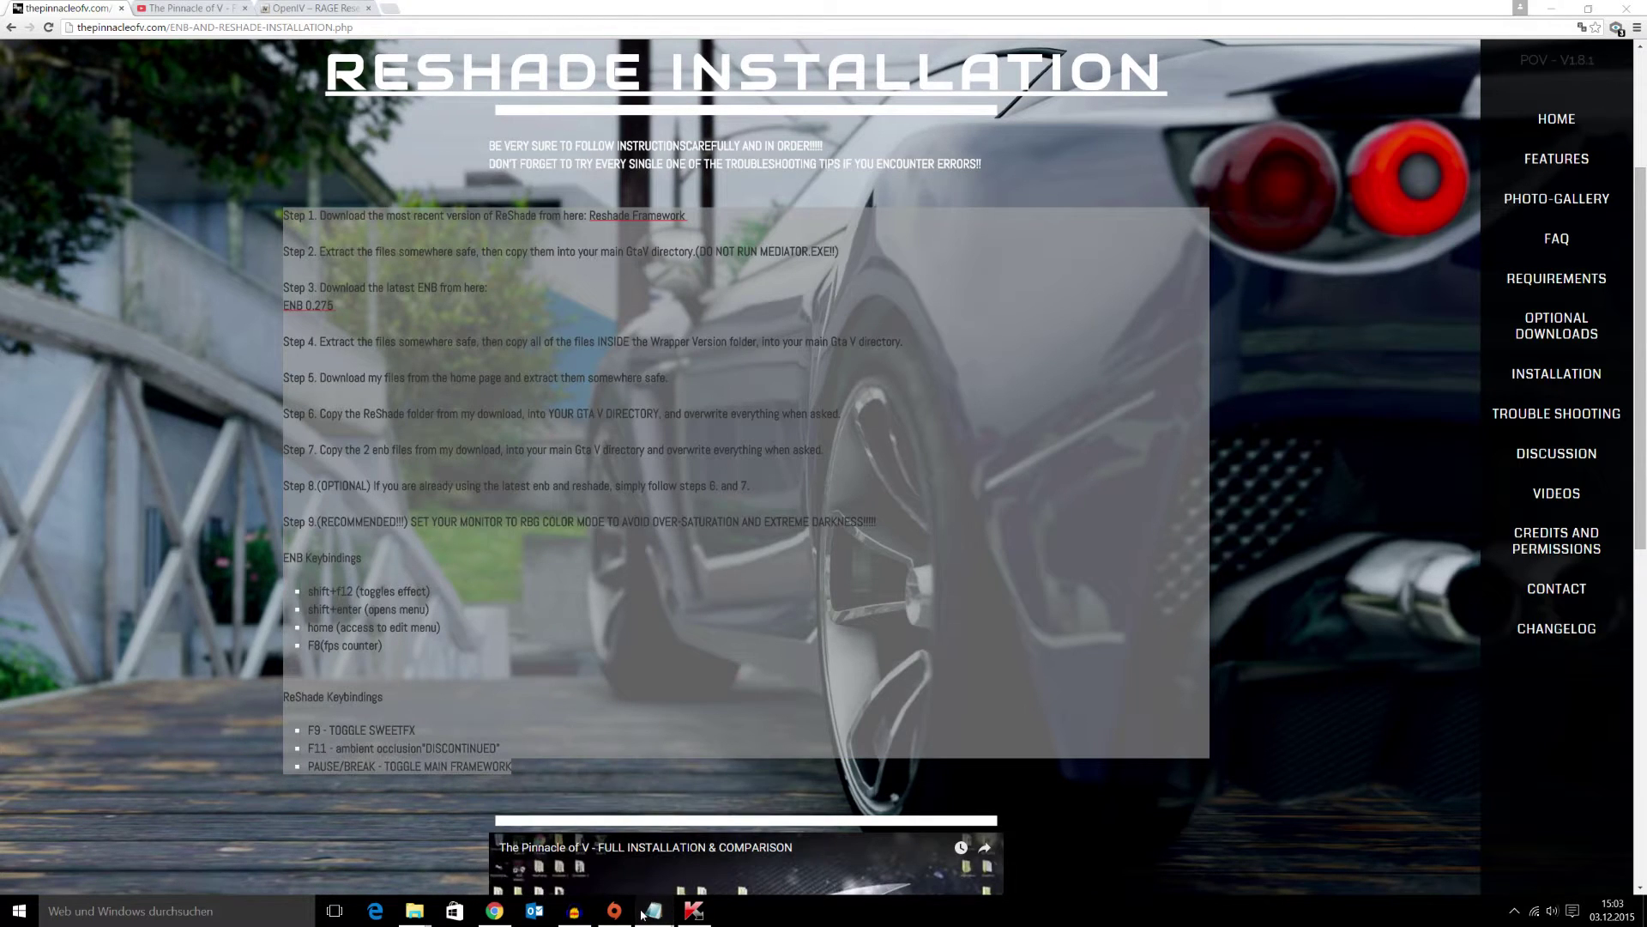
pyautogui.click(563, 617)
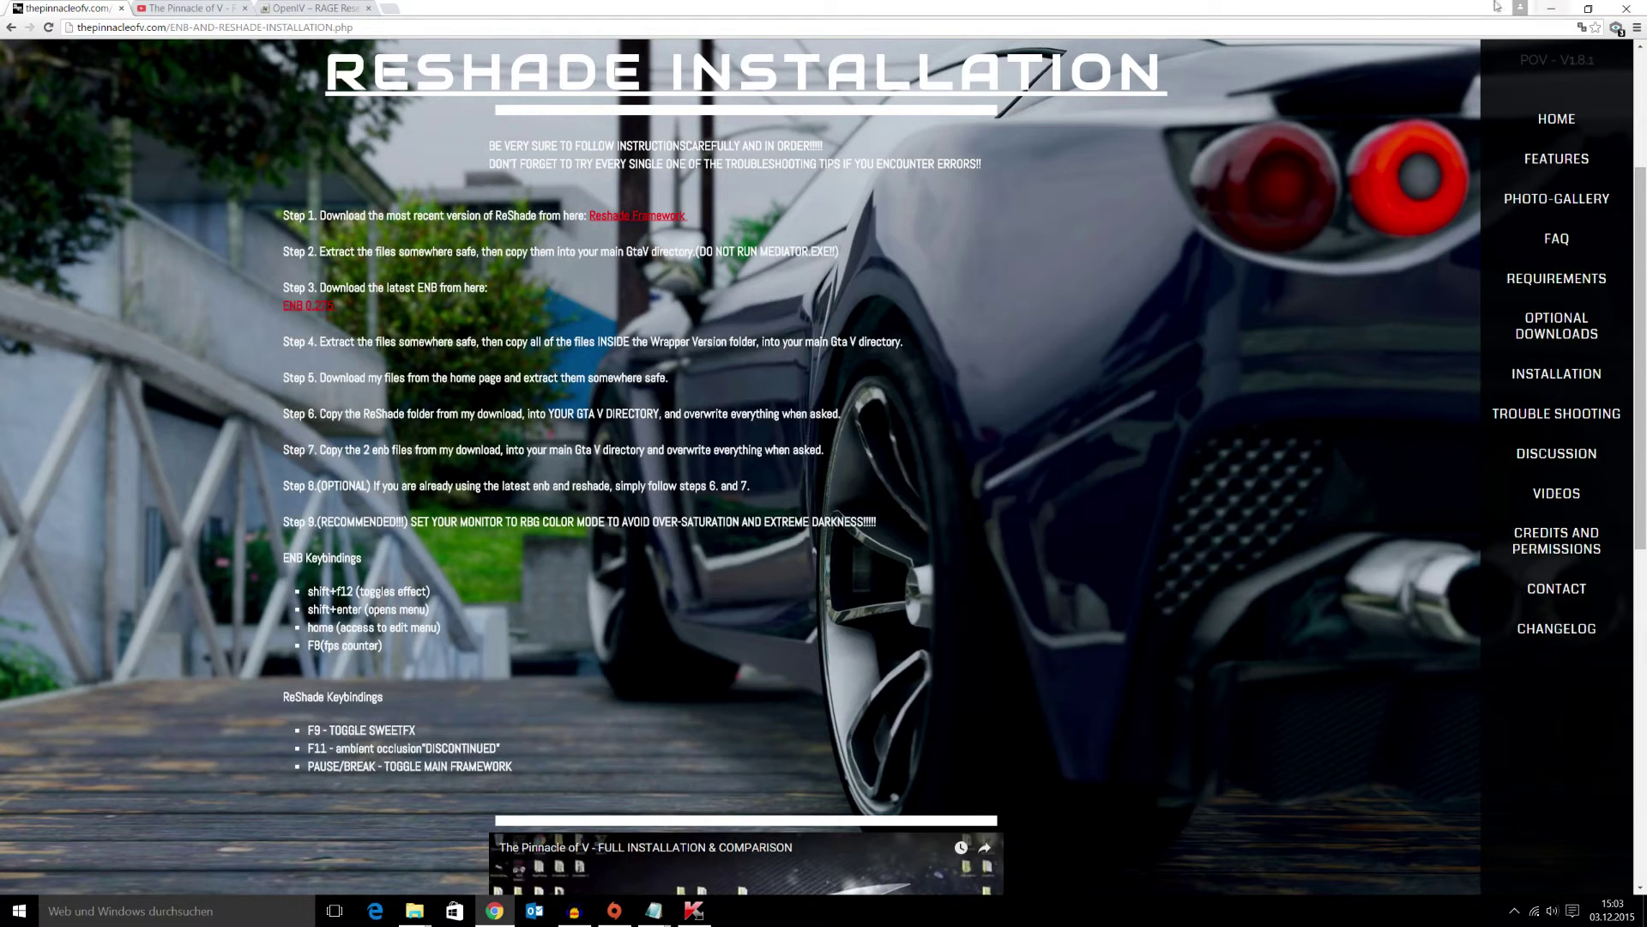
# Step: Open the GTA 5 Modding folder and the GTA 5 game folder side by side in File Explorer
pyautogui.click(1550, 10)
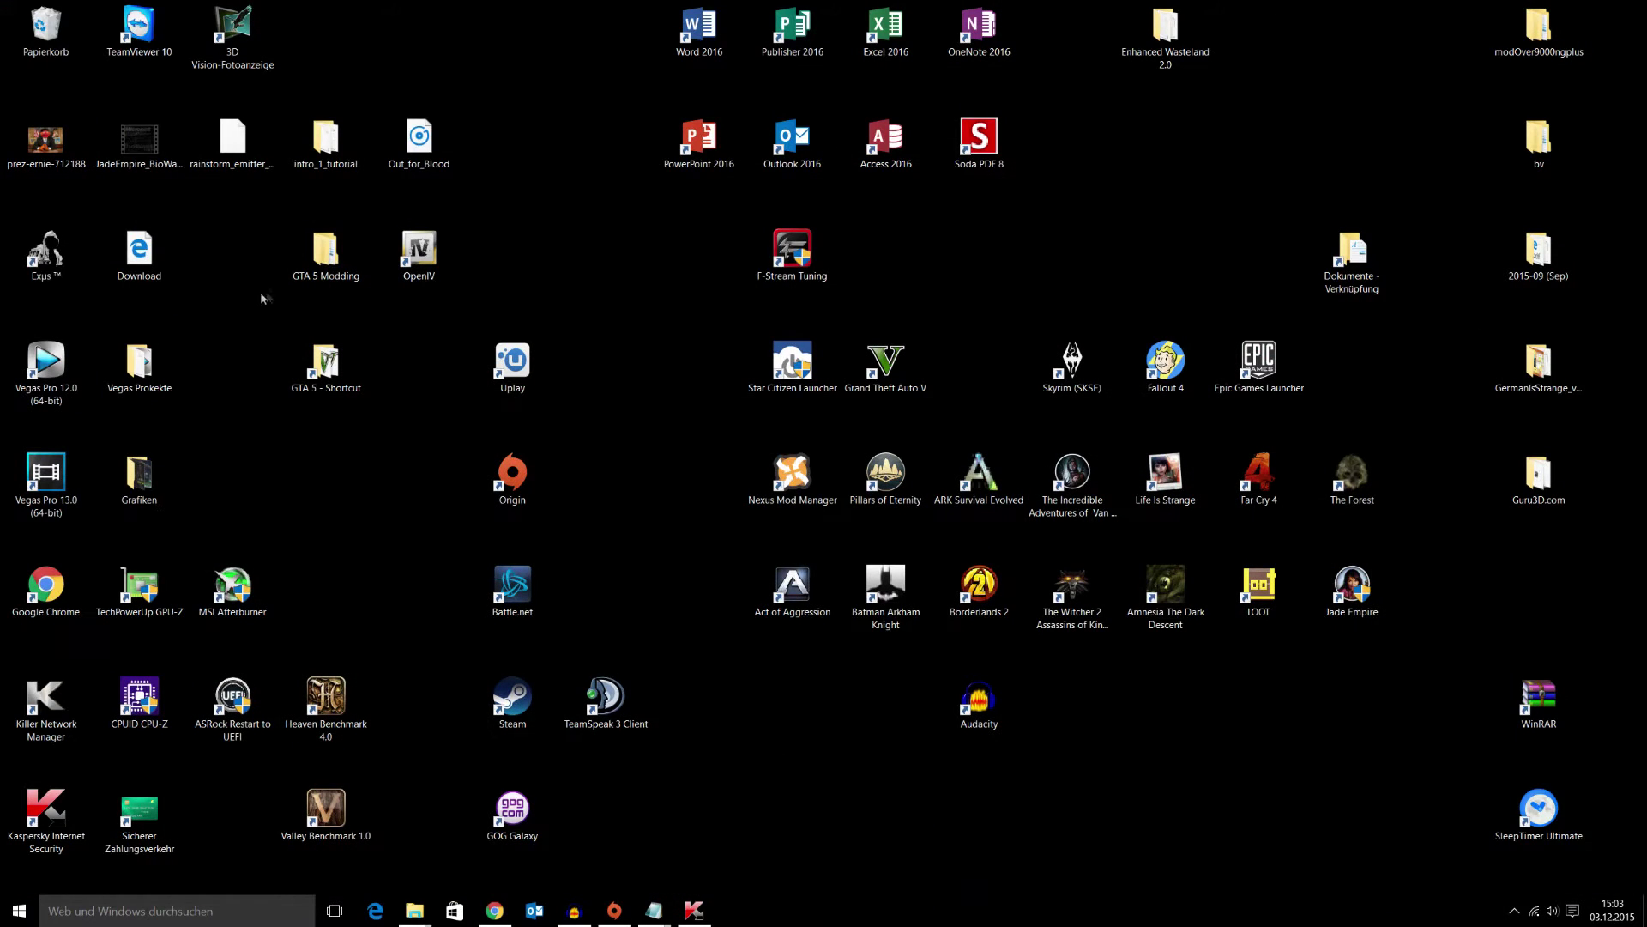
pyautogui.doubleClick(313, 275)
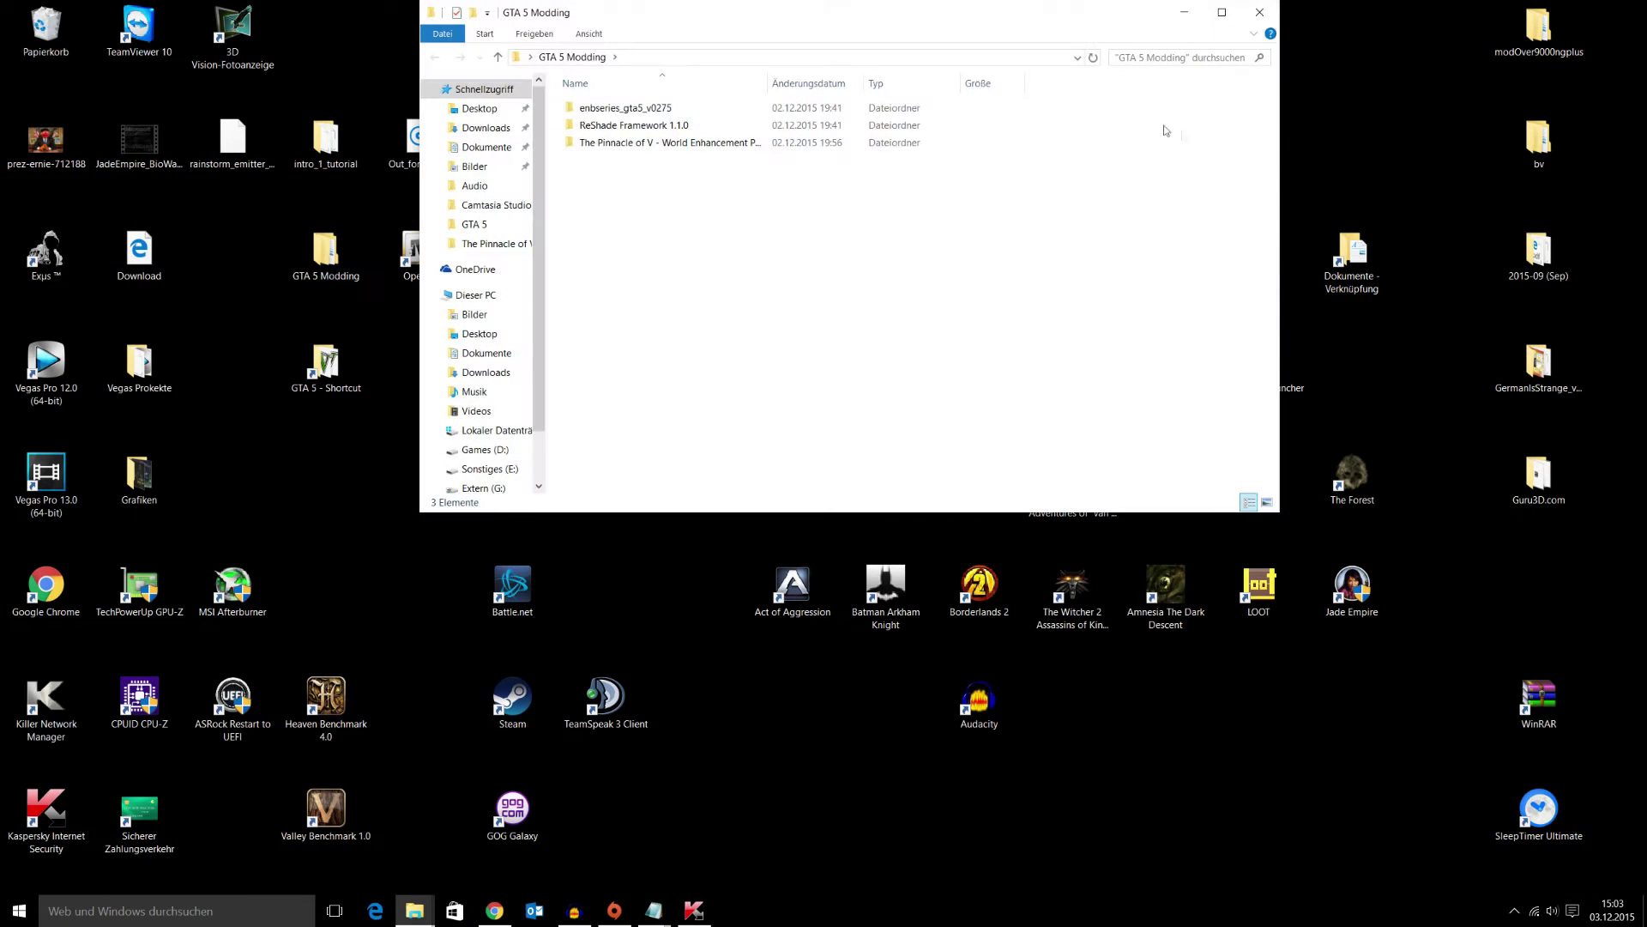
pyautogui.moveTo(881, 30); pyautogui.dragTo(1643, 172)
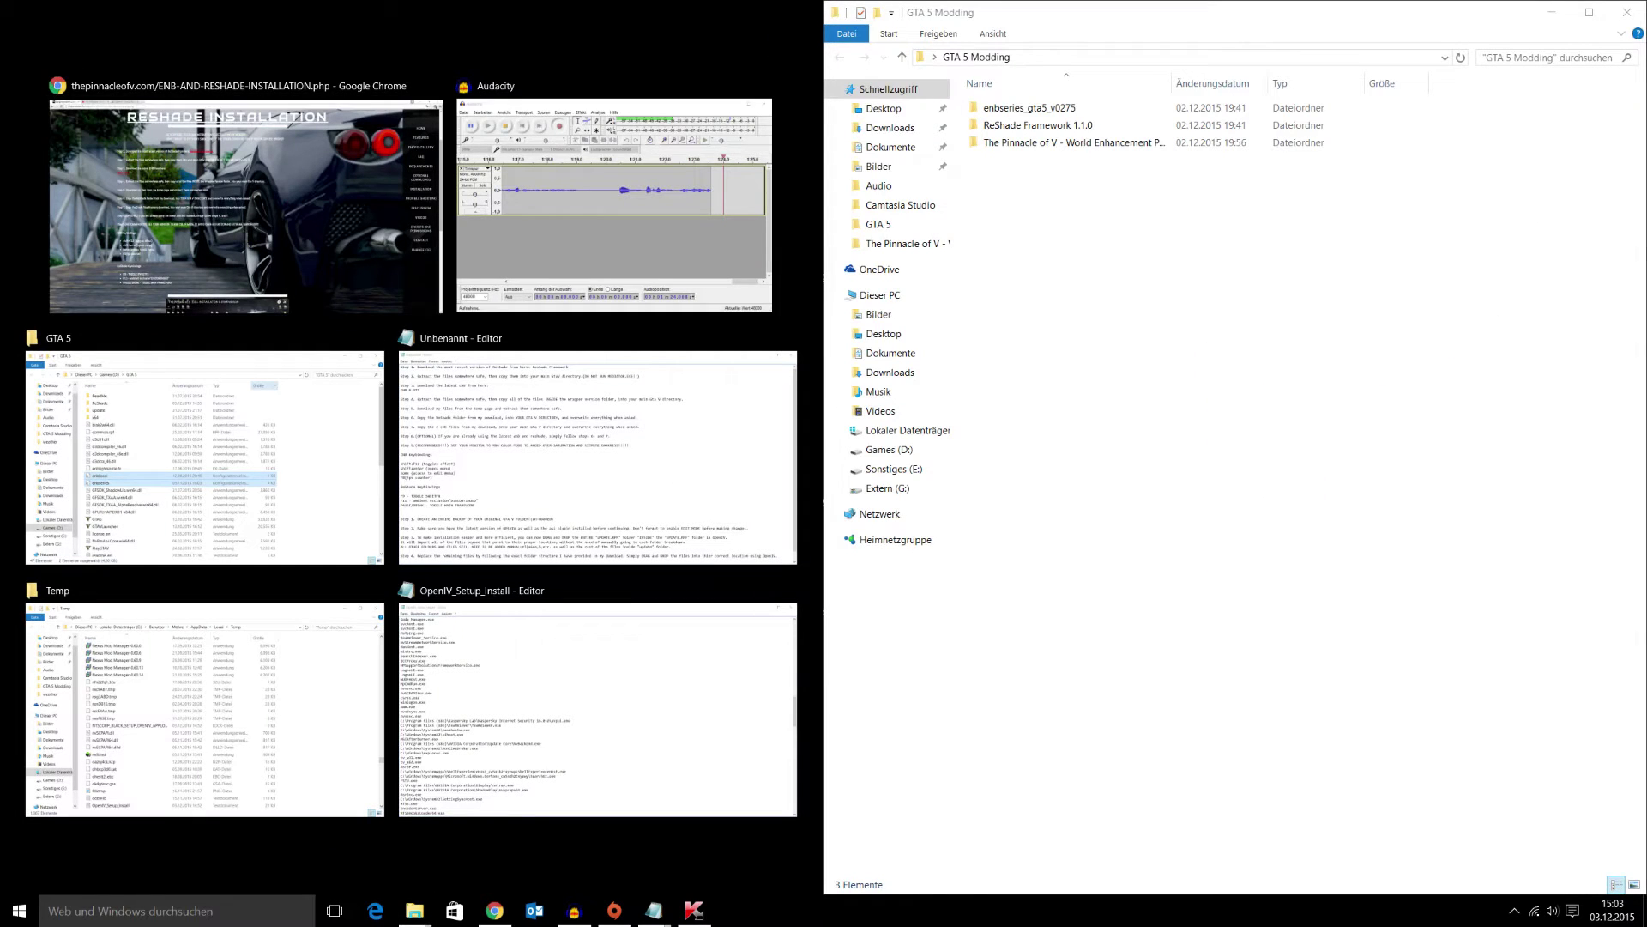
pyautogui.click(414, 910)
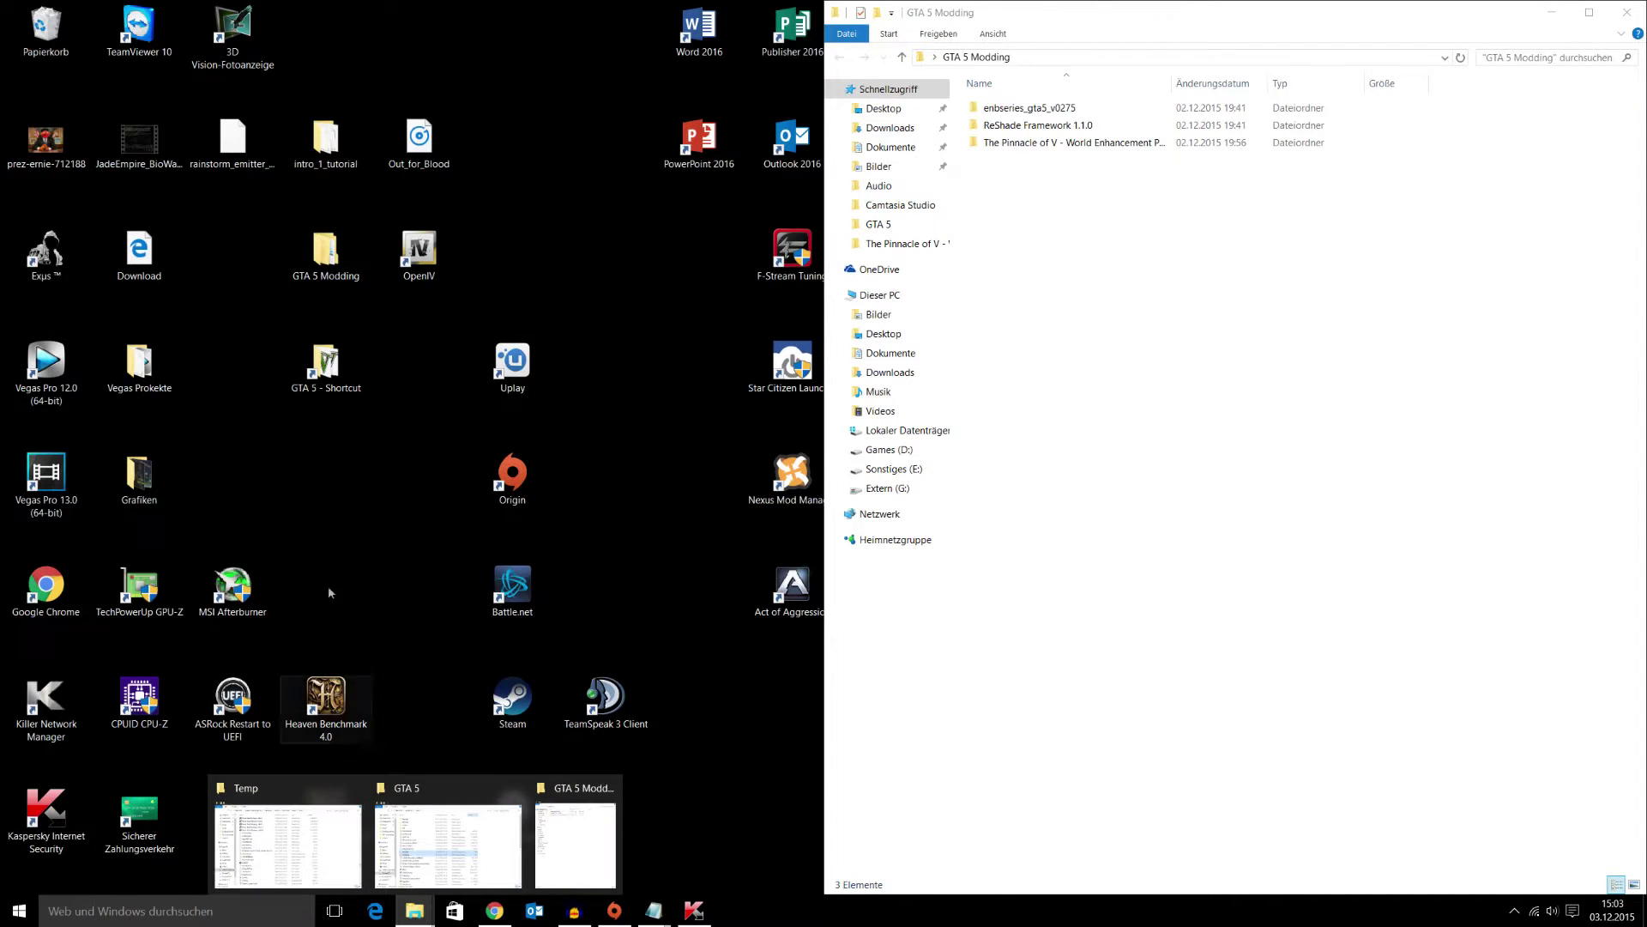
pyautogui.doubleClick(327, 364)
pyautogui.moveTo(731, 463); pyautogui.dragTo(2, 381)
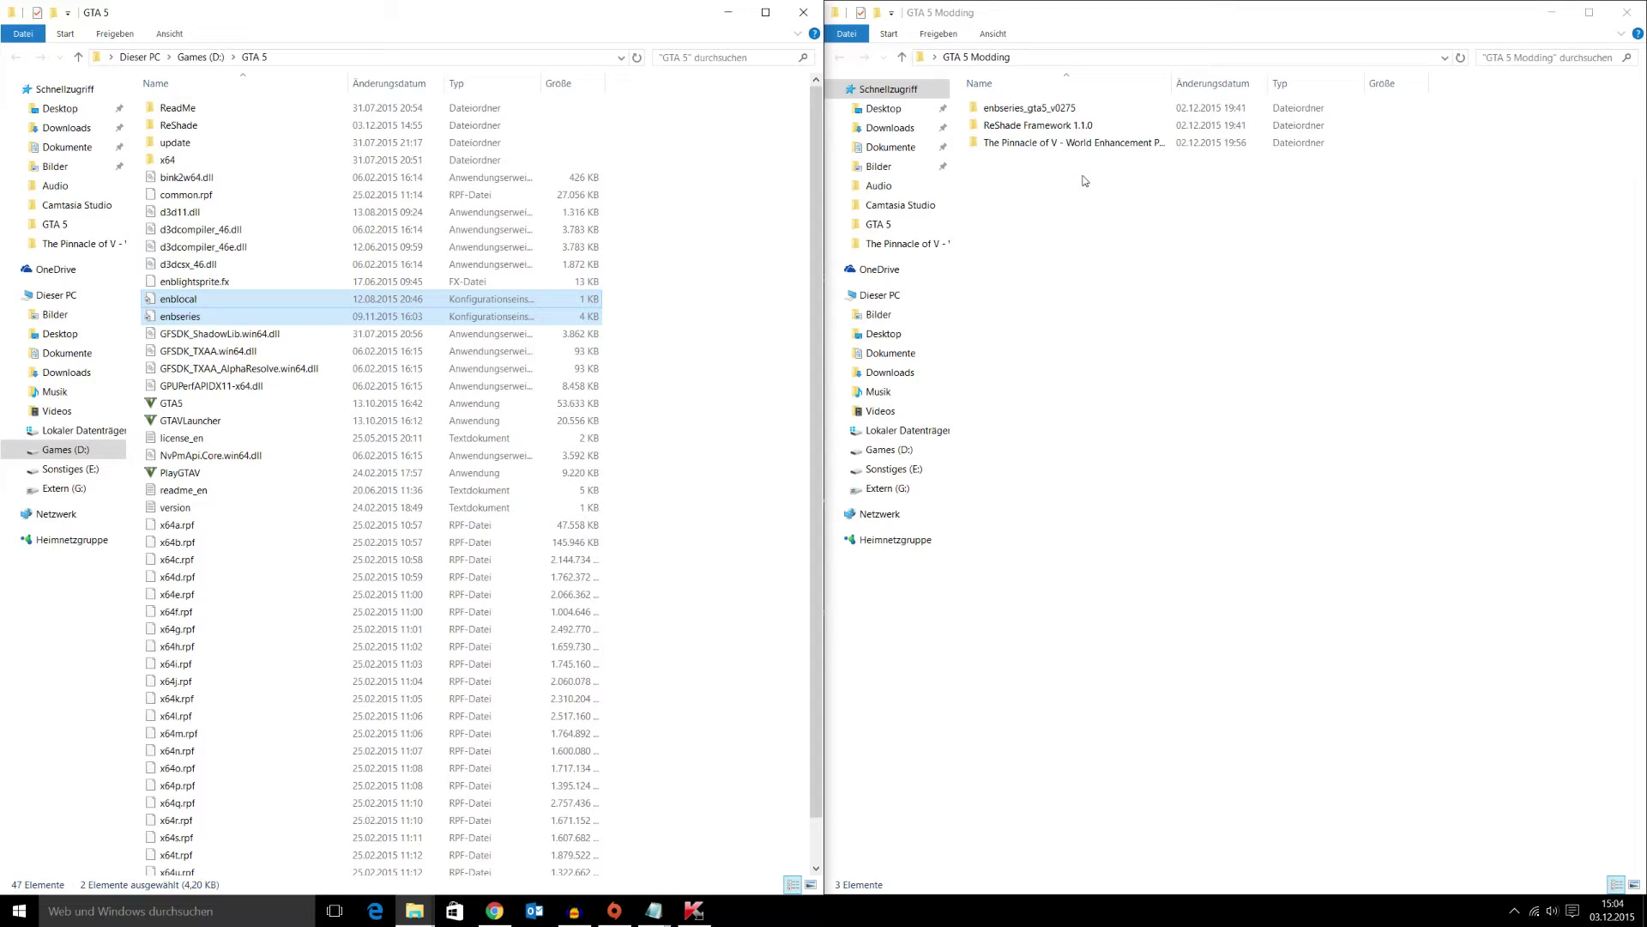
# Step: Point out the ReShade Framework 1.1.0, enbseries_gta5_v0275 and The Pinnacle of V folders inside GTA 5 Modding
pyautogui.click(1035, 130)
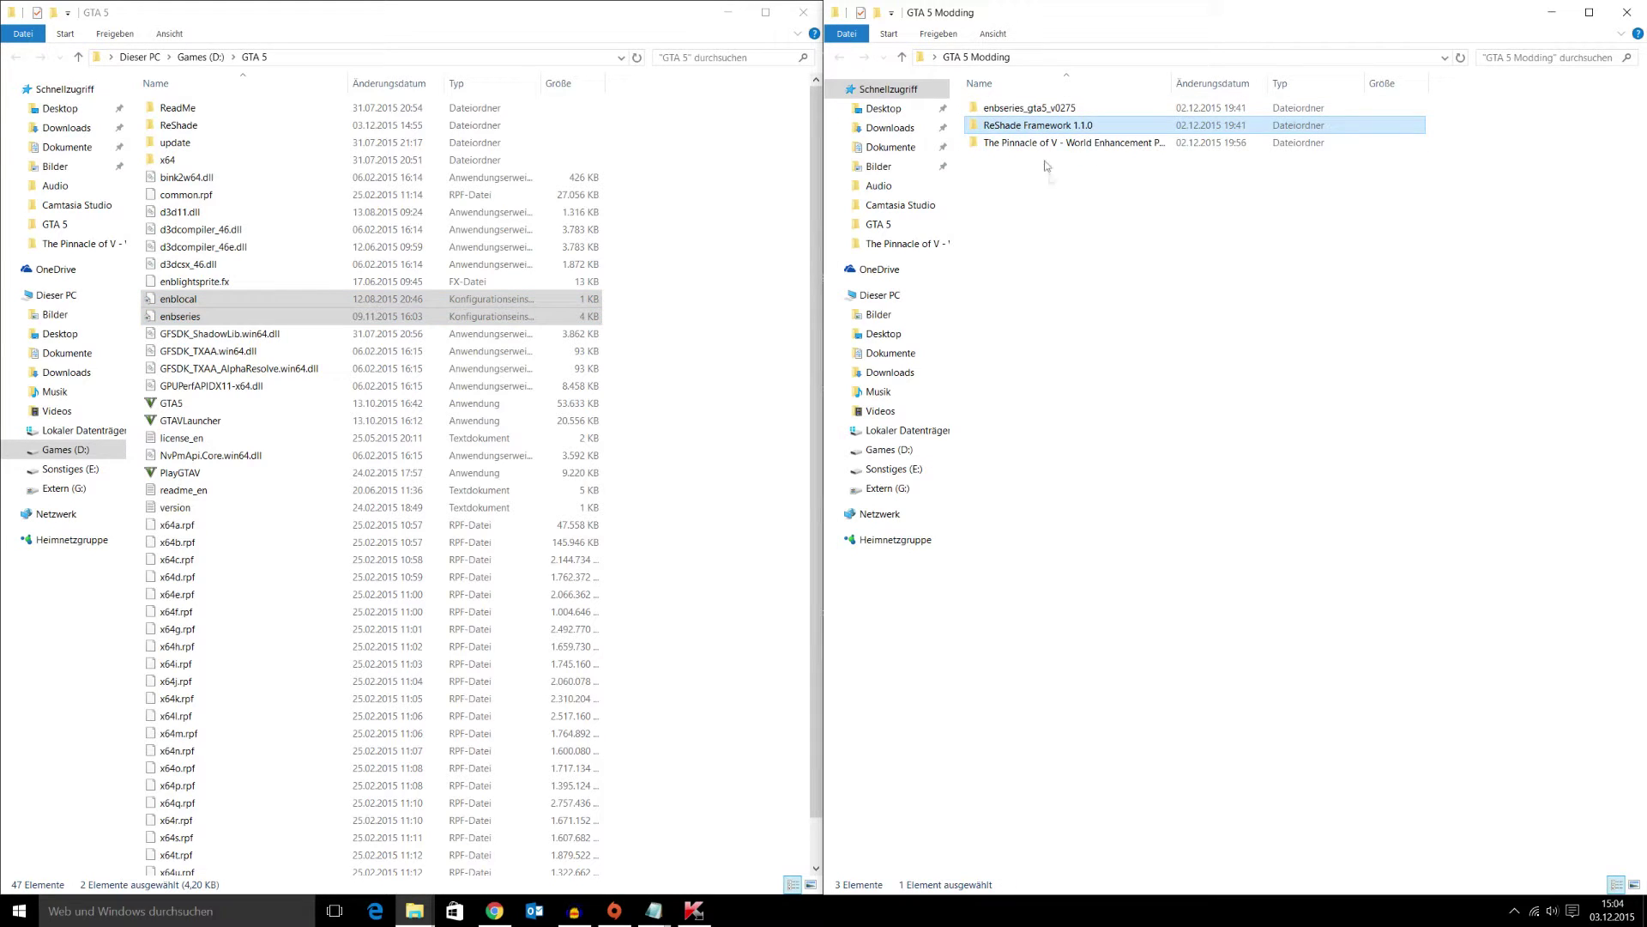
pyautogui.click(1026, 107)
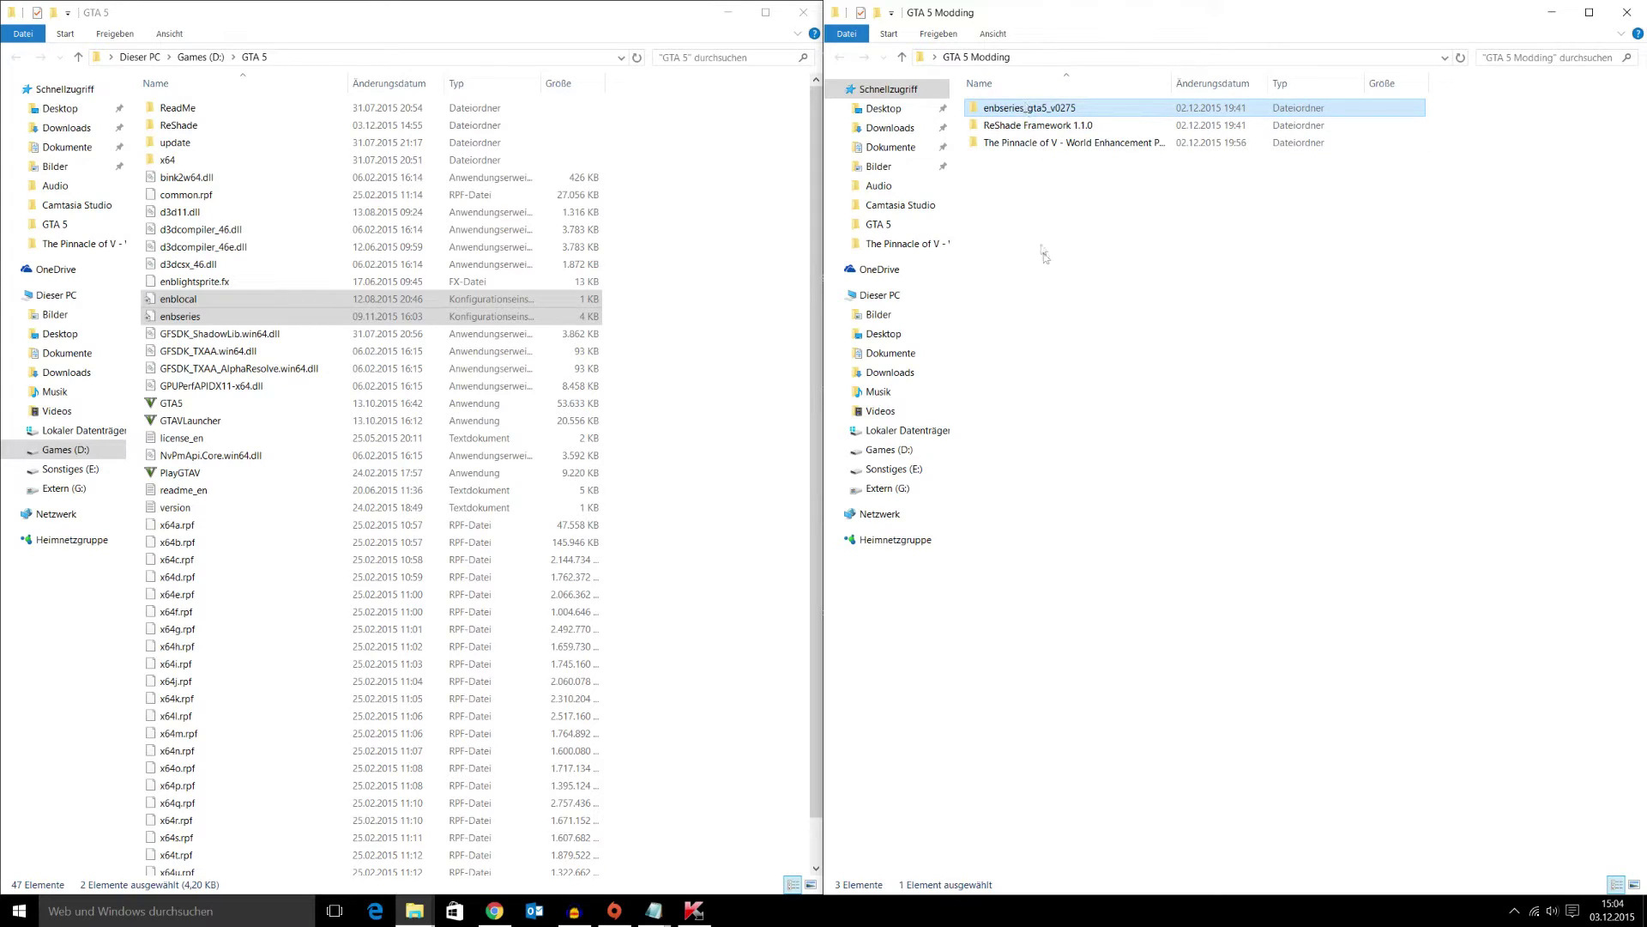
pyautogui.click(1027, 144)
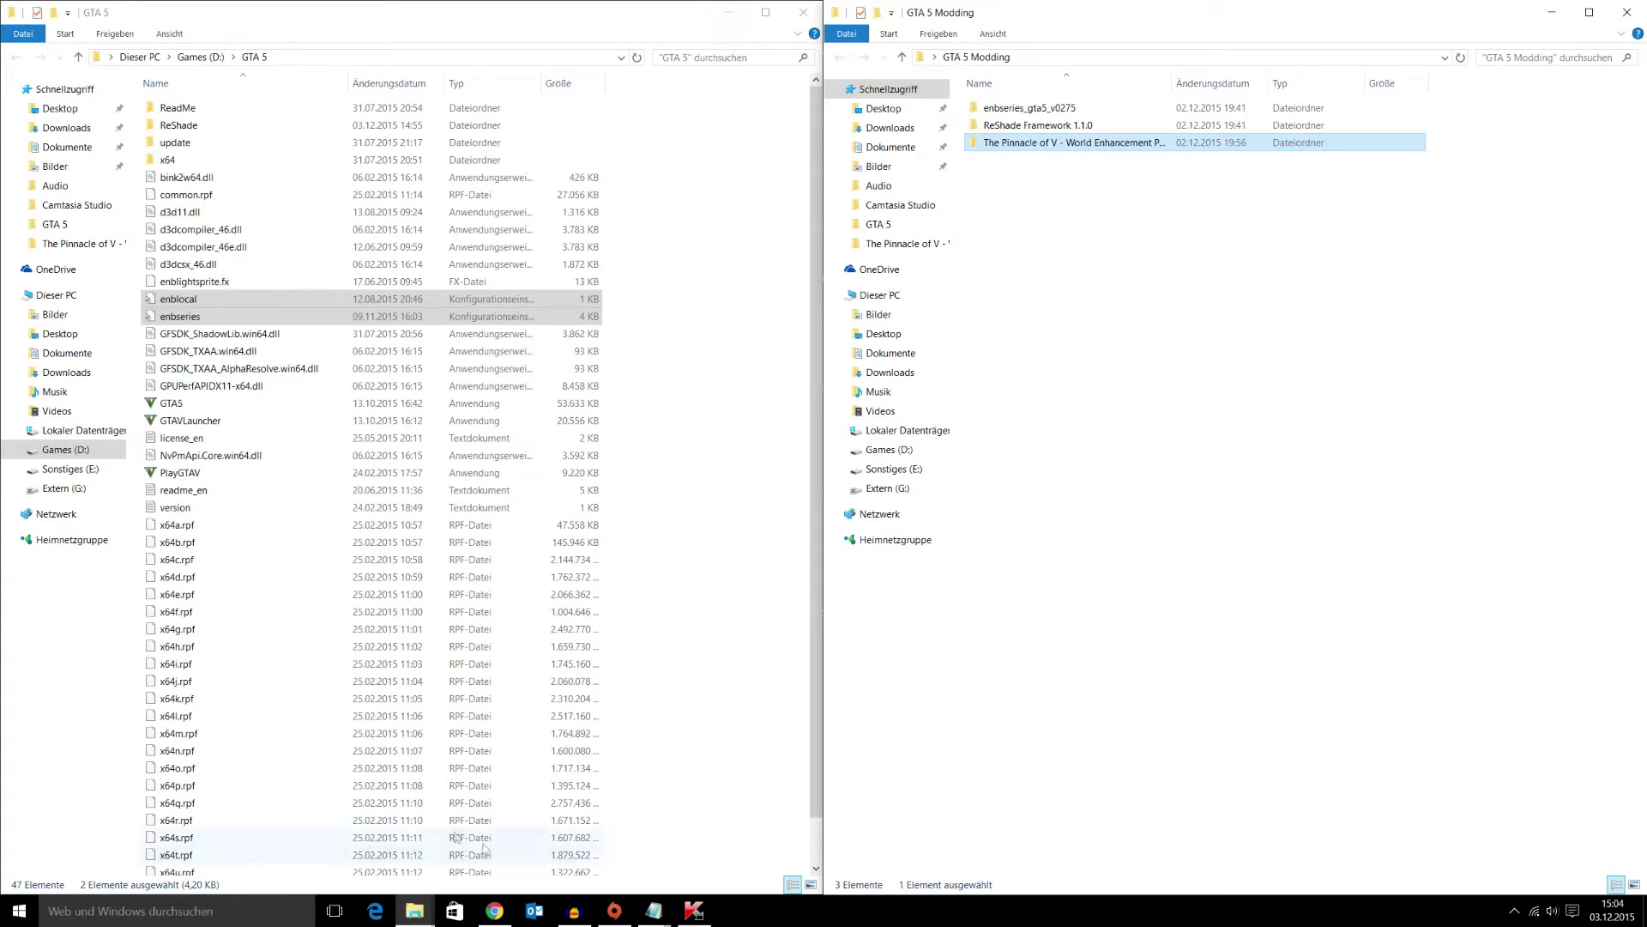
# Step: Return to Chrome and revisit the installation section, viewing the ENB & ReShade page and opening the World Enhancements instructions
pyautogui.click(509, 911)
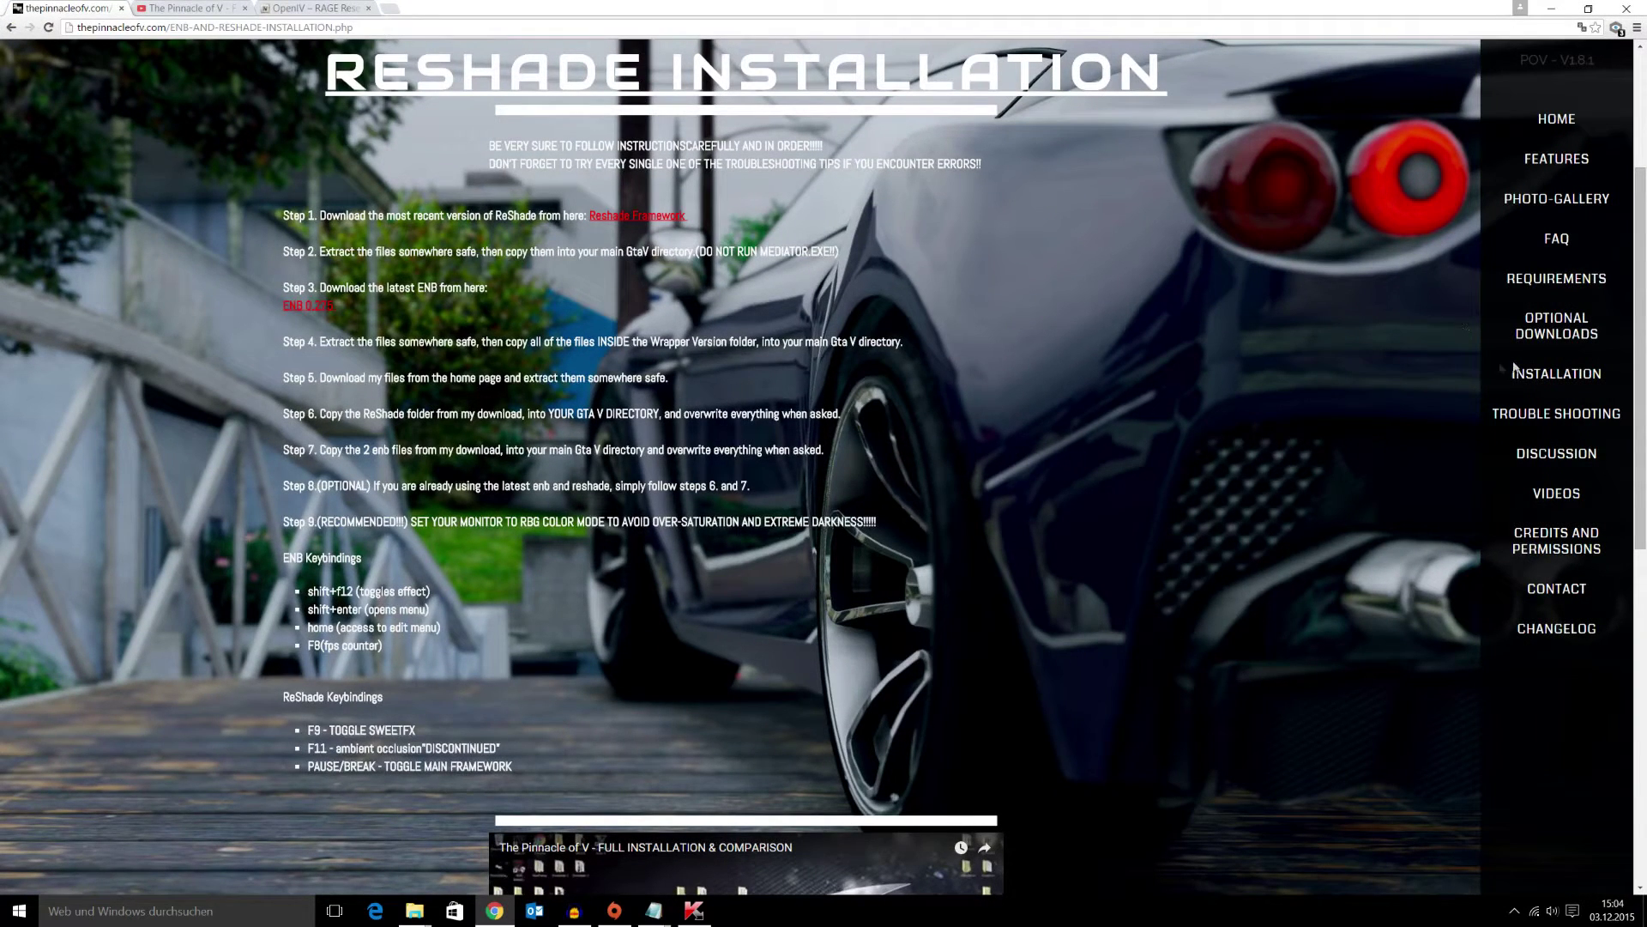
pyautogui.click(1566, 375)
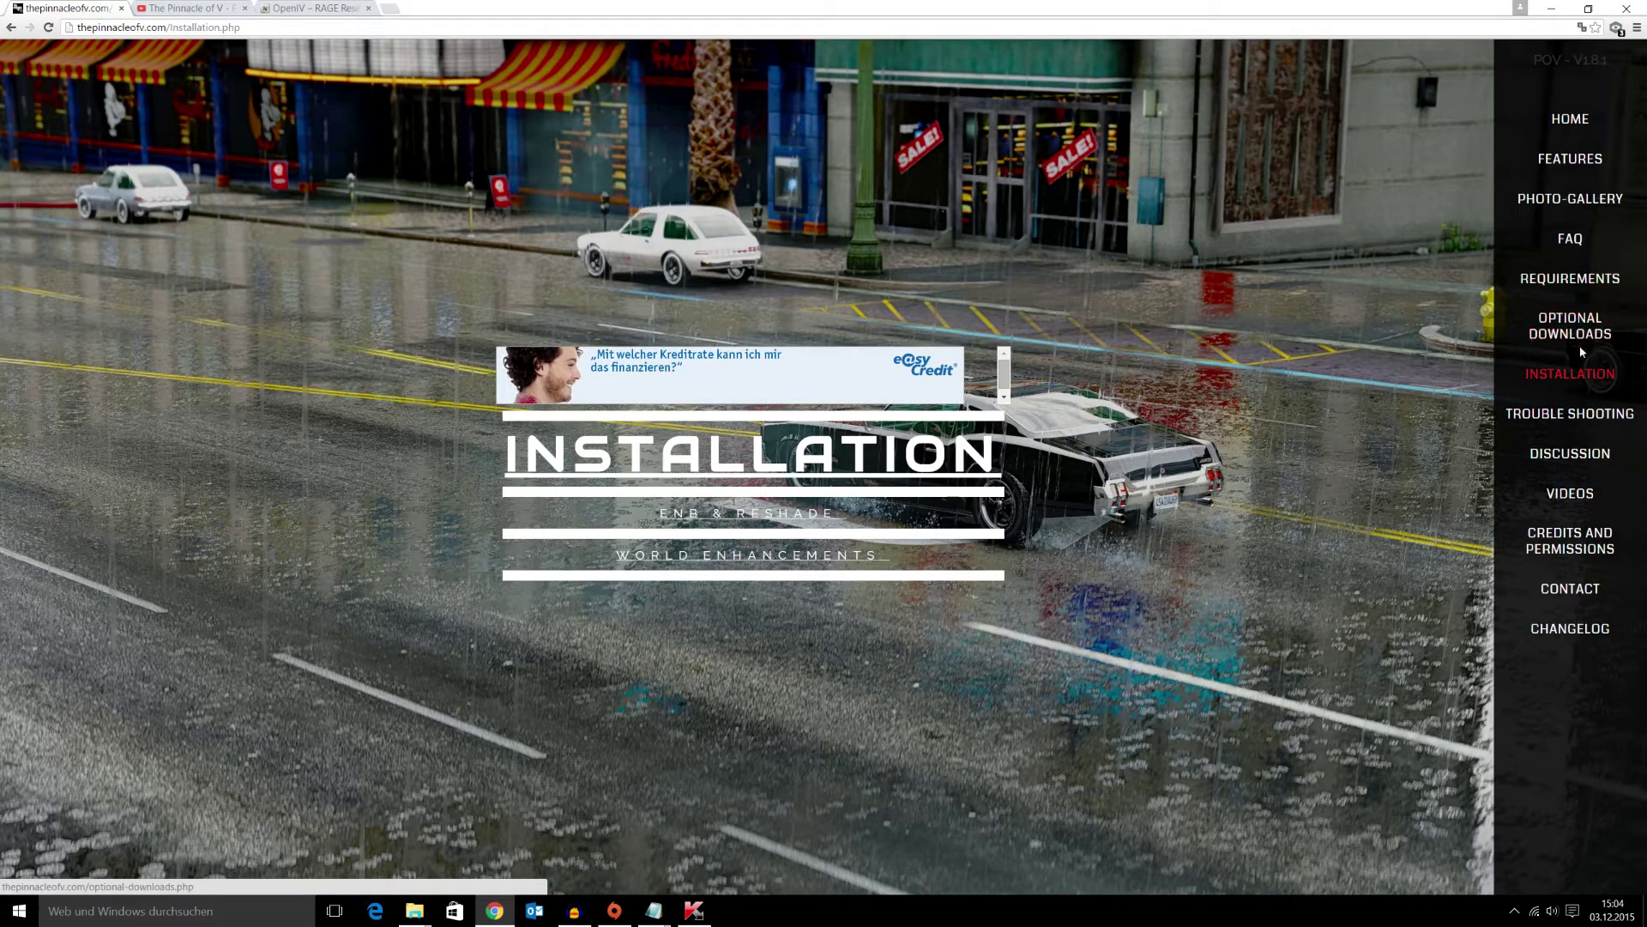
pyautogui.click(778, 515)
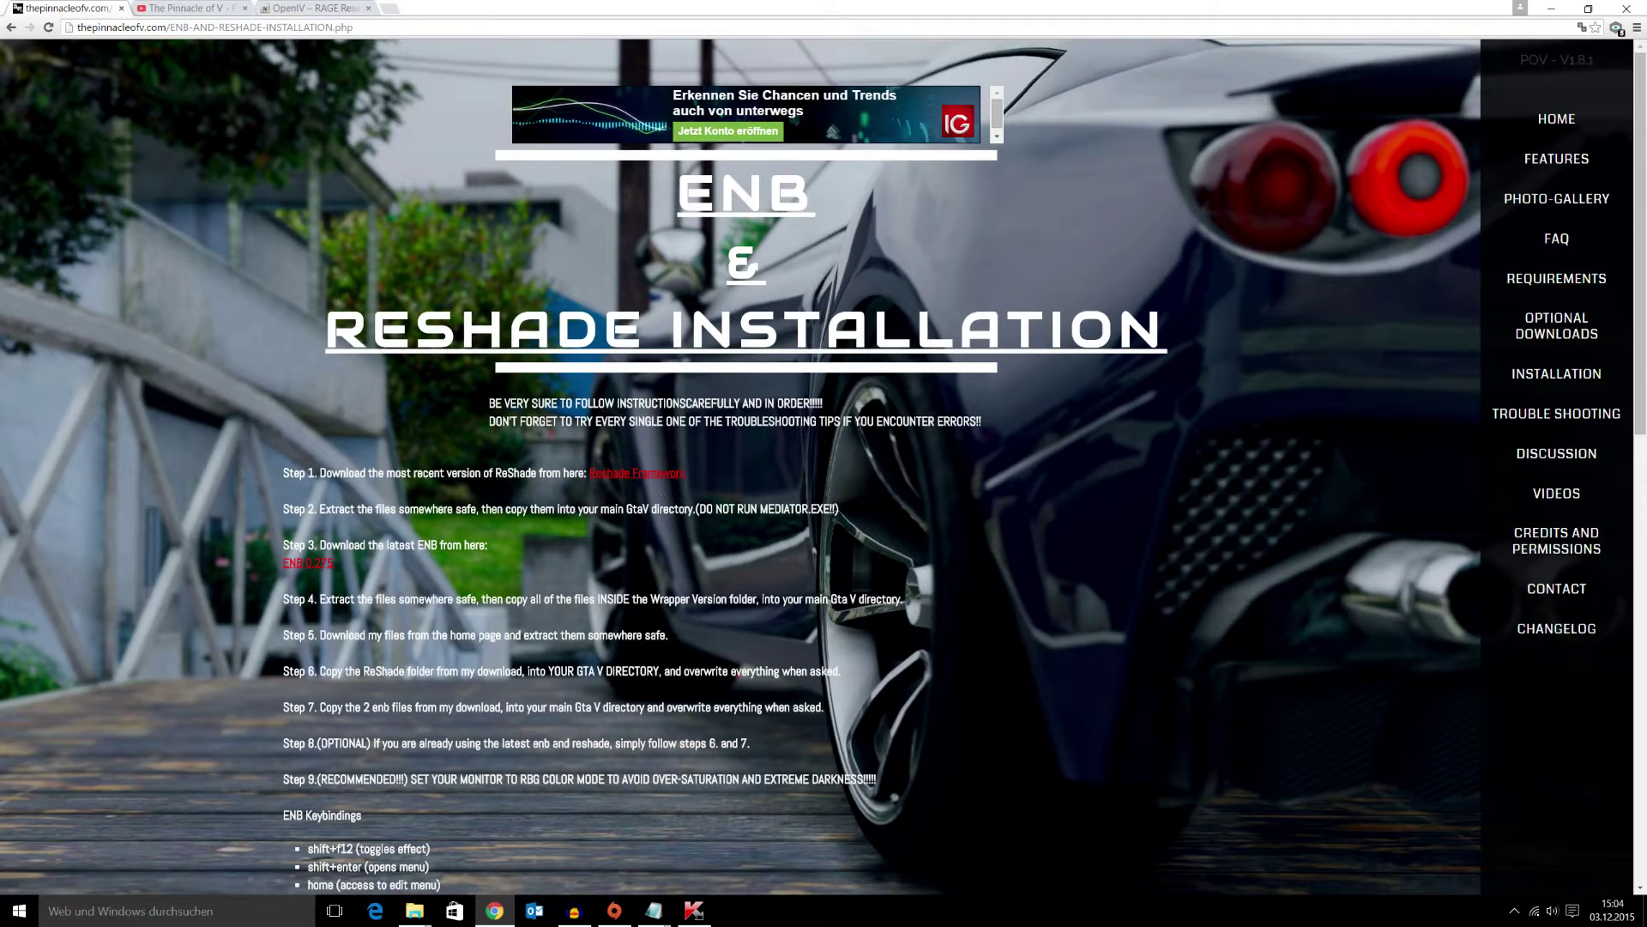
pyautogui.click(10, 27)
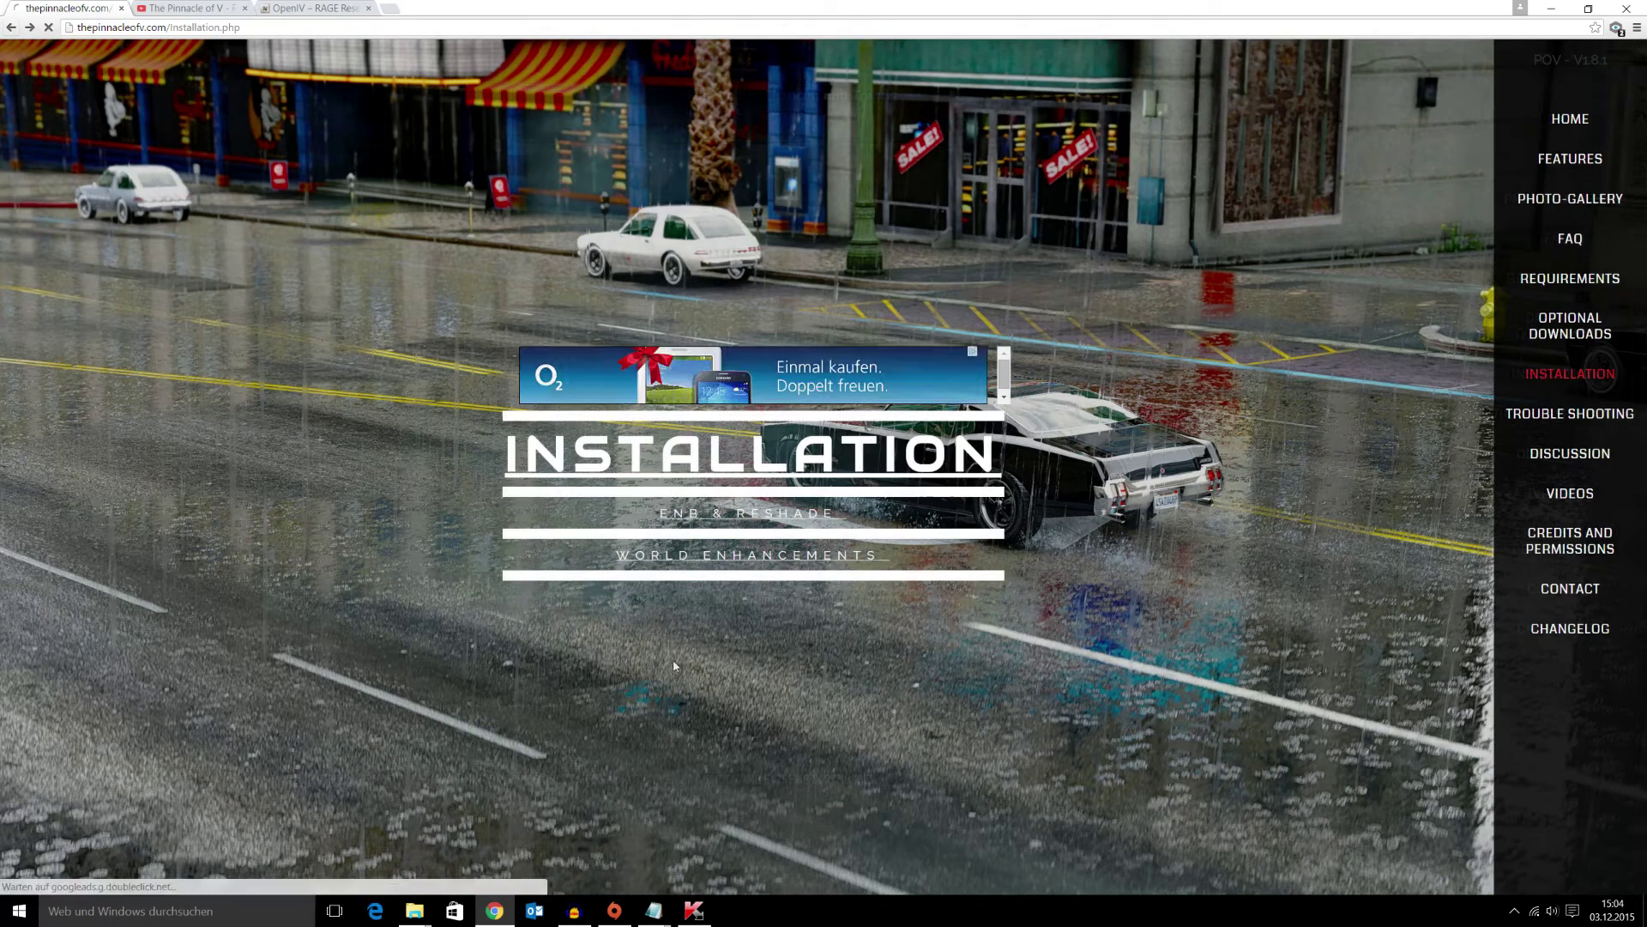
pyautogui.click(738, 556)
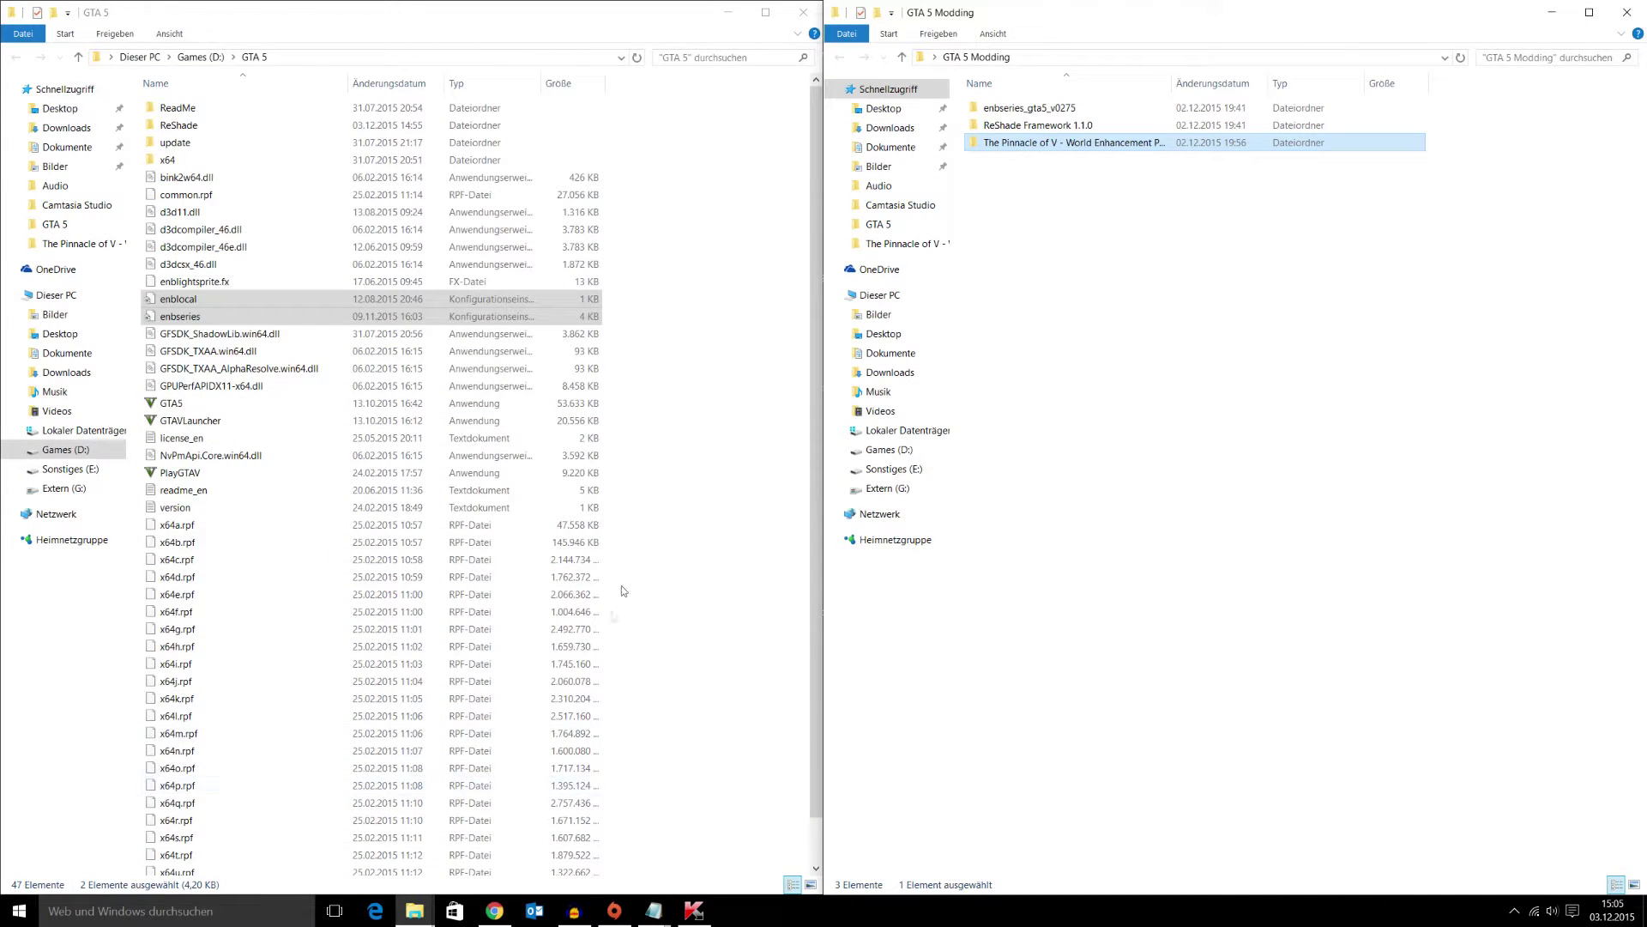
# Step: Bring up the unsaved Notepad document with the combined installation steps, review it, and minimize it
pyautogui.click(654, 911)
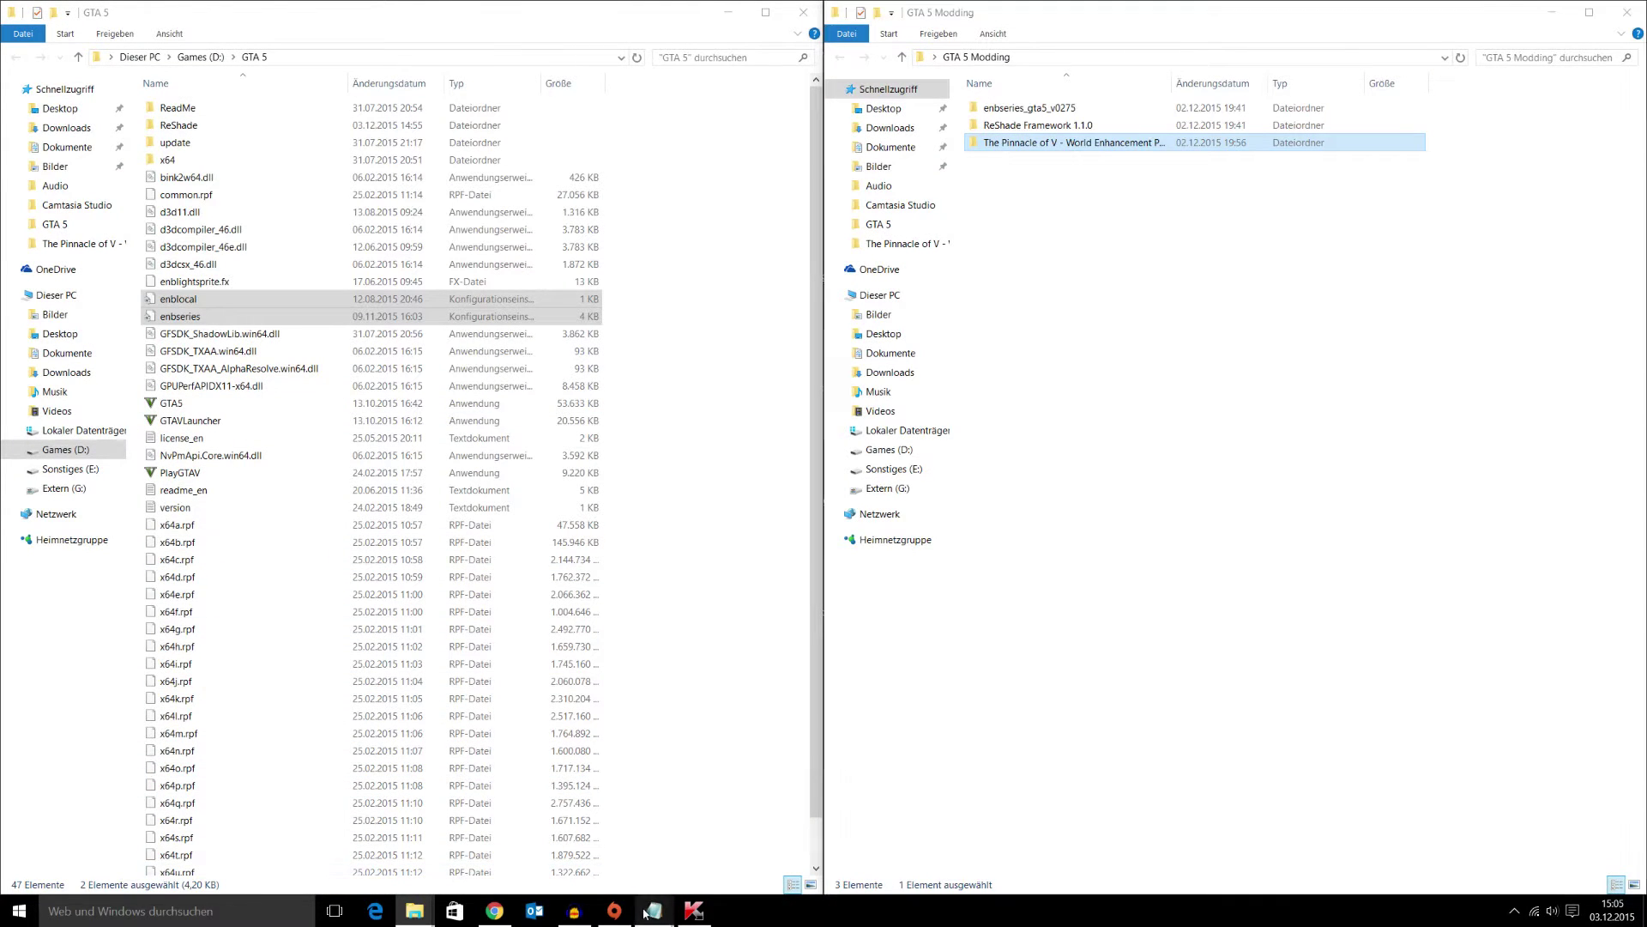
pyautogui.moveTo(582, 832)
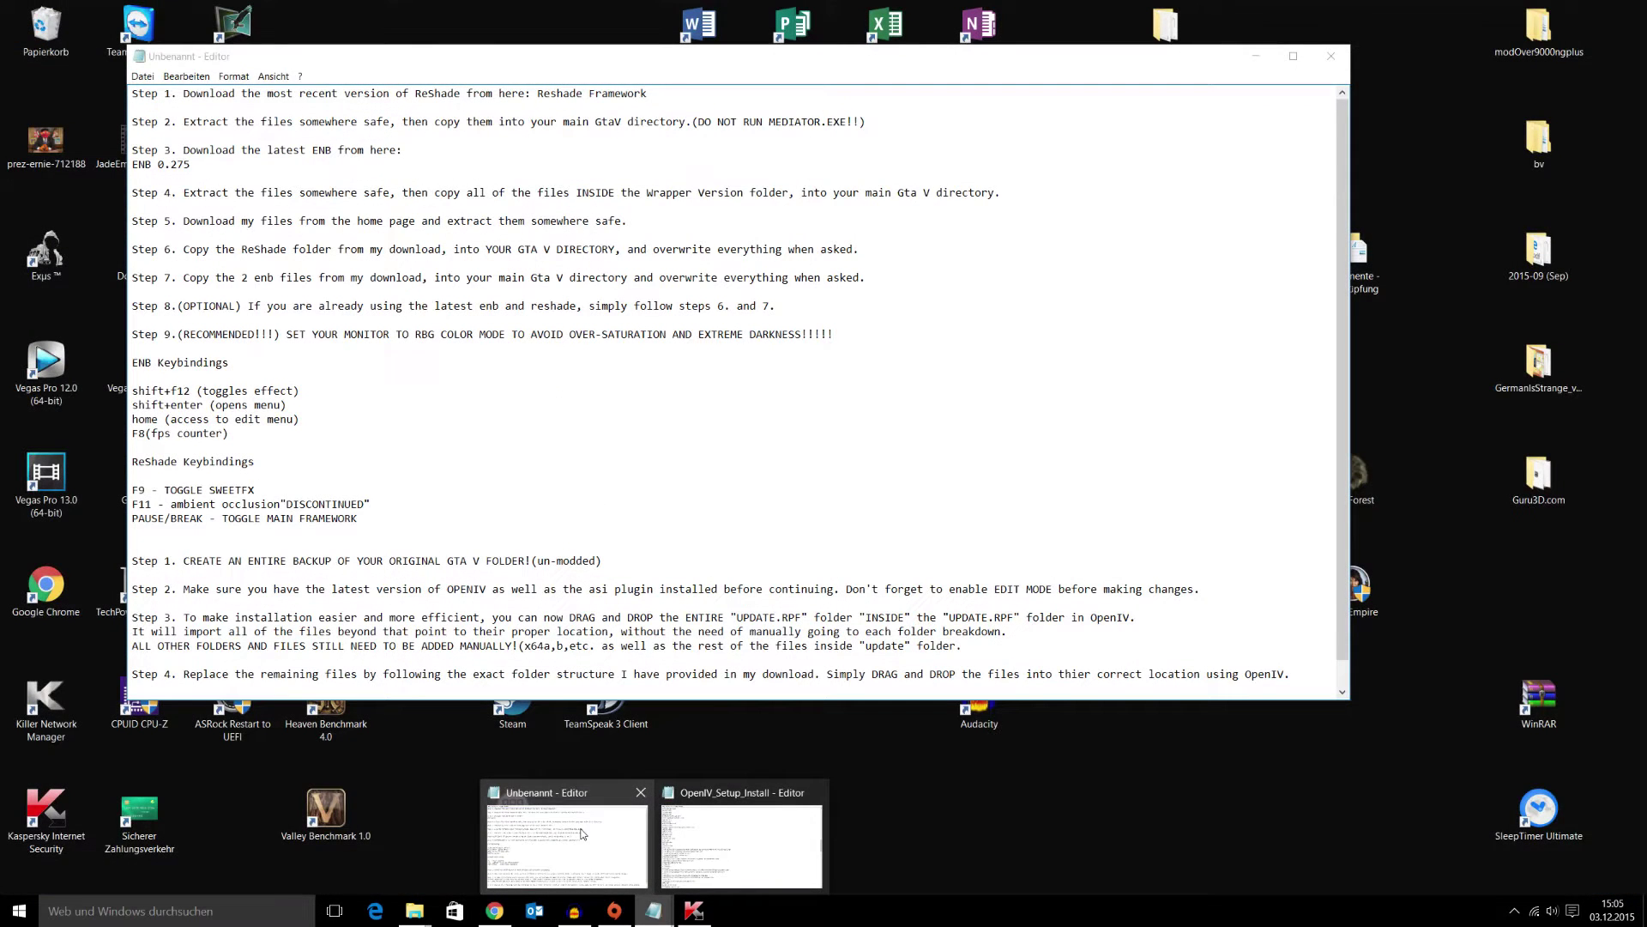
pyautogui.click(582, 832)
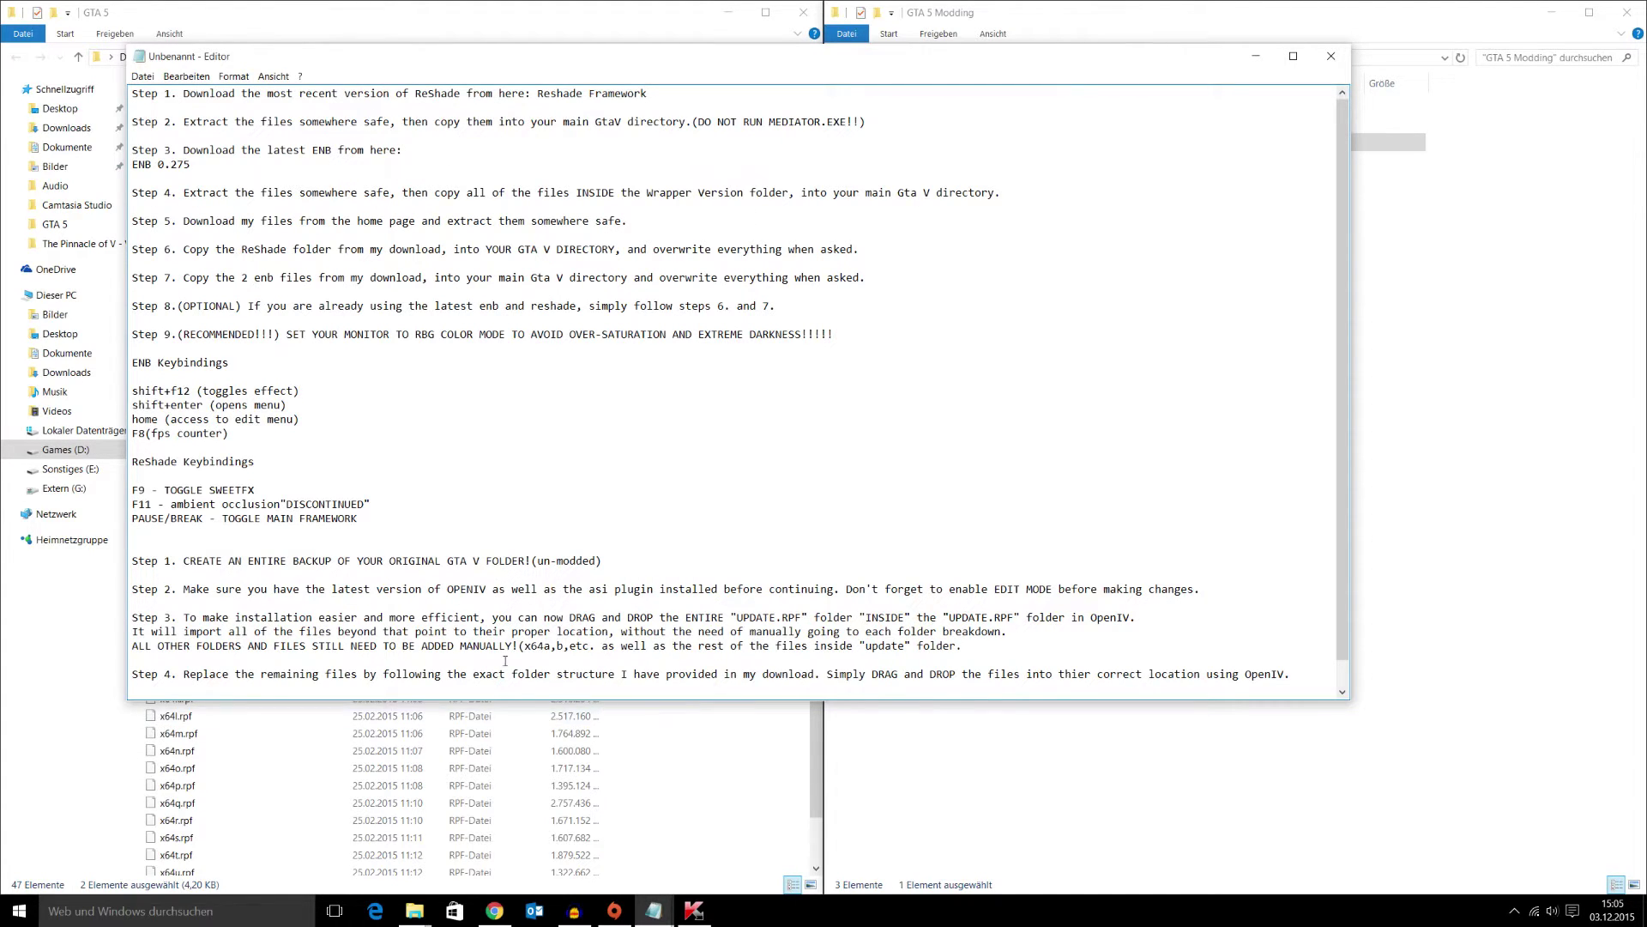
pyautogui.click(494, 911)
pyautogui.click(1253, 60)
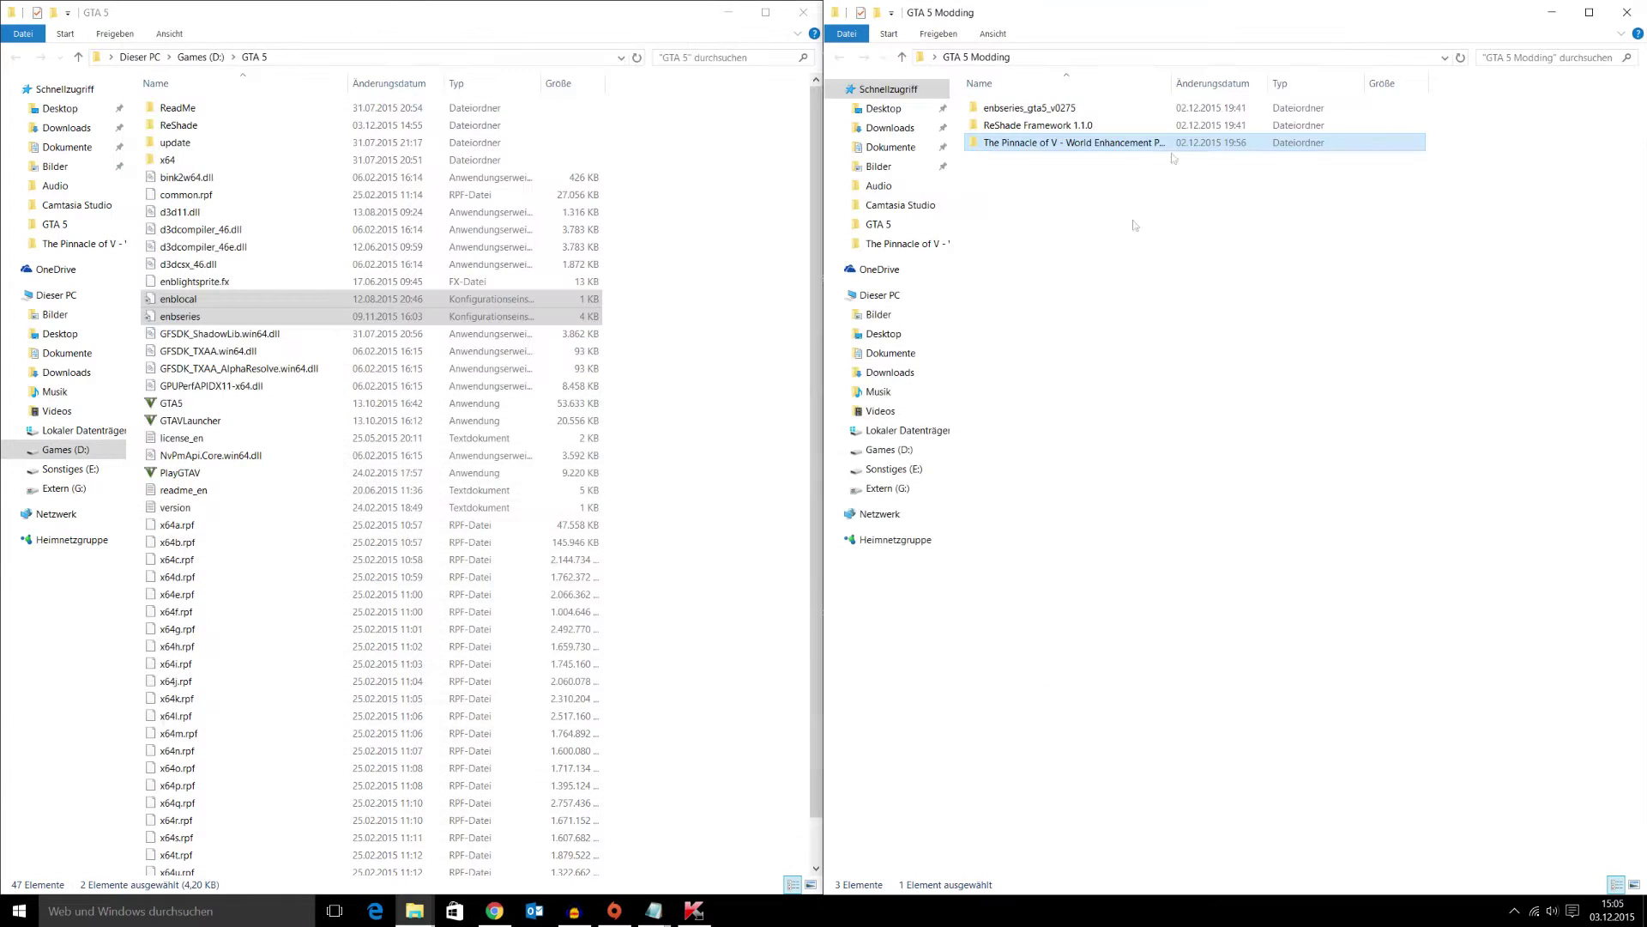
# Step: In GTA 5 Modding, open The Pinnacle of V - World Enhancement Project V1.8.1 folder and its WORLD ENHANCEMENTS subfolder
pyautogui.doubleClick(997, 144)
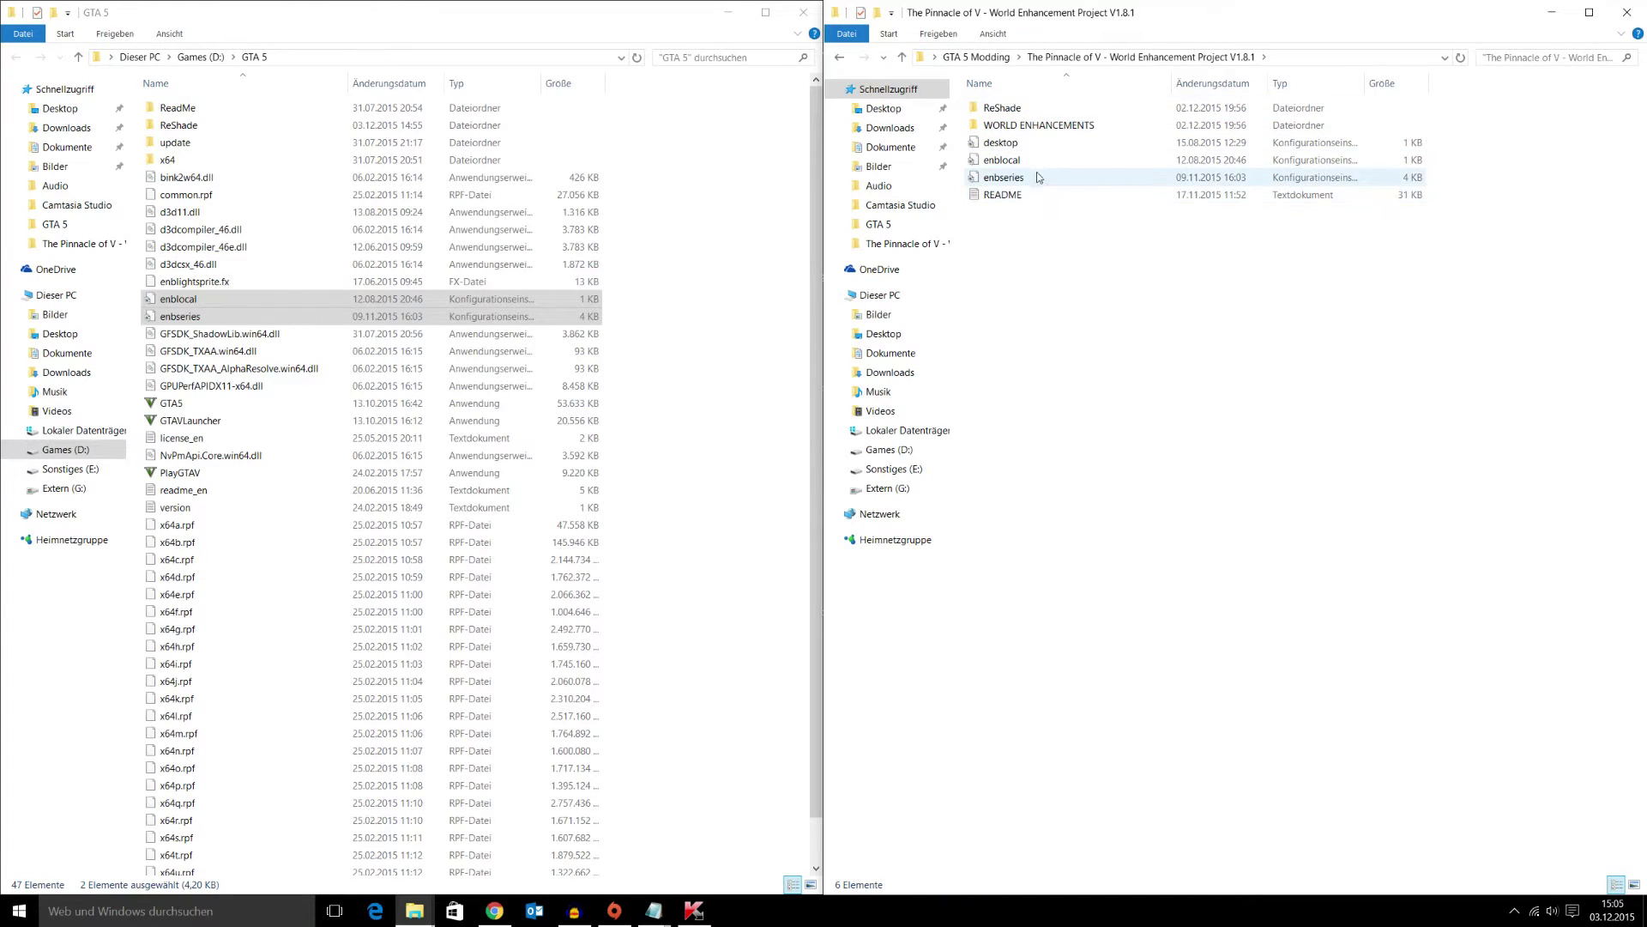
pyautogui.doubleClick(1012, 125)
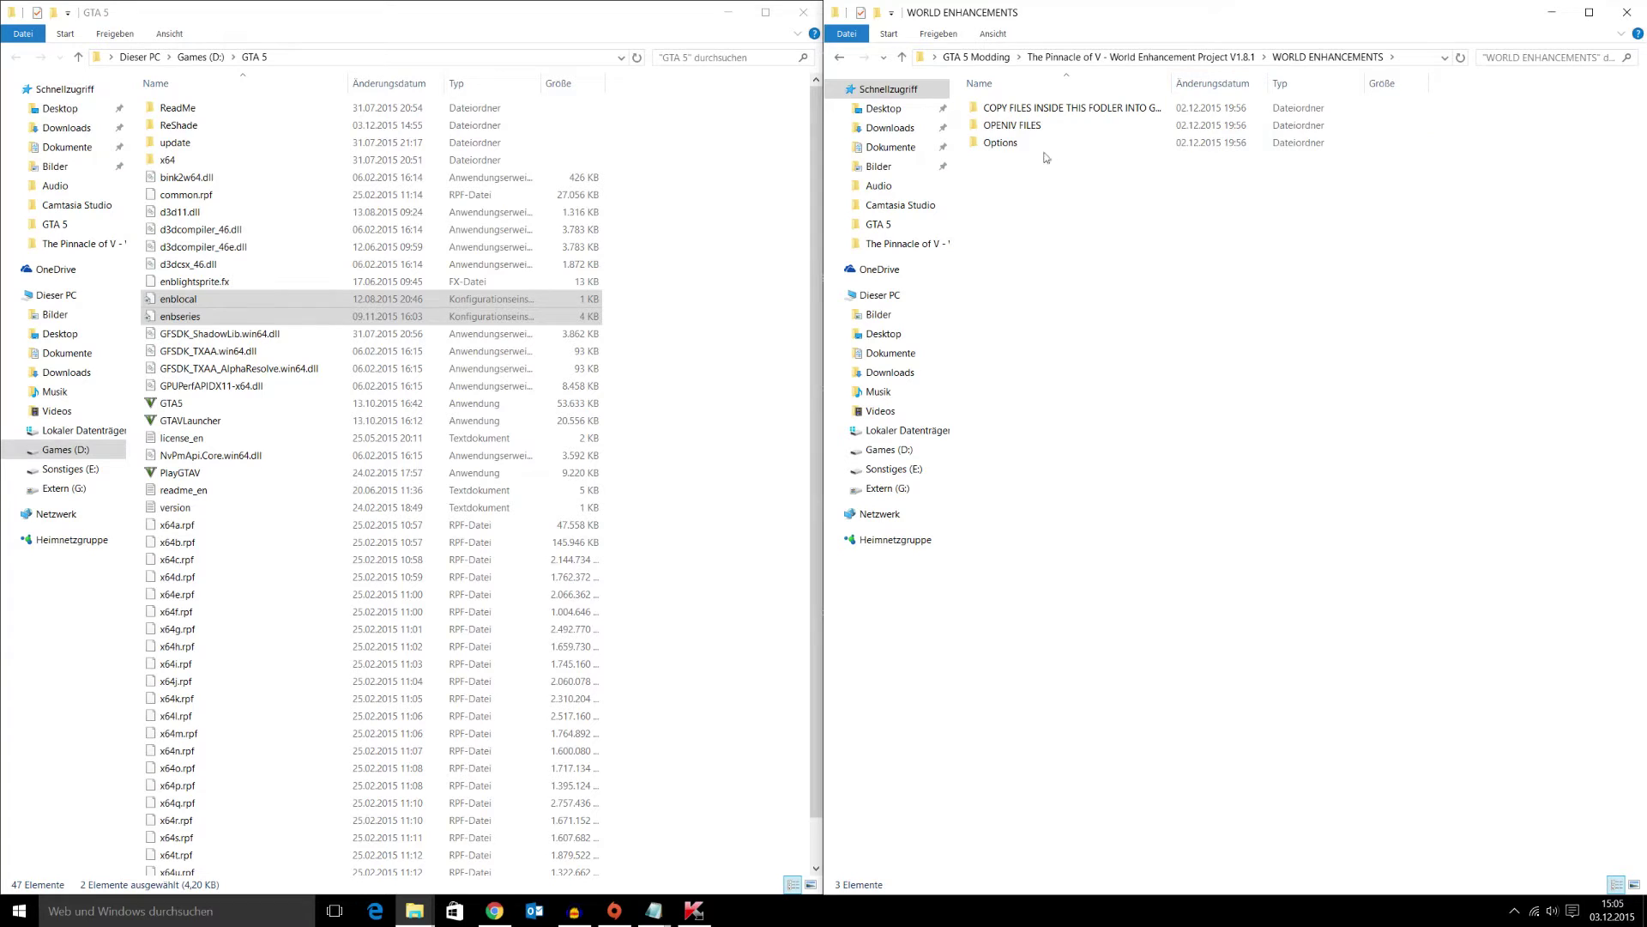
# Step: Open Options, 3 Different Rain Weathers and Option 3 - BETTER FPS, and drill down through its update subfolders to the weather folder
pyautogui.doubleClick(1020, 144)
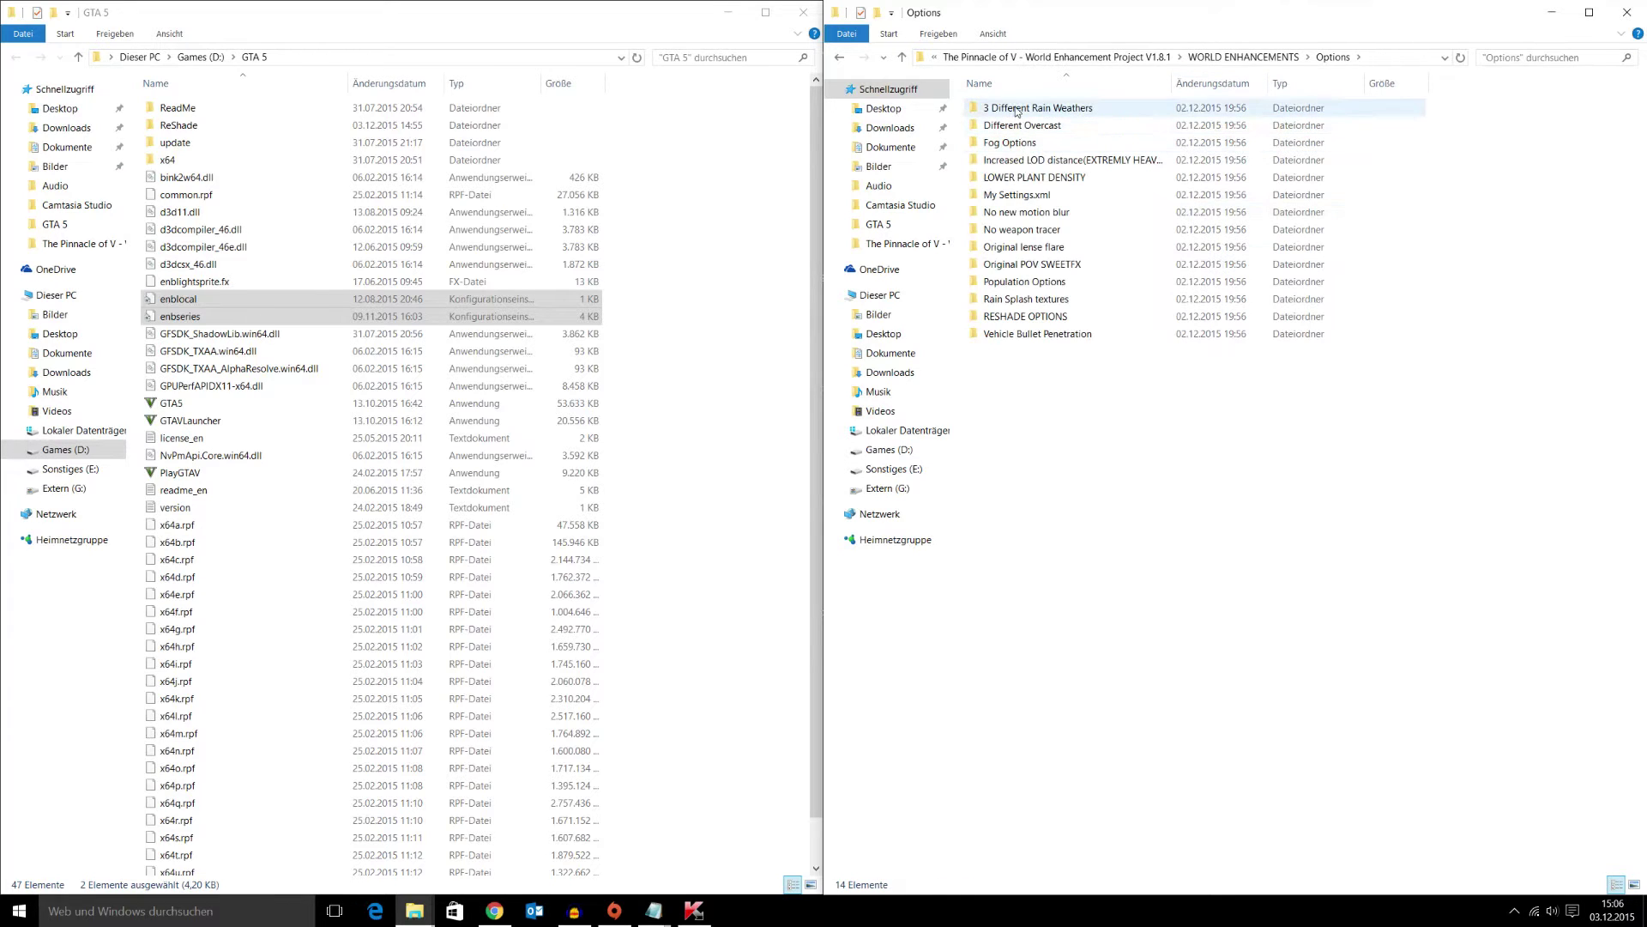
pyautogui.doubleClick(1018, 109)
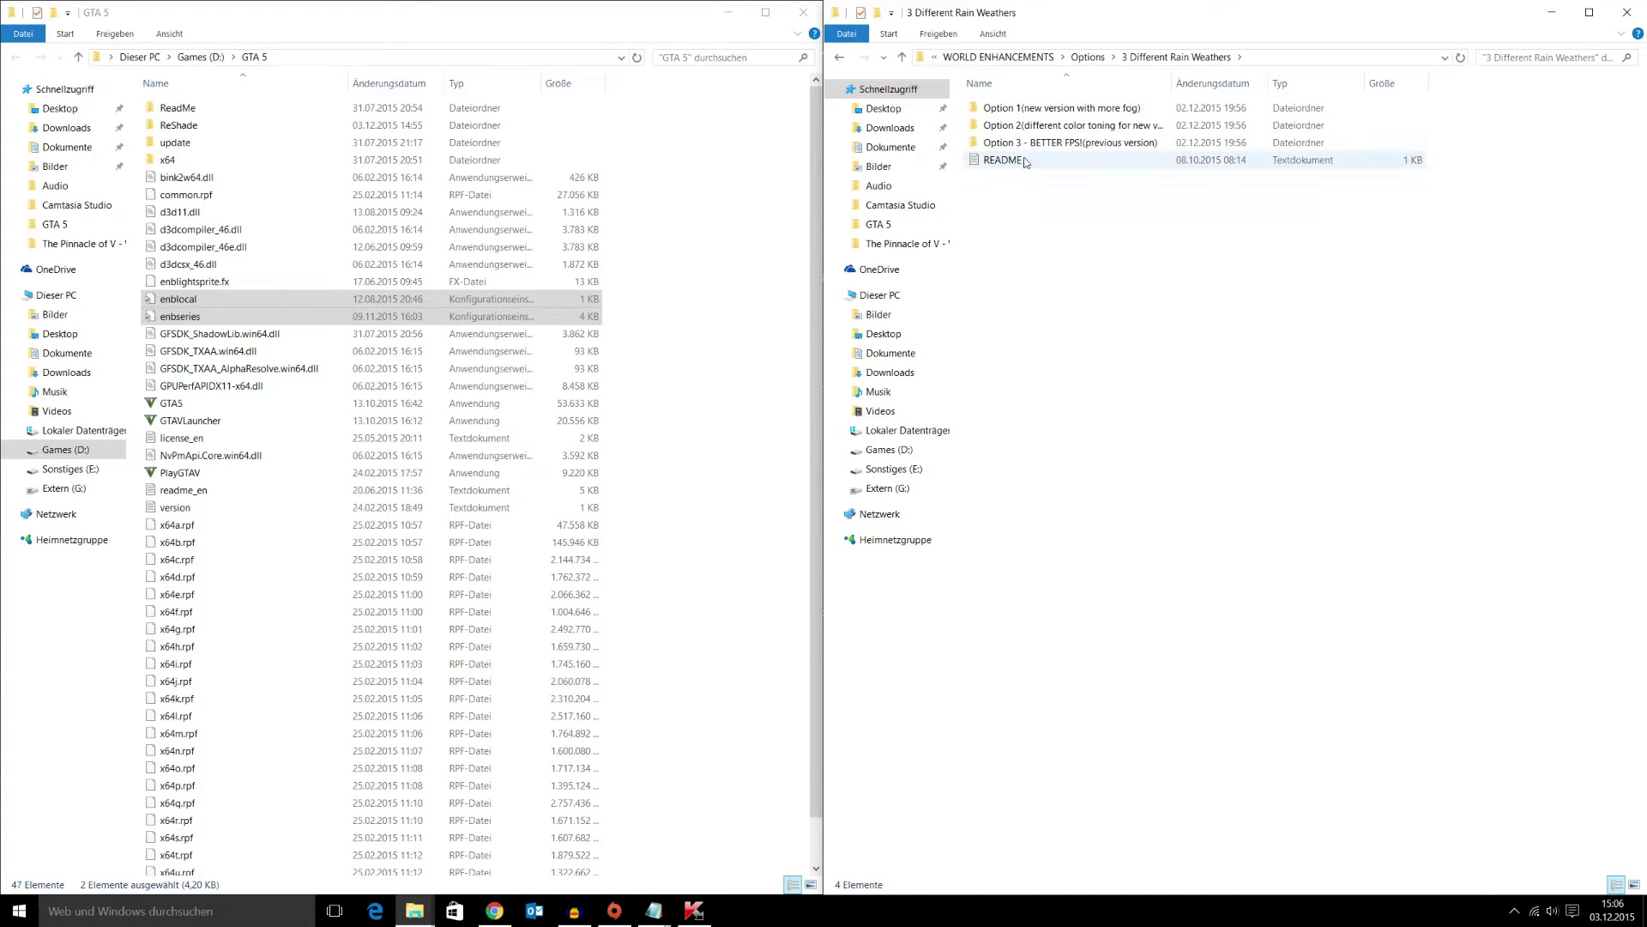
pyautogui.doubleClick(1025, 144)
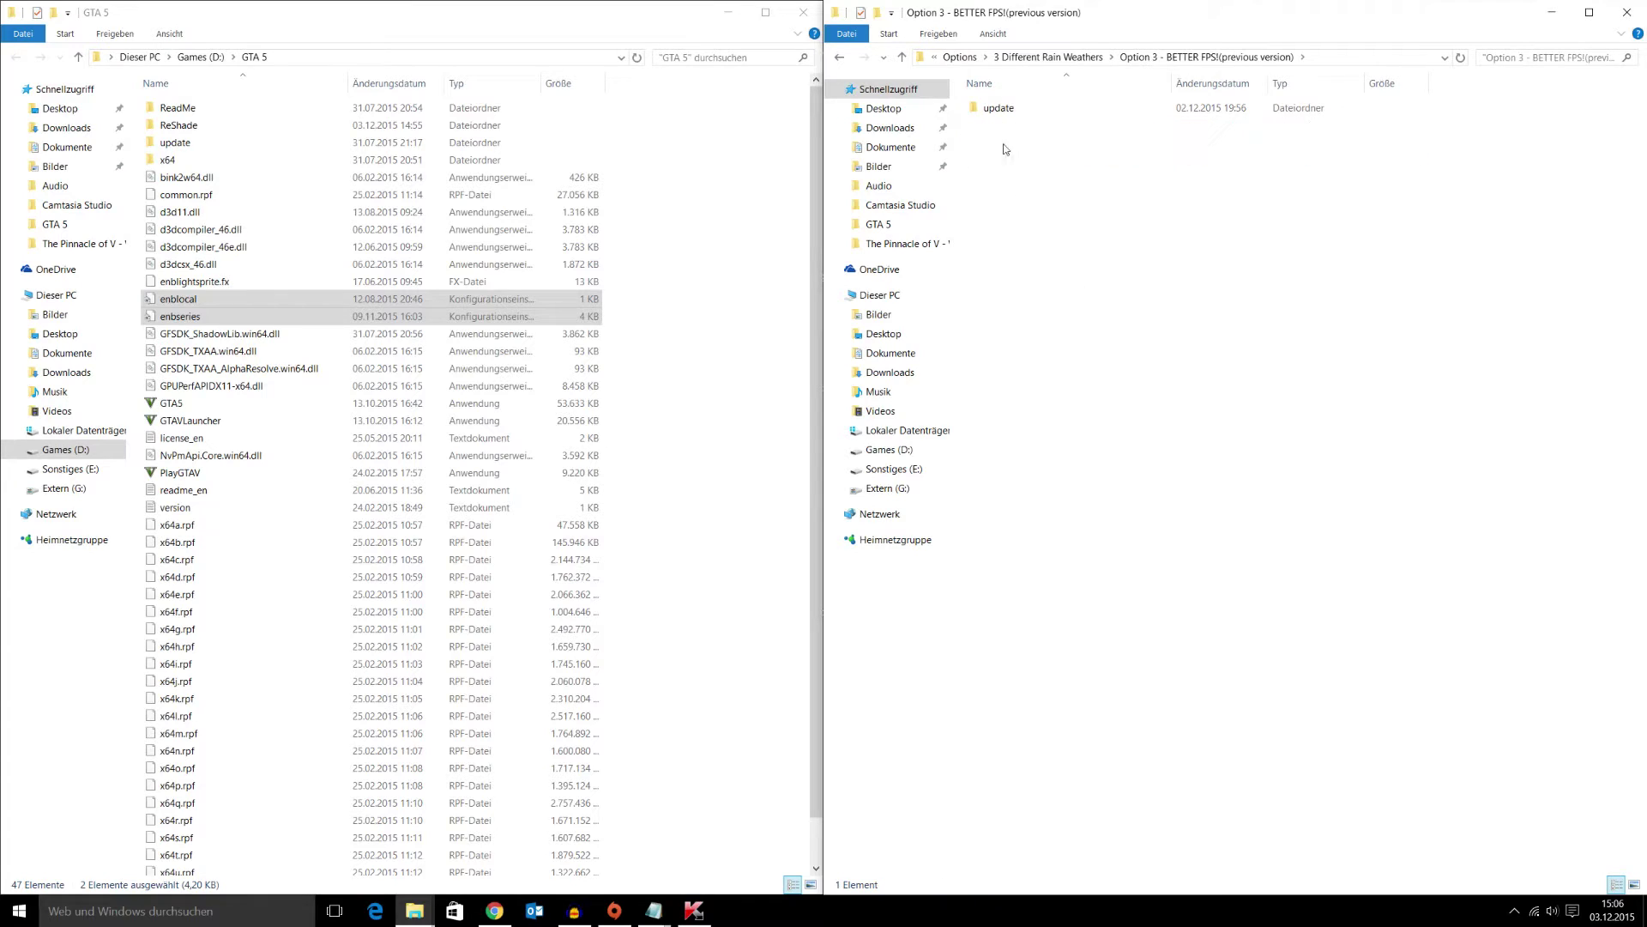
pyautogui.doubleClick(1000, 115)
pyautogui.doubleClick(1000, 115)
pyautogui.click(1000, 115)
pyautogui.doubleClick(1001, 115)
pyautogui.doubleClick(1001, 115)
pyautogui.doubleClick(1001, 115)
pyautogui.doubleClick(1001, 115)
pyautogui.doubleClick(997, 115)
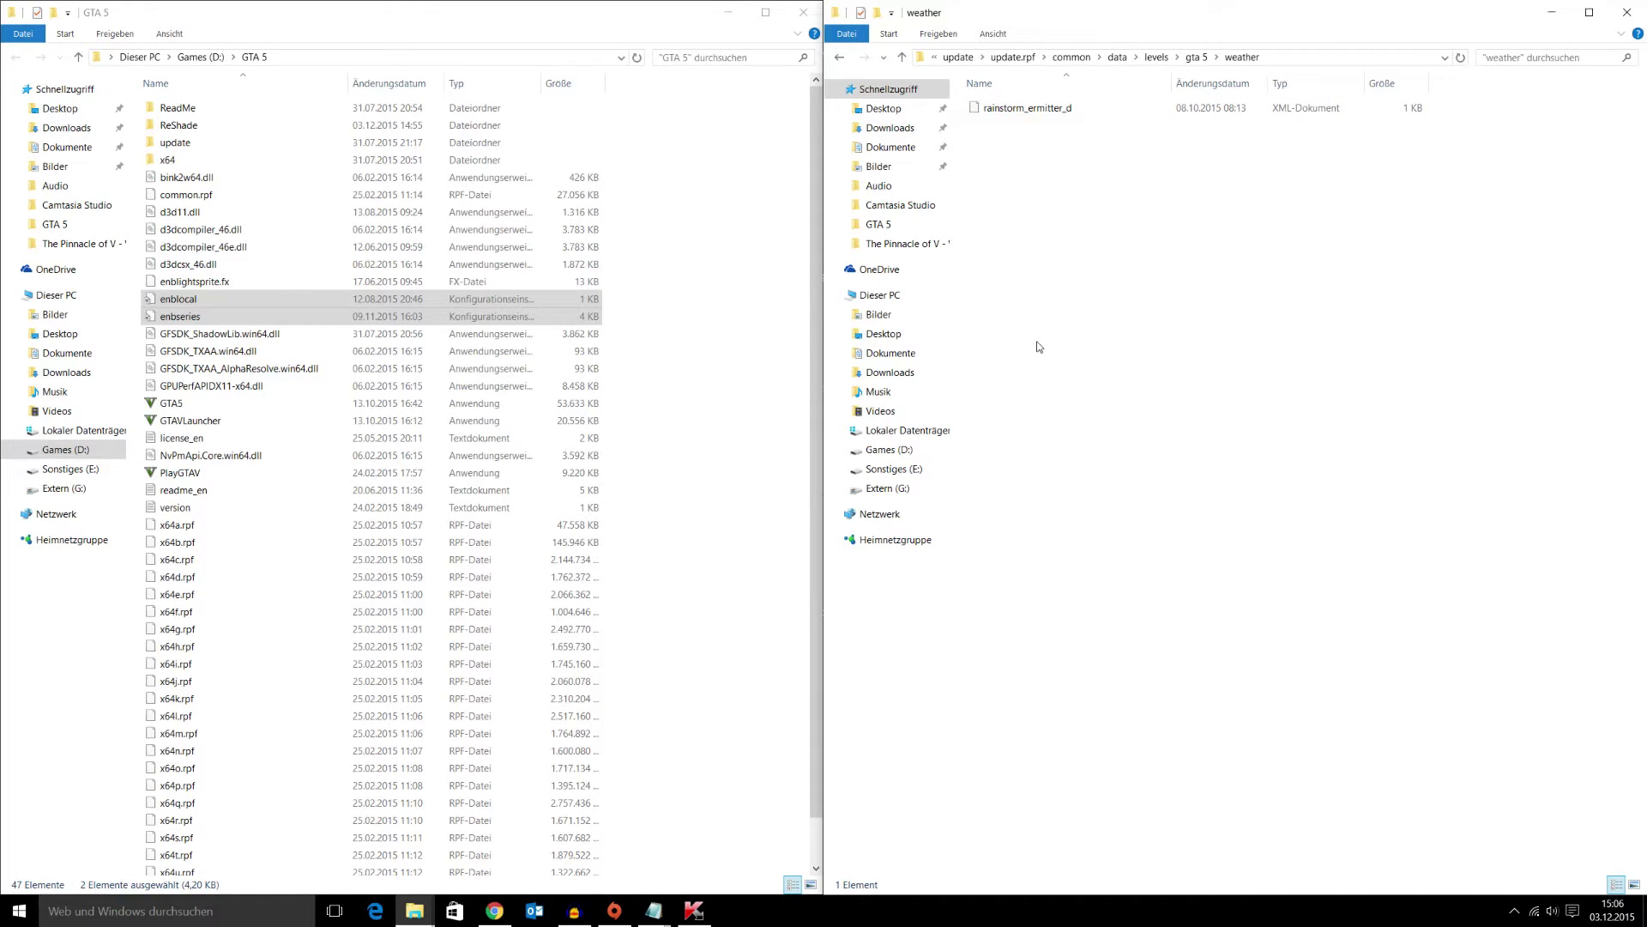
# Step: Show the weather folder's full path and look through it from end to start to examine the mod's folder structure
pyautogui.click(1288, 53)
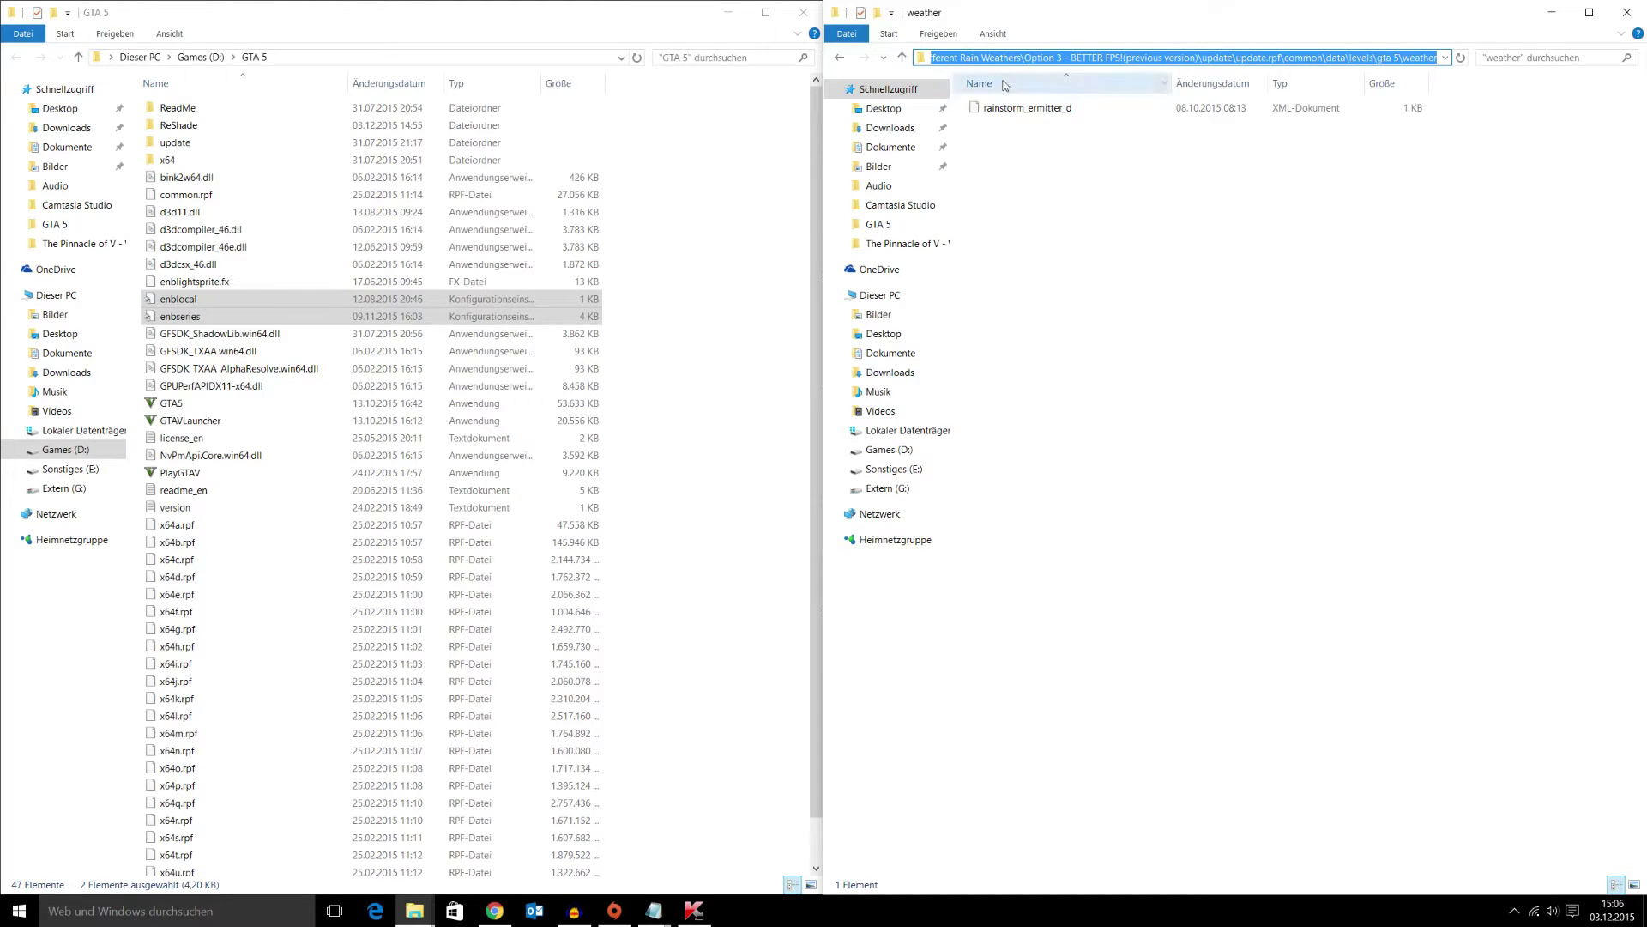
pyautogui.press('End')
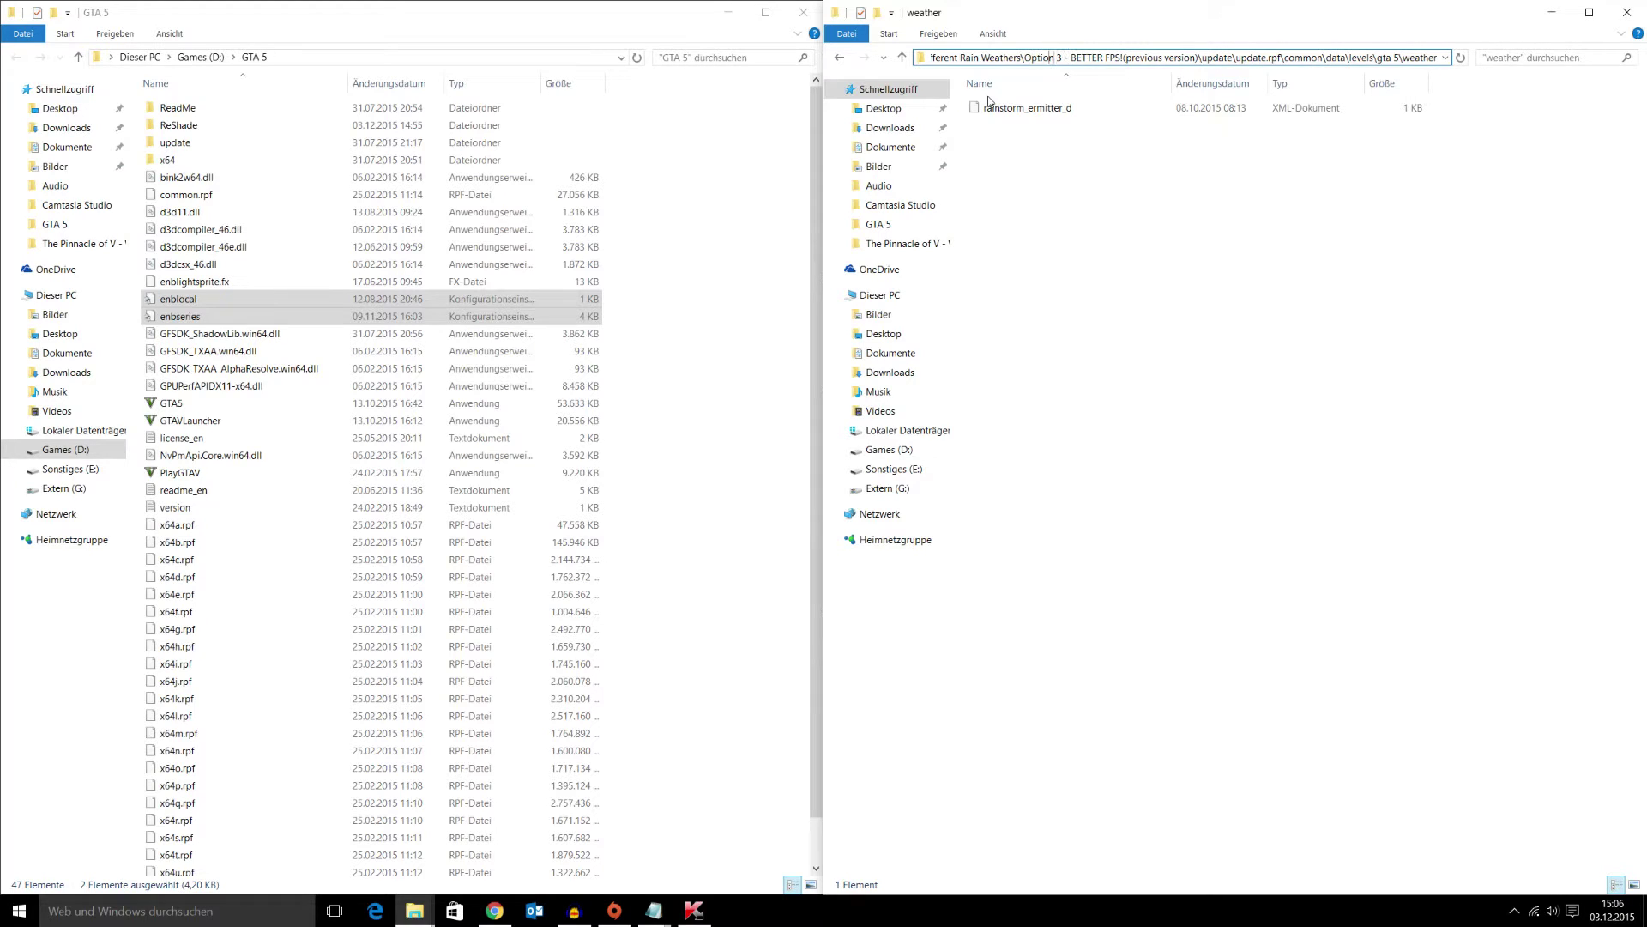
pyautogui.press('Left')
pyautogui.press('Left')
pyautogui.press('Left')
pyautogui.press('Left')
pyautogui.press('Left')
pyautogui.press('Left')
pyautogui.press('Left')
pyautogui.press('Left')
pyautogui.press('Left')
pyautogui.press('Left')
pyautogui.press('Left')
pyautogui.press('Left')
pyautogui.press('Left')
pyautogui.press('Left')
pyautogui.press('Left')
pyautogui.press('Left')
pyautogui.press('Left')
pyautogui.press('Left')
pyautogui.press('Left')
pyautogui.press('Left')
pyautogui.press('Left')
pyautogui.press('Left')
pyautogui.press('Left')
pyautogui.press('Left')
pyautogui.press('Left')
pyautogui.press('Left')
pyautogui.press('Left')
pyautogui.press('Left')
pyautogui.press('Left')
pyautogui.press('Left')
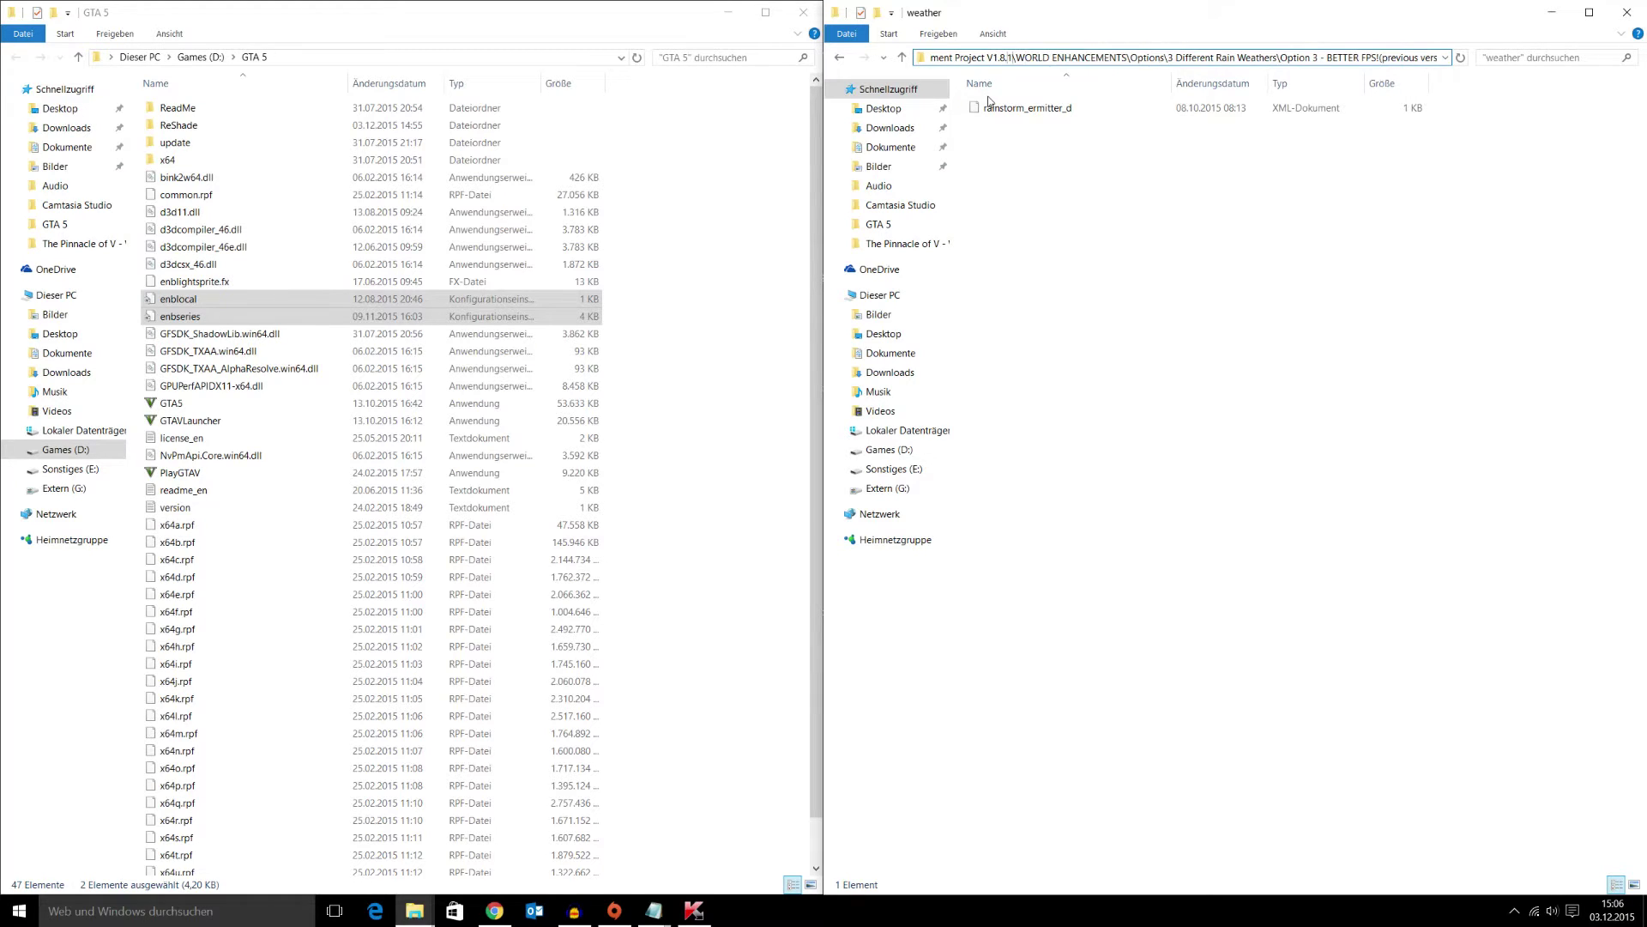
pyautogui.press('Left')
pyautogui.press('Left')
pyautogui.press('Left')
pyautogui.press('Left')
pyautogui.press('Left')
pyautogui.press('Left')
pyautogui.press('Left')
pyautogui.press('Left')
pyautogui.press('Left')
pyautogui.press('Left')
pyautogui.press('Left')
pyautogui.press('Left')
pyautogui.press('Left')
pyautogui.press('Left')
pyautogui.press('Left')
pyautogui.press('Left')
pyautogui.press('Left')
pyautogui.press('Left')
pyautogui.press('Left')
pyautogui.press('Left')
pyautogui.press('Left')
pyautogui.press('Left')
pyautogui.press('Left')
pyautogui.press('Left')
pyautogui.press('Left')
pyautogui.press('Left')
pyautogui.press('Left')
pyautogui.press('Left')
pyautogui.press('Left')
pyautogui.press('Left')
pyautogui.press('Left')
pyautogui.press('Left')
pyautogui.press('Left')
pyautogui.press('Left')
pyautogui.press('Left')
pyautogui.press('Left')
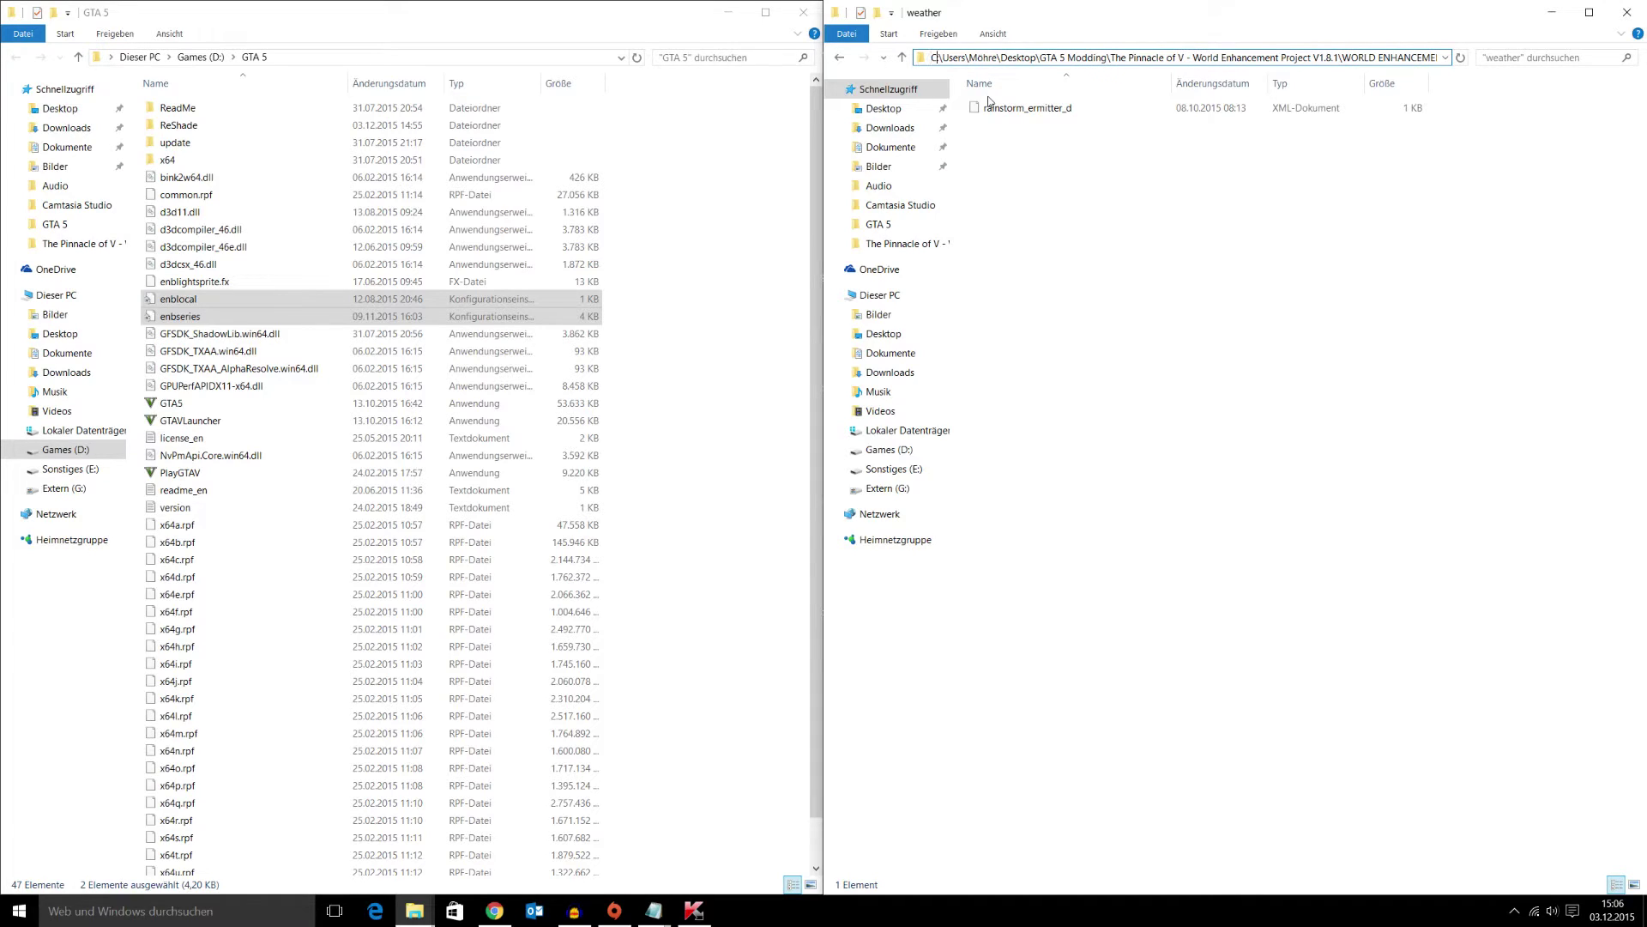
pyautogui.press('Right')
pyautogui.press('Right')
pyautogui.press('Right')
pyautogui.press('Right')
pyautogui.press('Right')
pyautogui.press('Right')
pyautogui.press('Right')
pyautogui.press('Right')
pyautogui.press('Right')
pyautogui.press('Right')
pyautogui.press('Right')
pyautogui.press('Right')
pyautogui.press('Right')
pyautogui.press('Right')
pyautogui.press('Right')
pyautogui.press('Right')
pyautogui.press('Right')
pyautogui.press('Right')
pyautogui.press('Right')
pyautogui.press('Right')
# Step: Go back up from the weather folder to the The Pinnacle of V - World Enhancement Project V1.8.1 folder
pyautogui.click(904, 58)
pyautogui.click(903, 59)
pyautogui.click(901, 58)
pyautogui.click(901, 58)
pyautogui.click(899, 58)
pyautogui.click(899, 59)
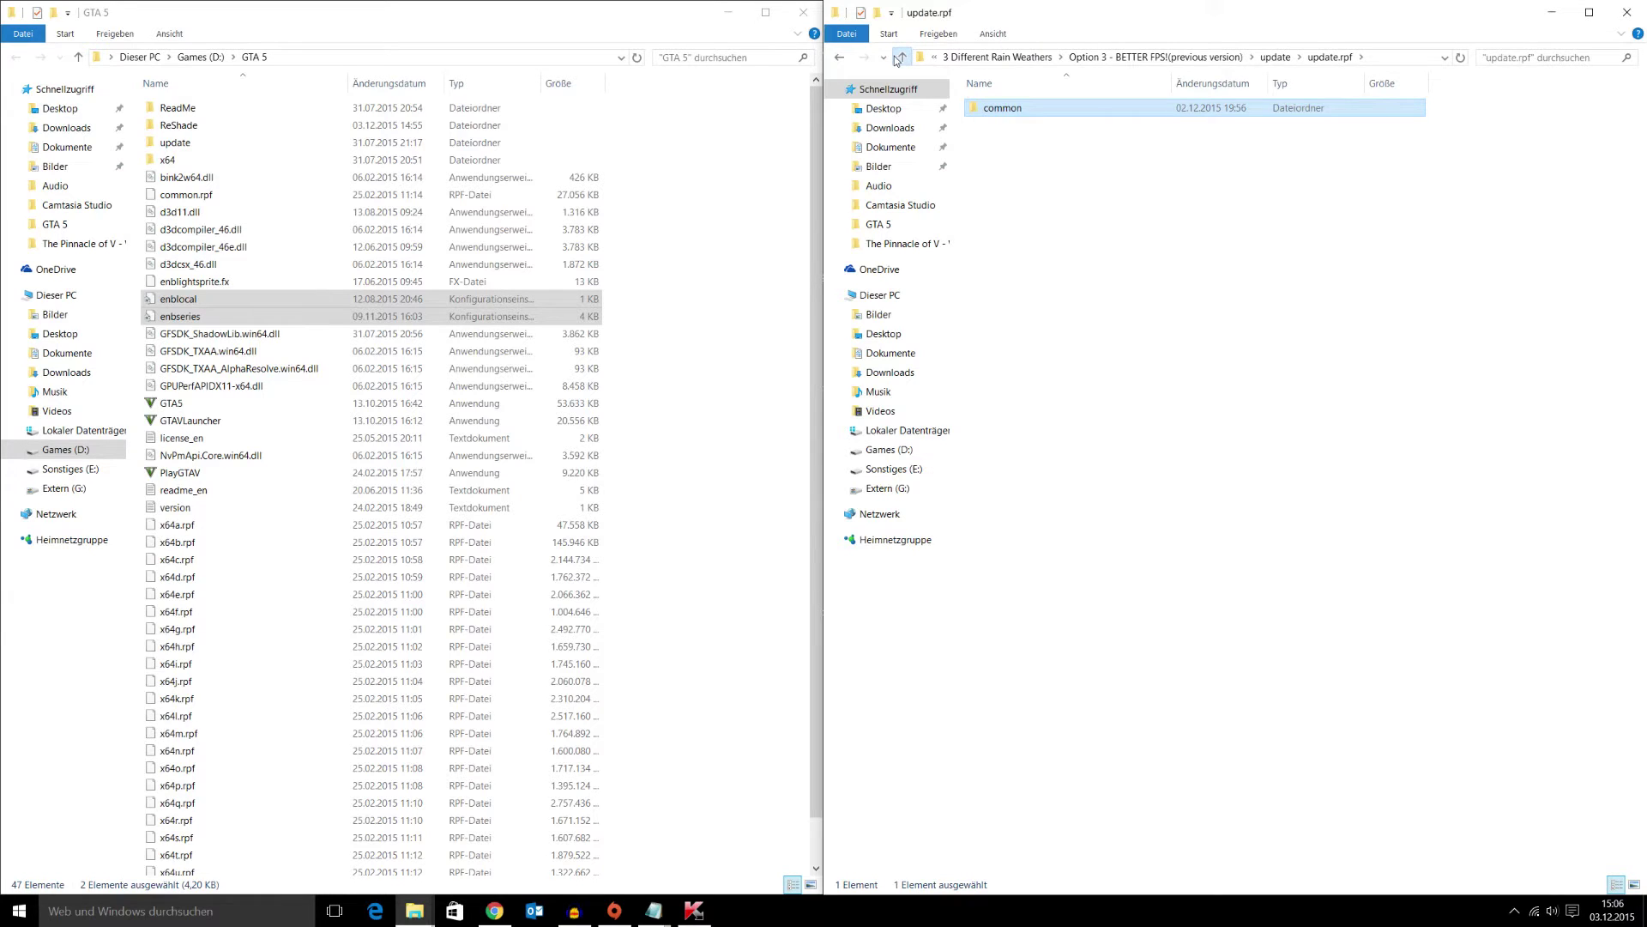
pyautogui.click(899, 58)
pyautogui.click(899, 58)
pyautogui.click(899, 58)
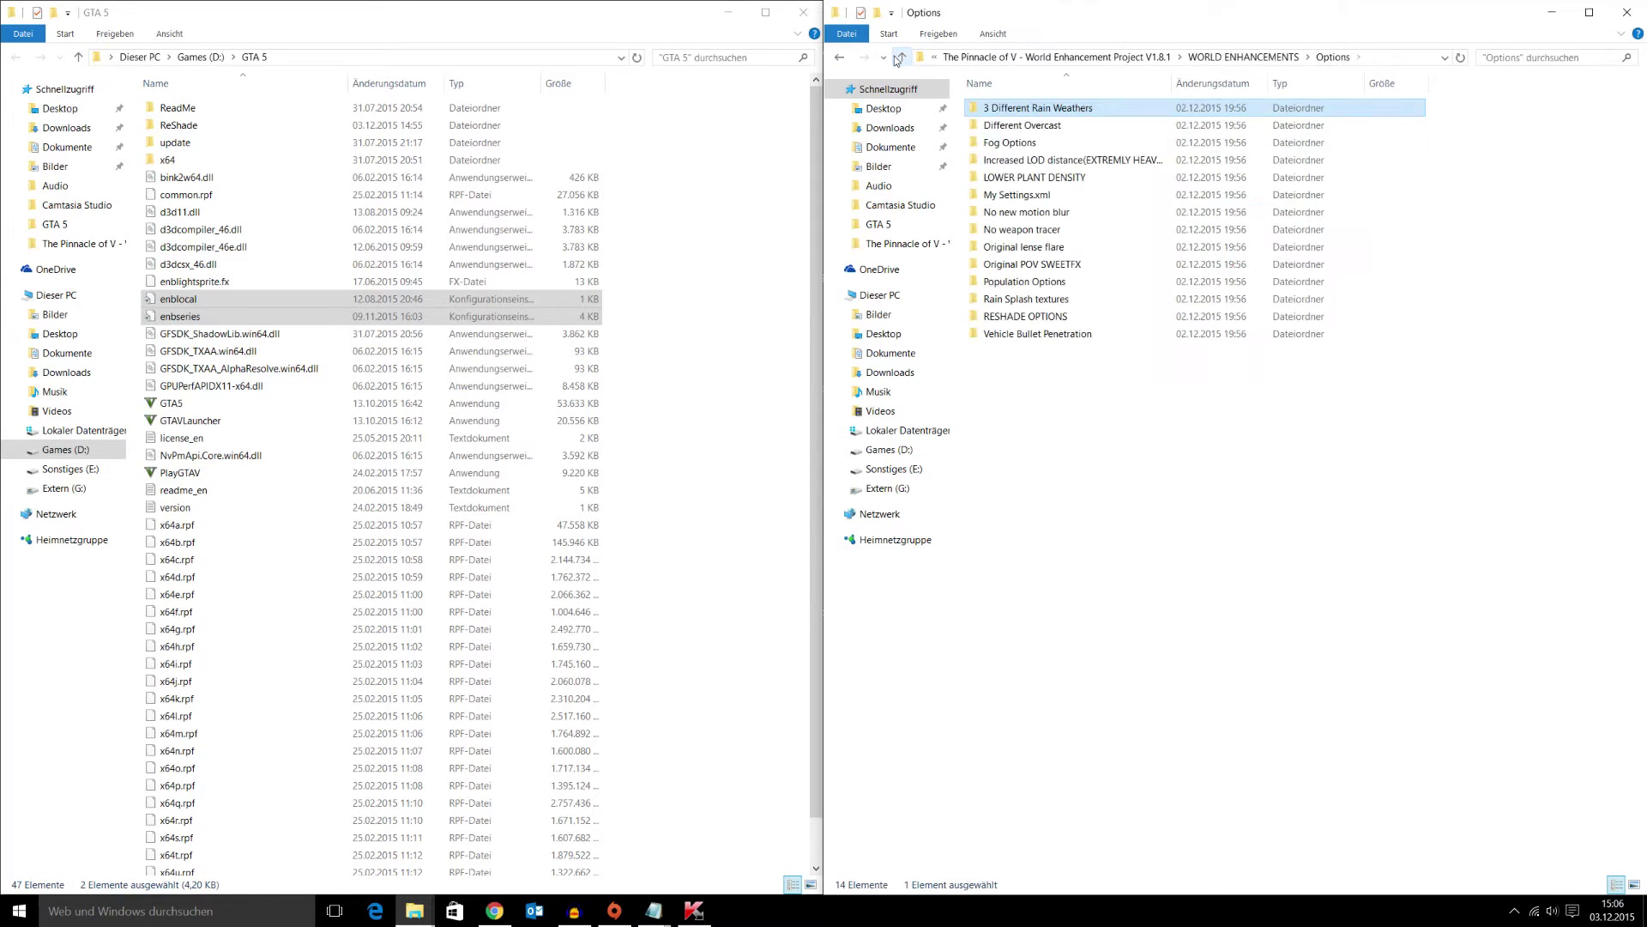
pyautogui.click(898, 58)
pyautogui.click(899, 58)
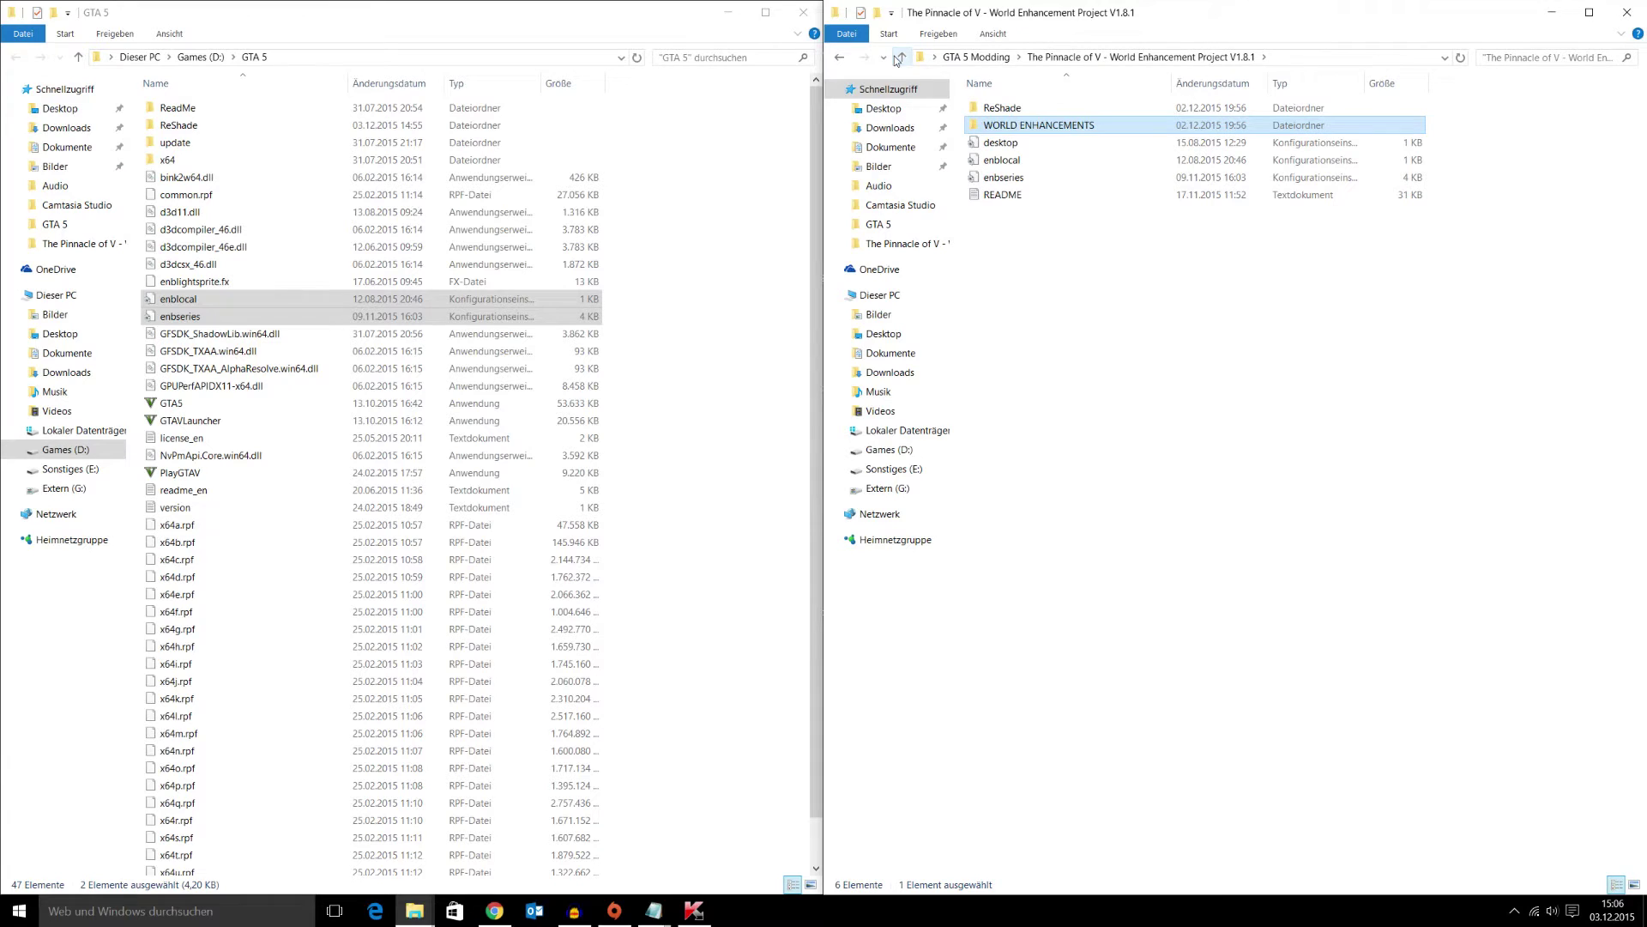
# Step: Bring up the unsaved Notepad document, review the ReShade and ENB installation steps, and minimize it
pyautogui.click(653, 909)
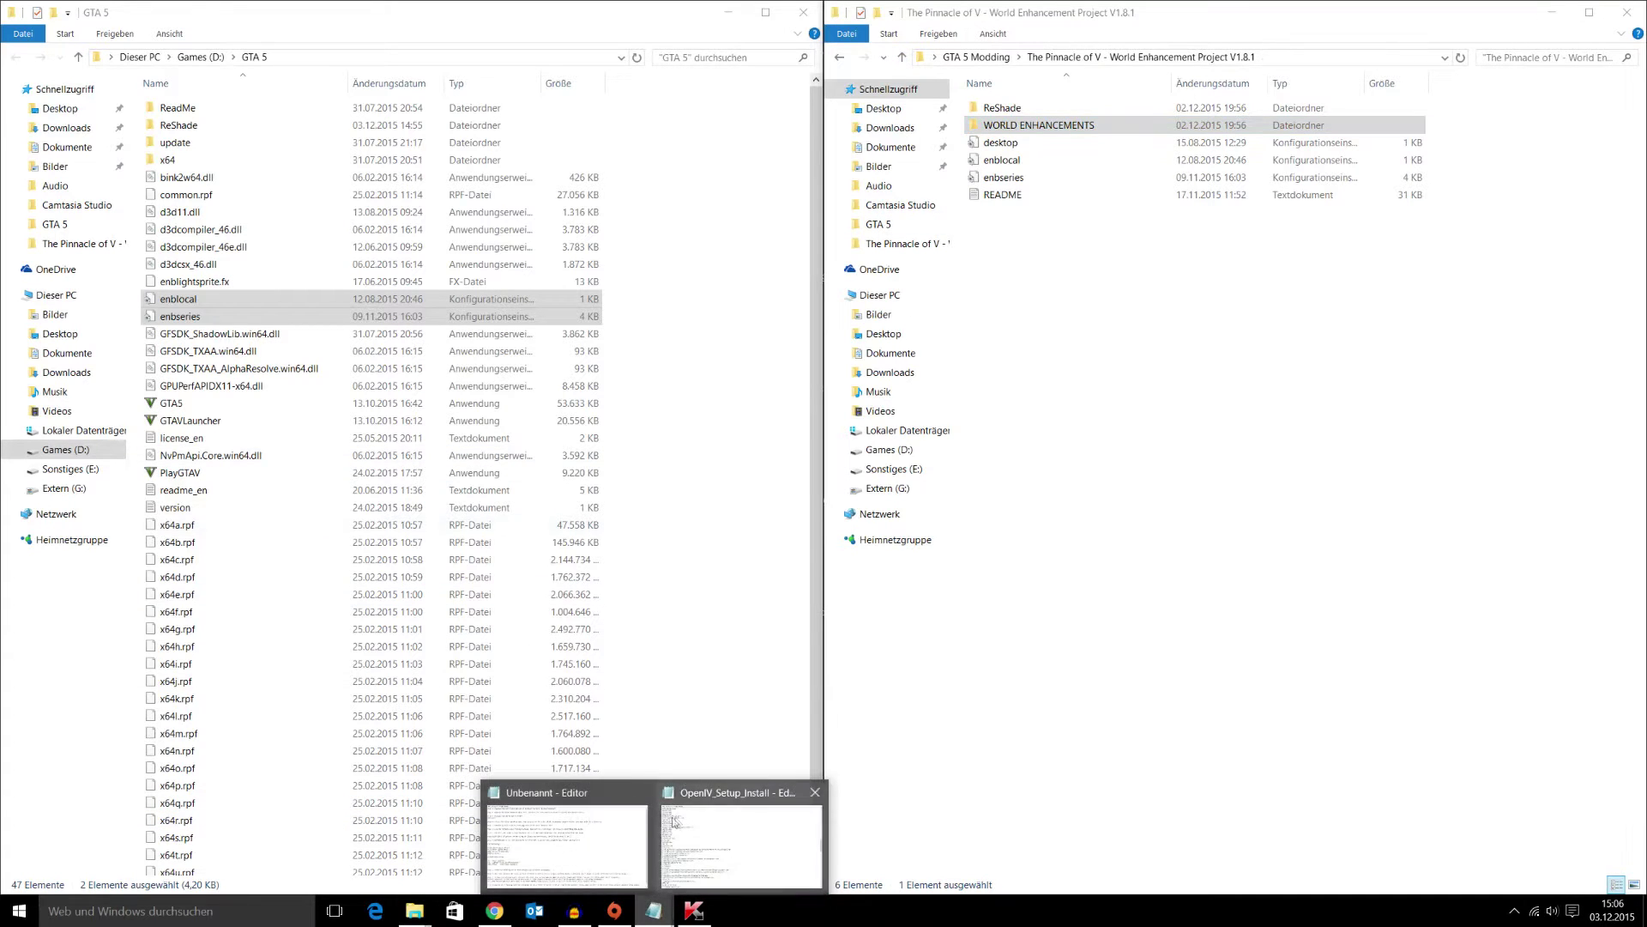
pyautogui.click(513, 843)
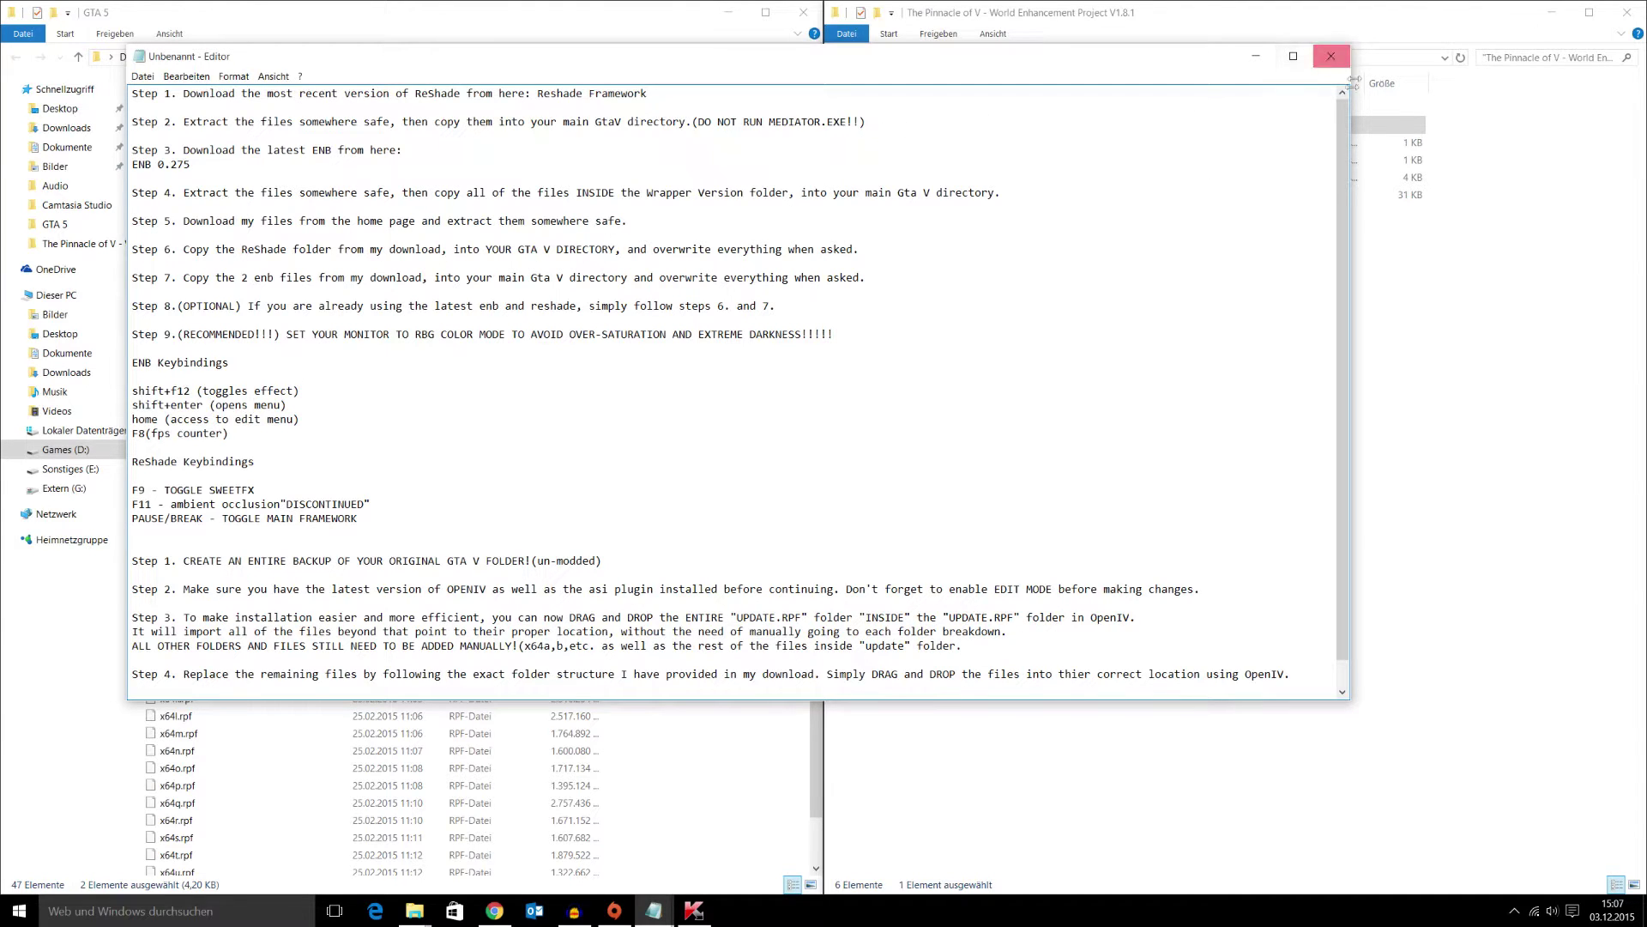
pyautogui.click(1255, 56)
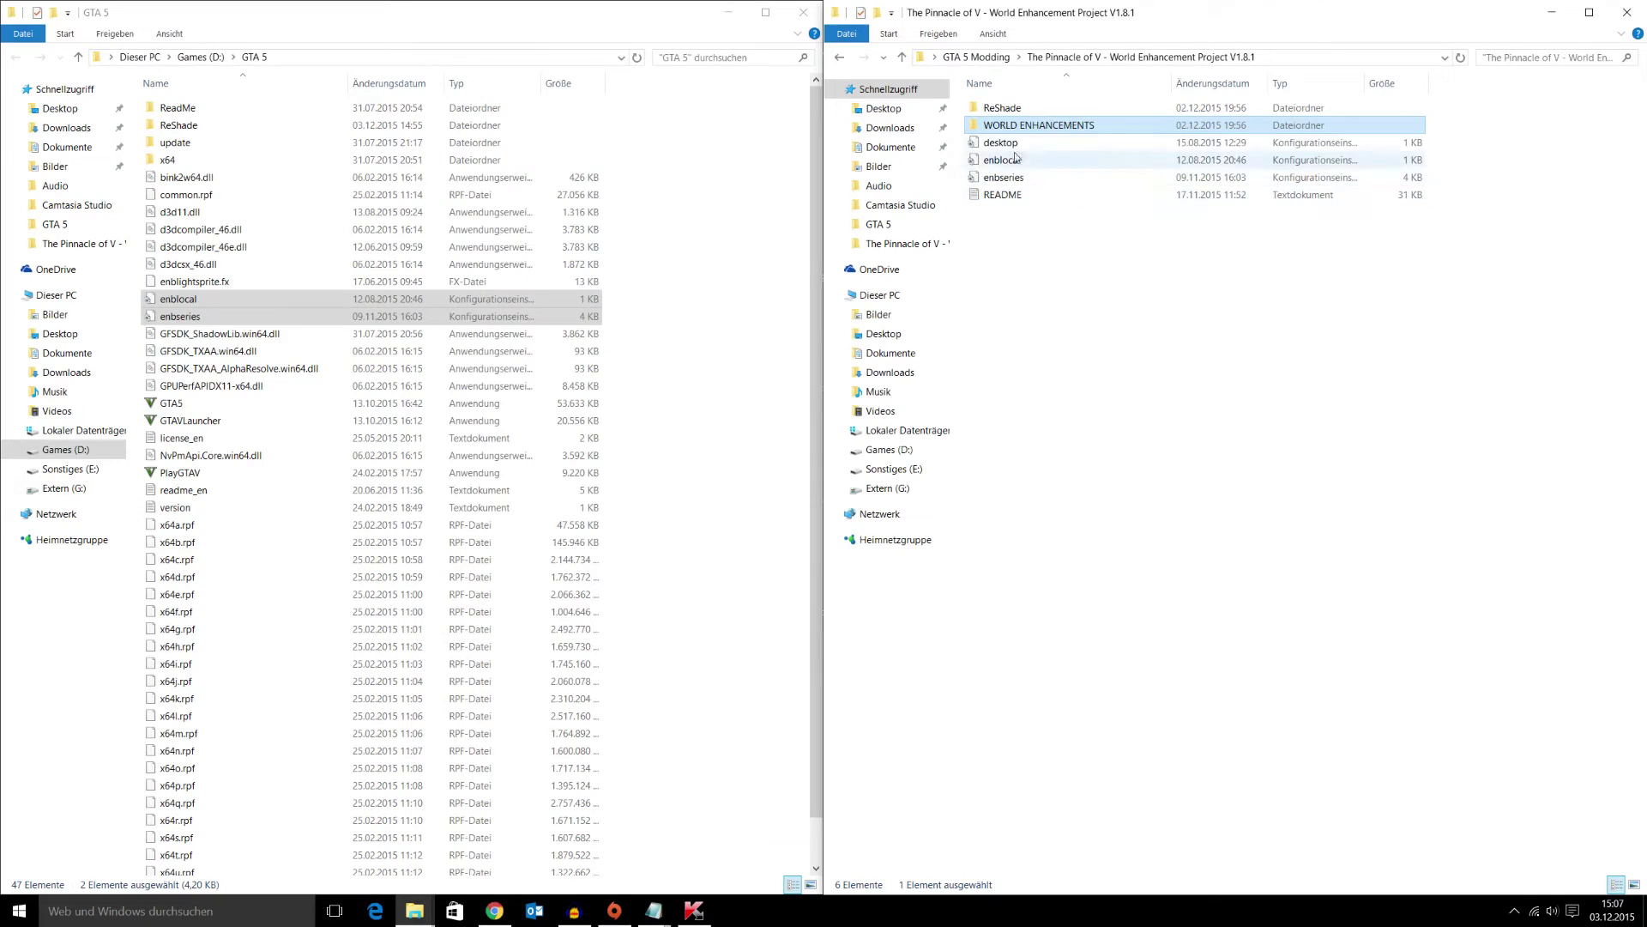
# Step: Inspect the ReShade folder inside The Pinnacle of V download, go back, and copy that folder to the clipboard
pyautogui.doubleClick(1022, 109)
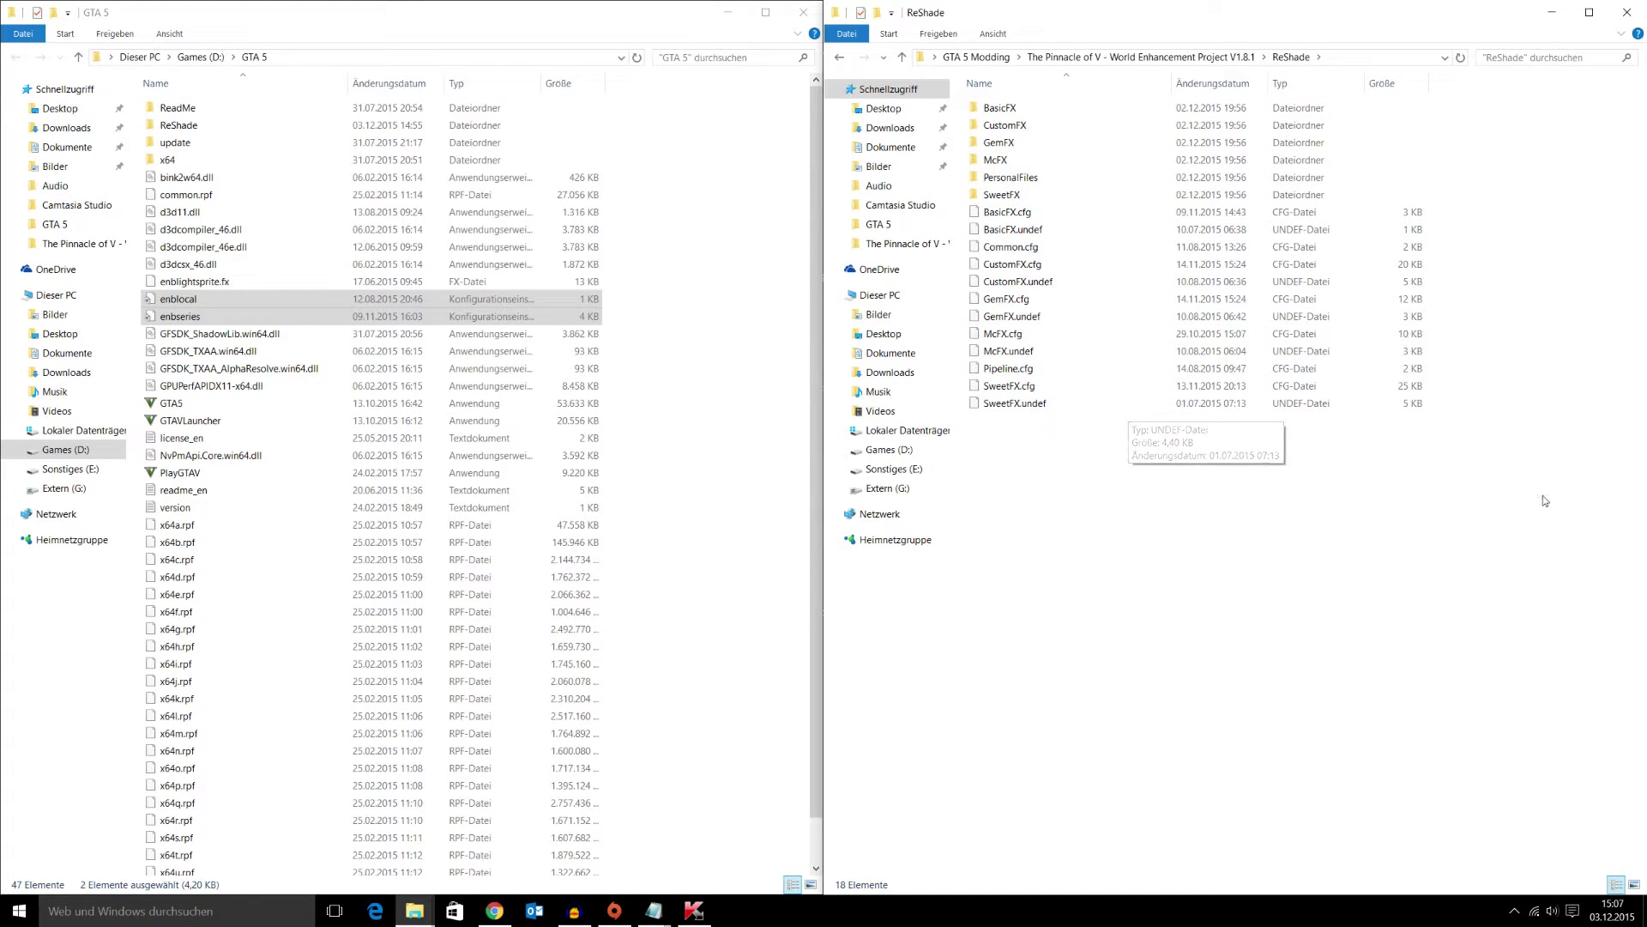
pyautogui.click(844, 59)
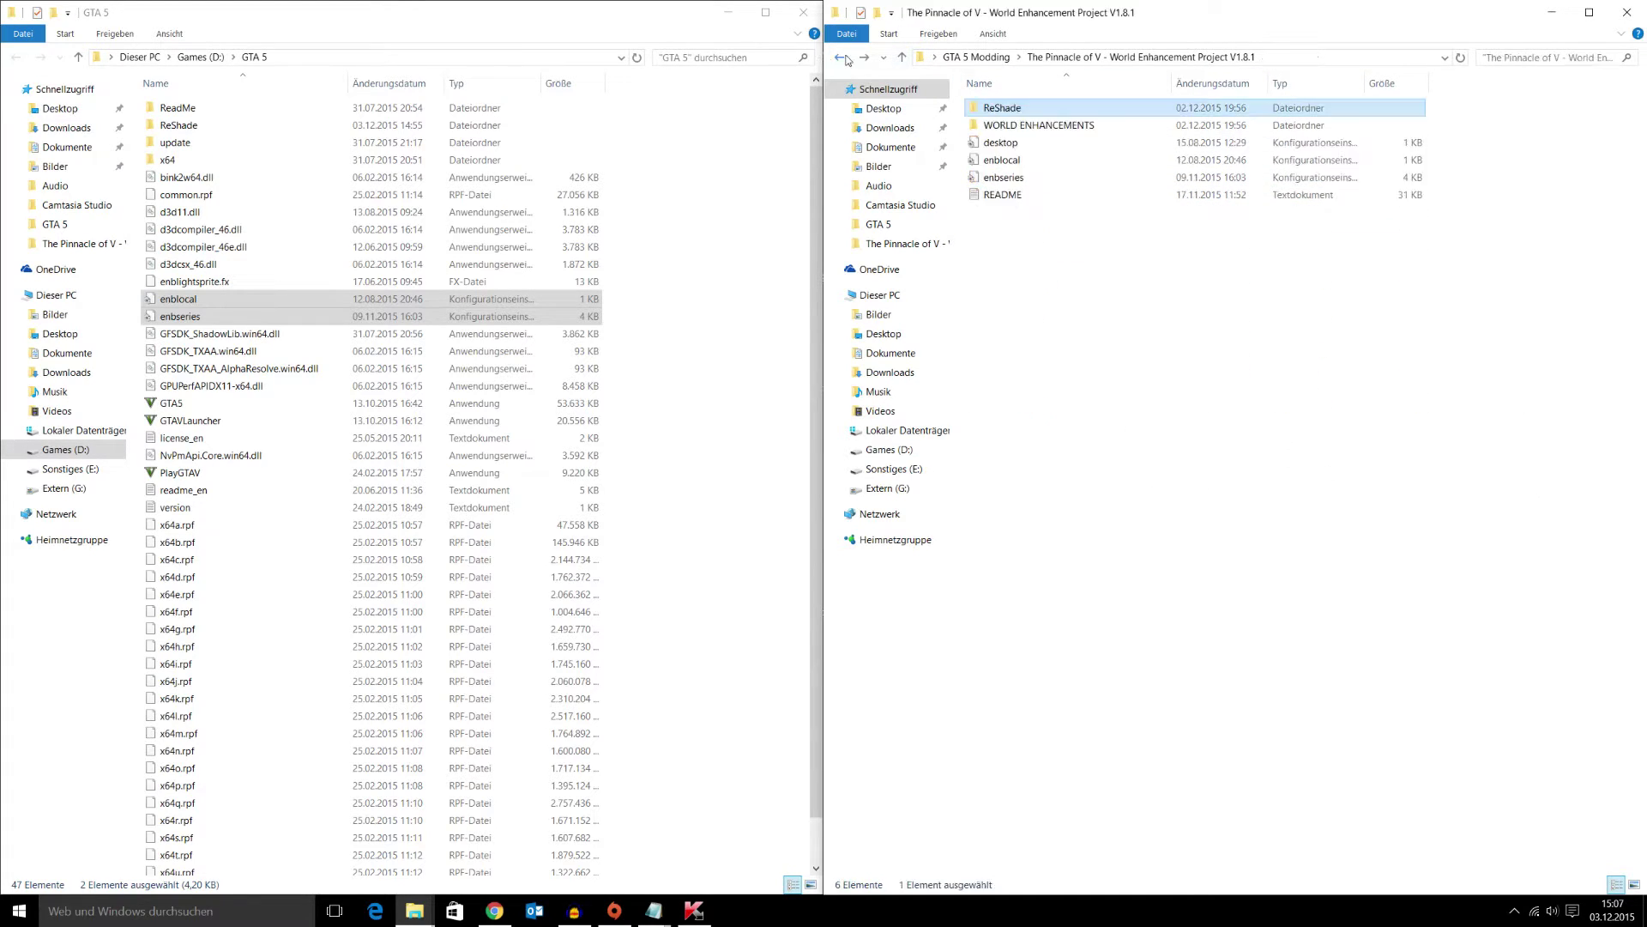
pyautogui.rightClick(1043, 112)
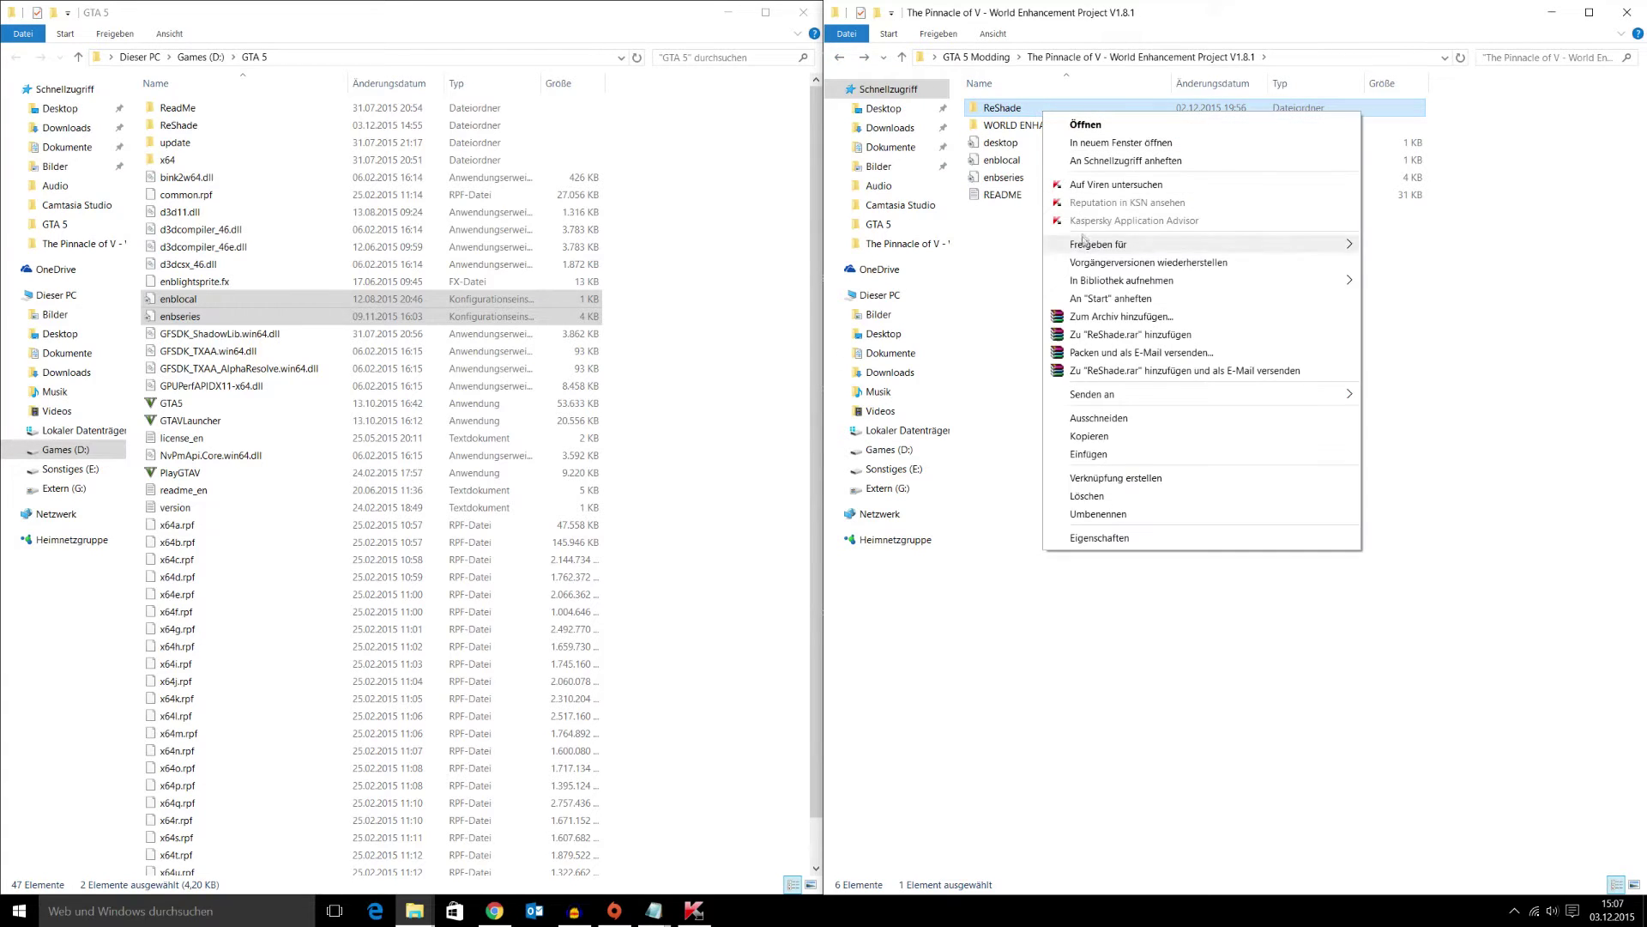
pyautogui.click(1138, 439)
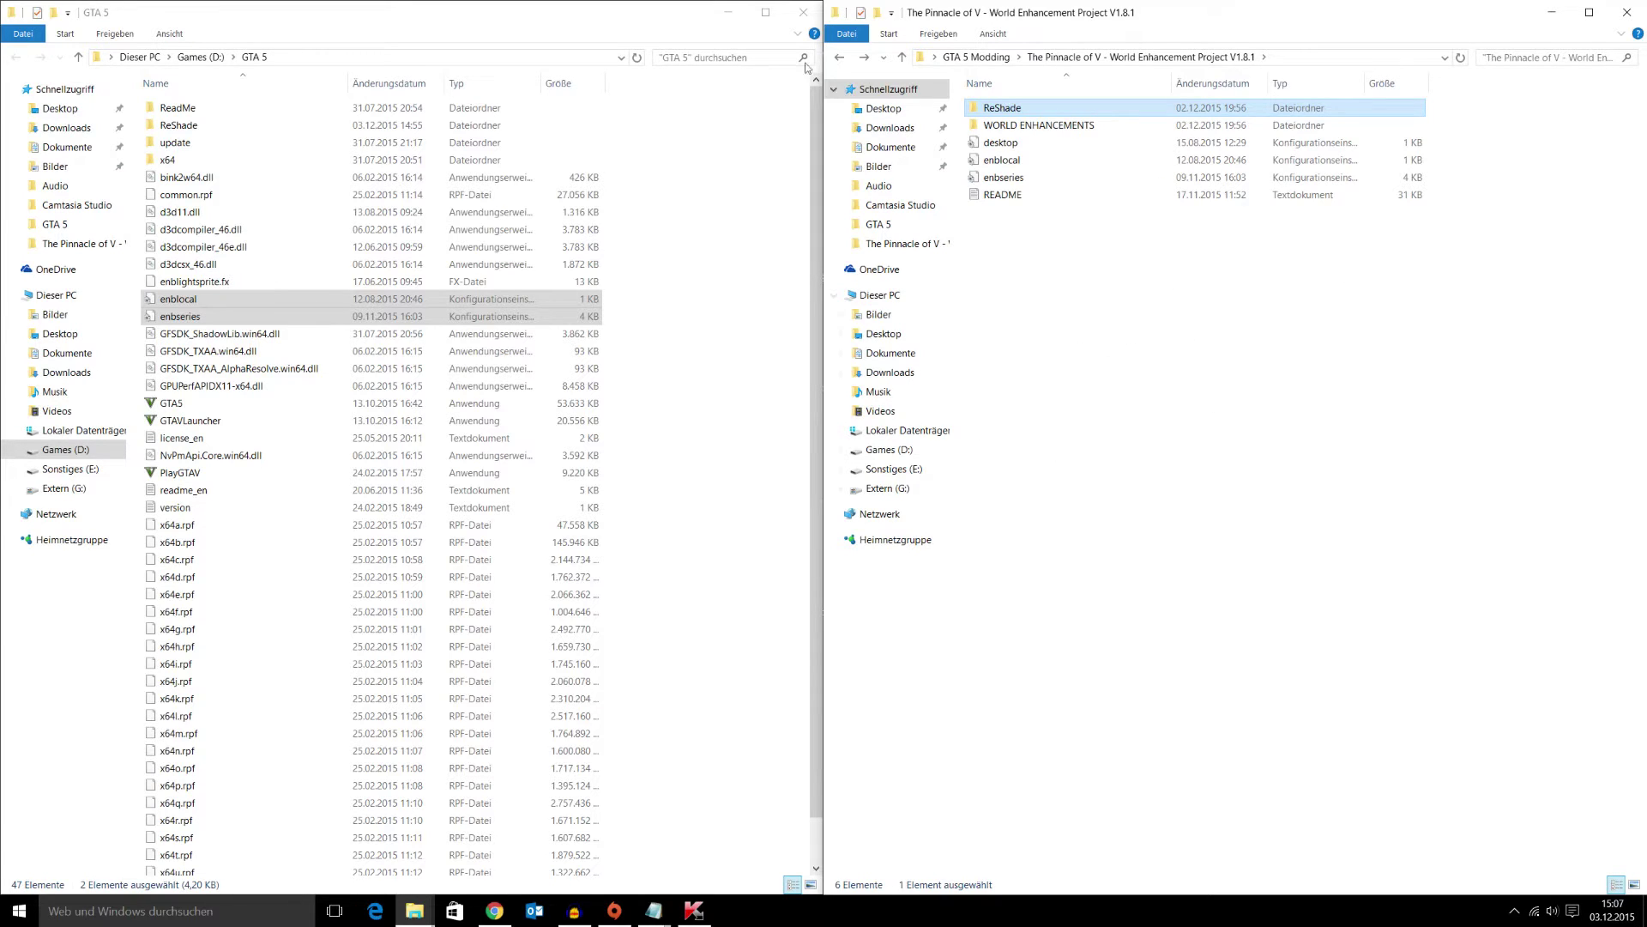
# Step: Copy the ReShade folder, ReShade.fx, ReShade32.dll and ReShade64.dll from ReShade Framework 1.1.0 into the GTA 5 folder, replacing existing files
pyautogui.click(902, 57)
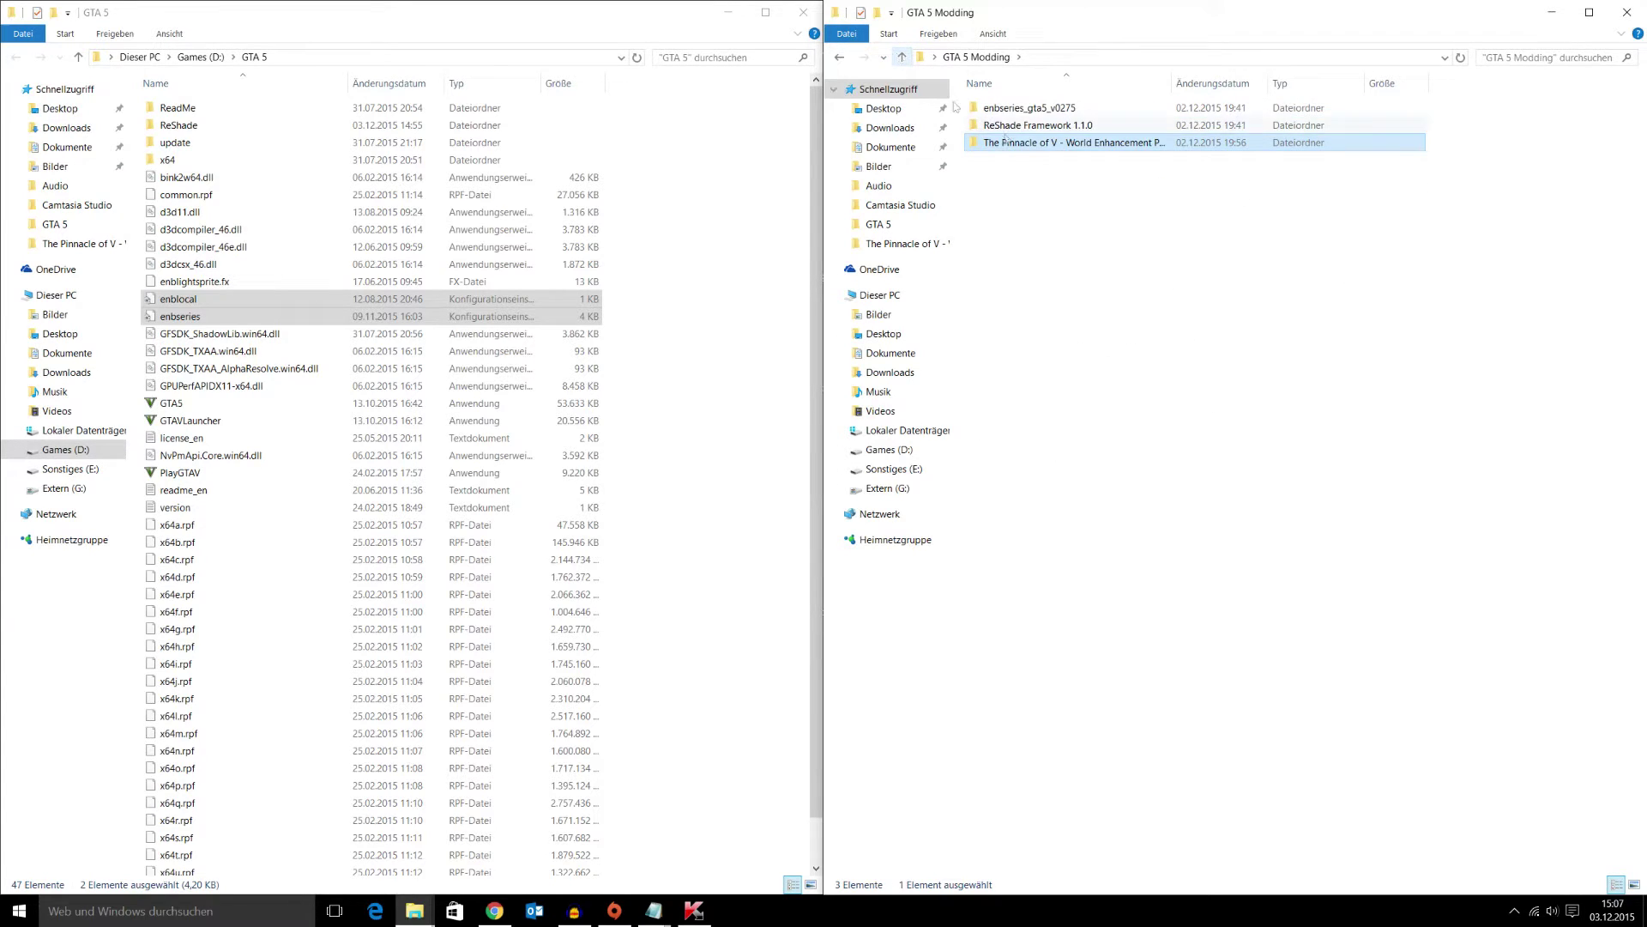
pyautogui.doubleClick(1035, 126)
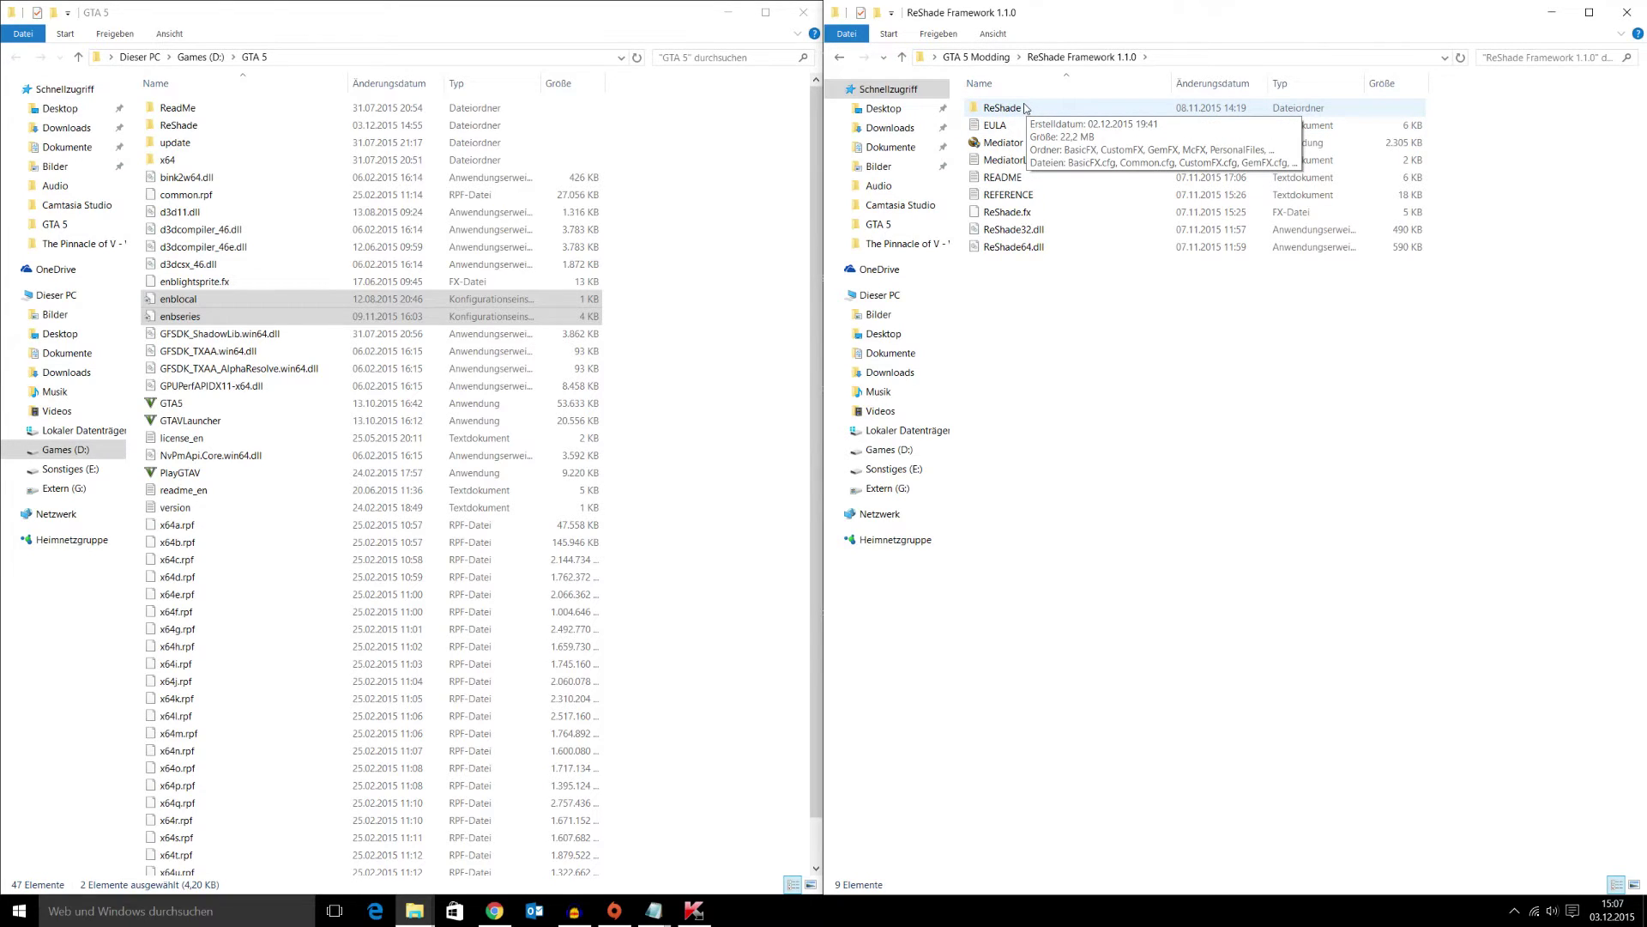
pyautogui.click(1021, 107)
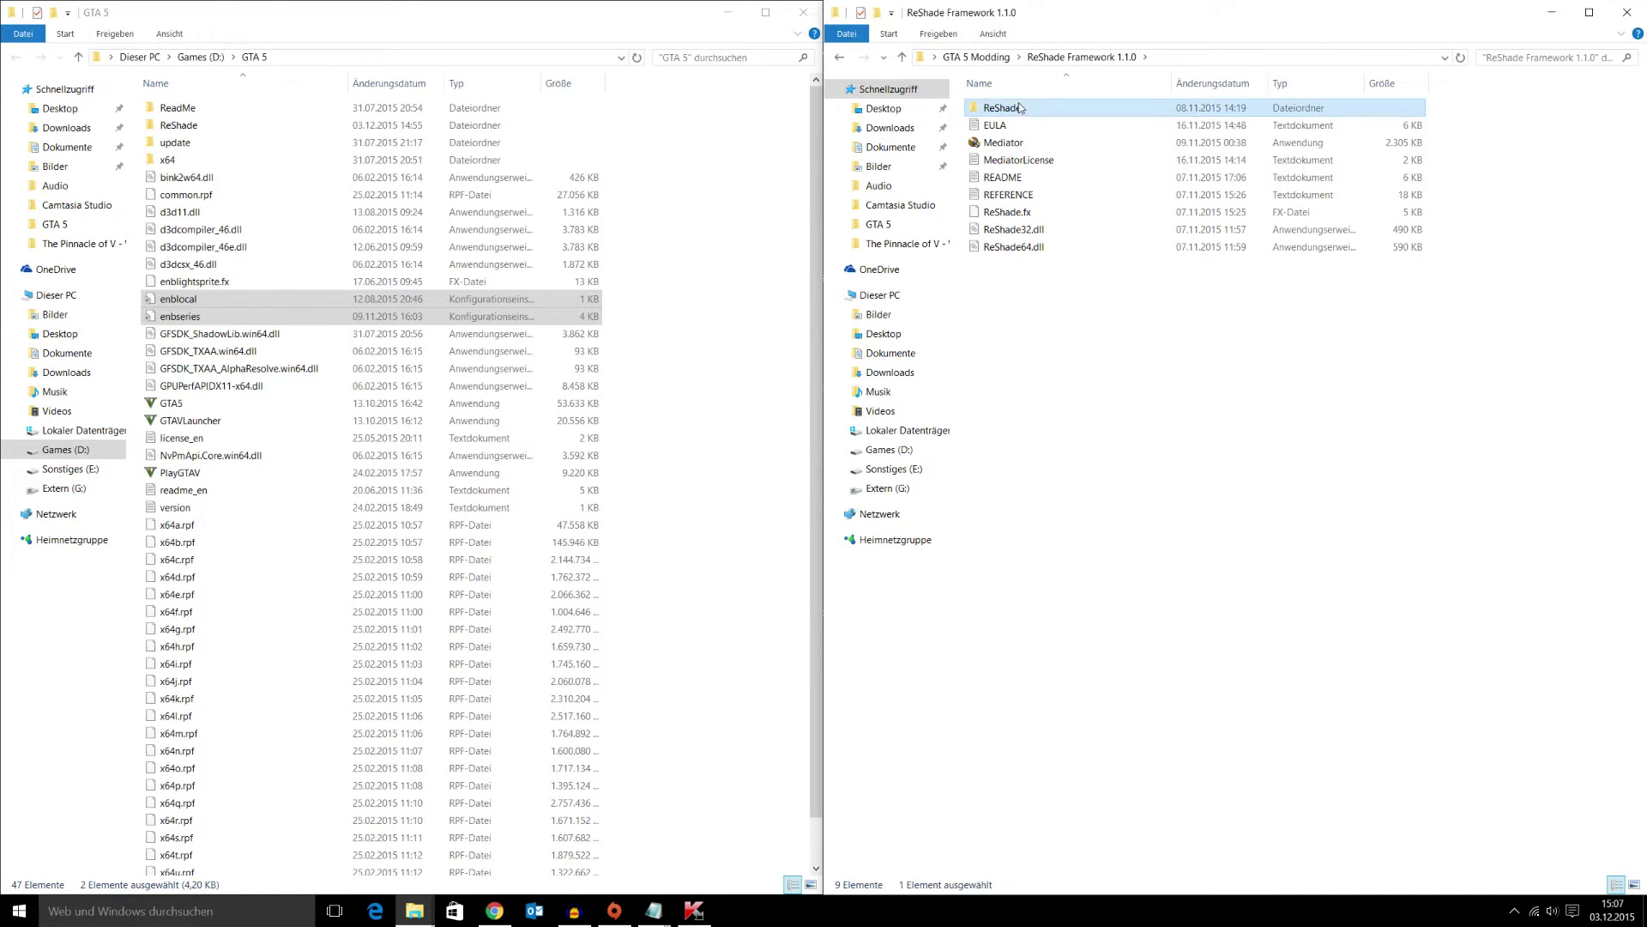
pyautogui.keyDown('ctrl'); pyautogui.click(1037, 248); pyautogui.keyUp('ctrl')
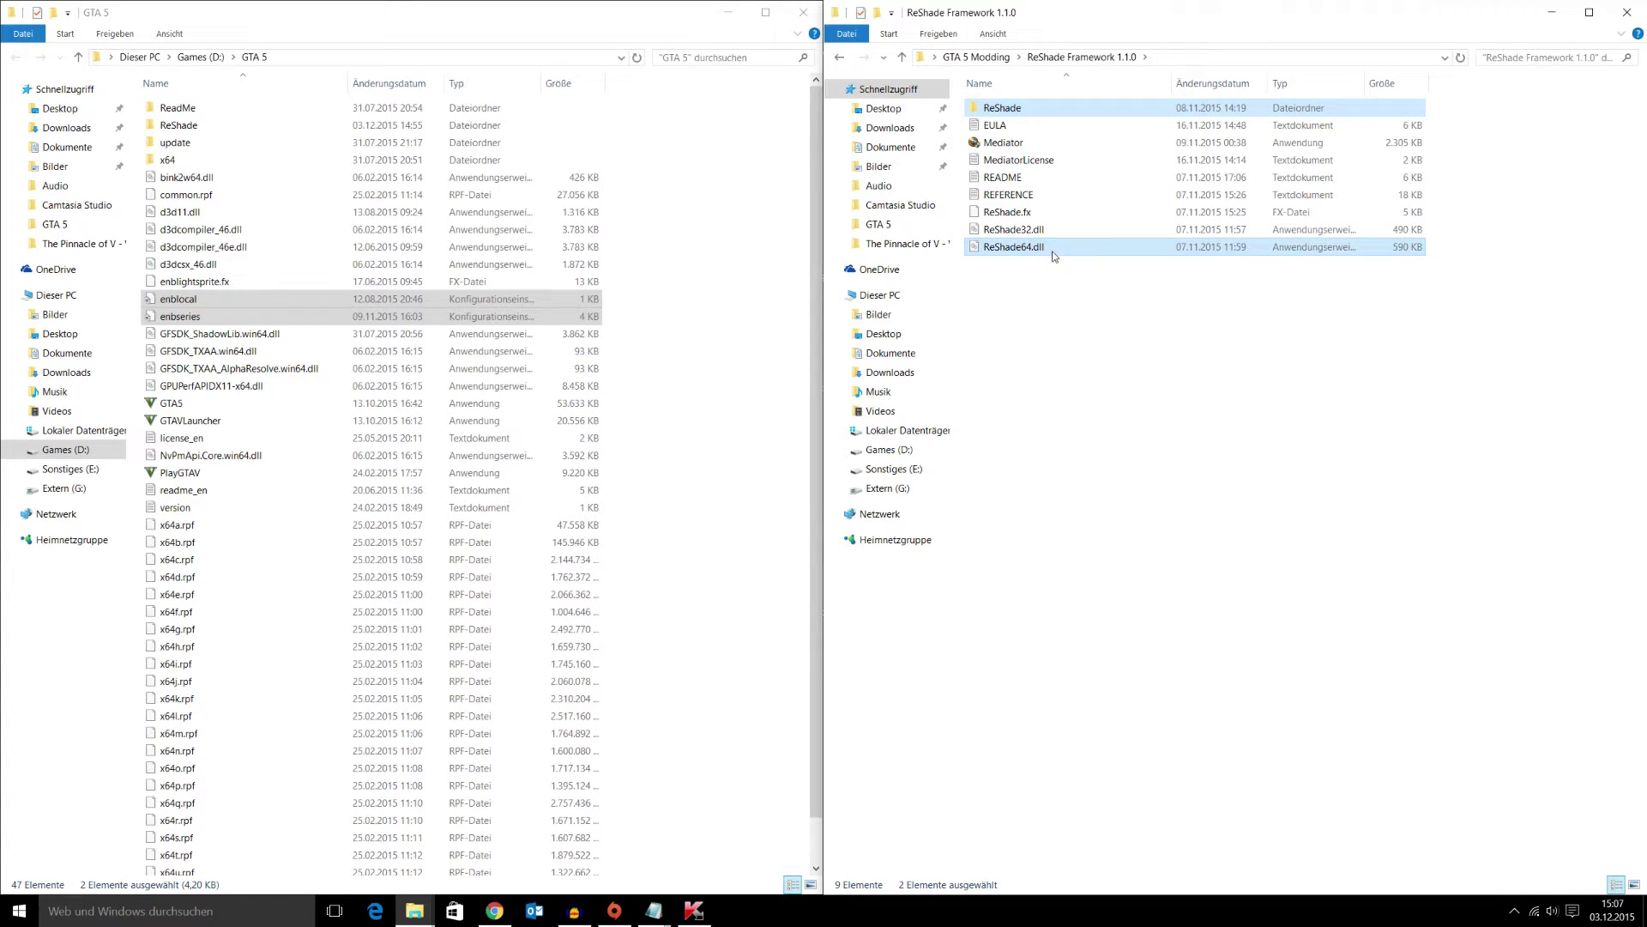
pyautogui.keyDown('ctrl'); pyautogui.click(1021, 230); pyautogui.keyUp('ctrl')
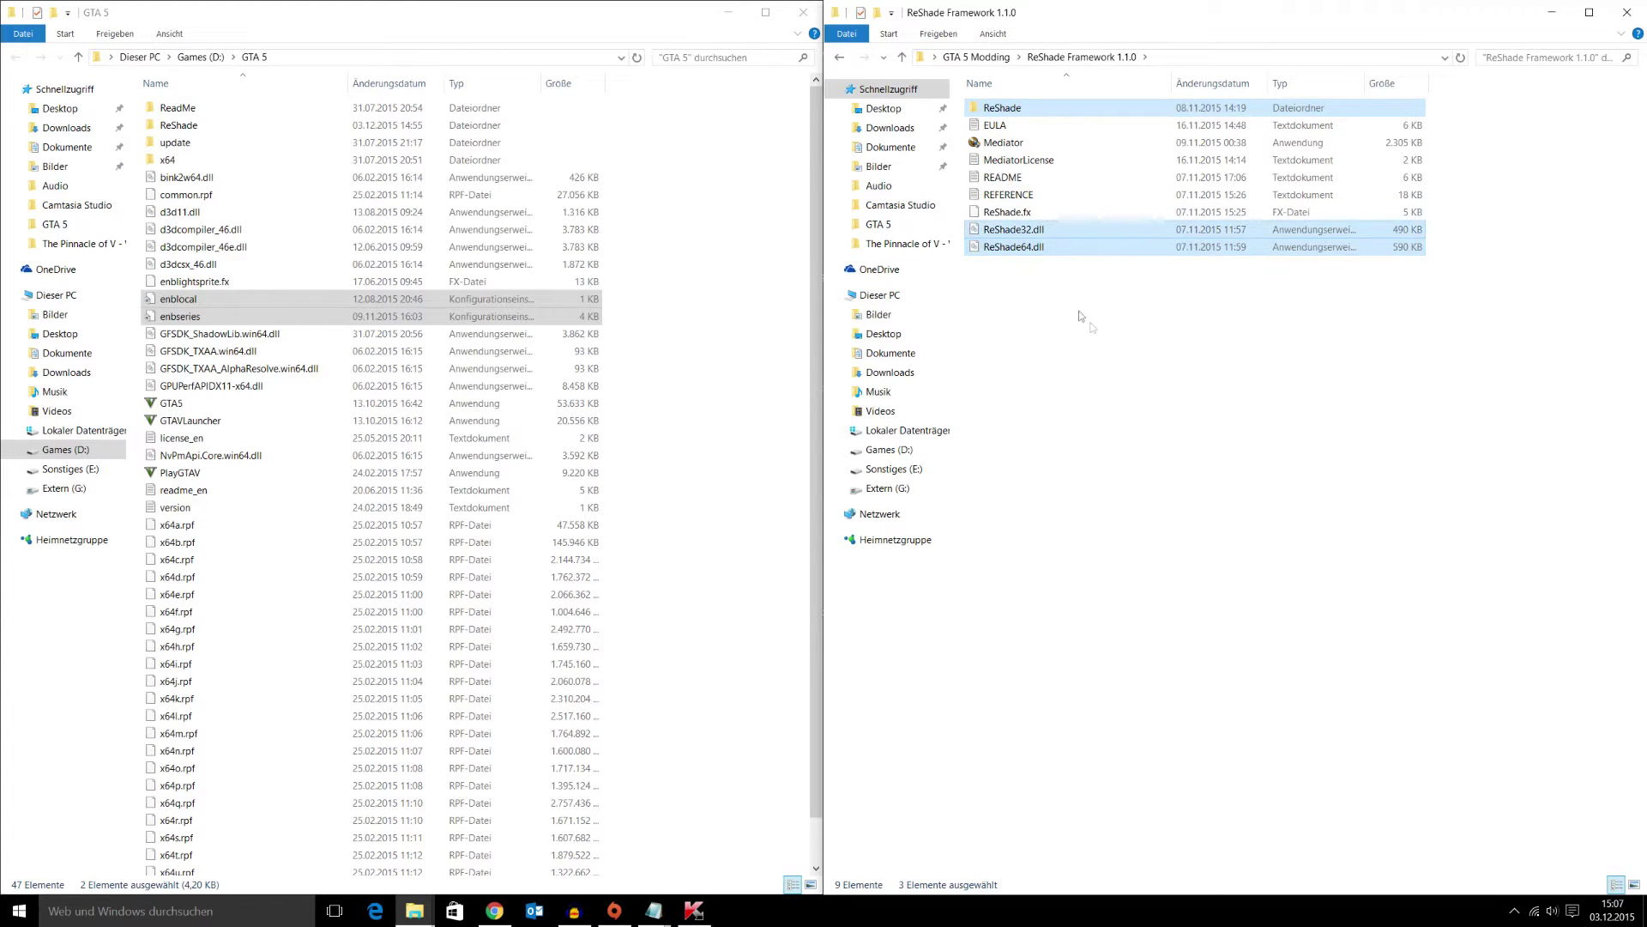
pyautogui.keyDown('ctrl'); pyautogui.click(1026, 214); pyautogui.keyUp('ctrl')
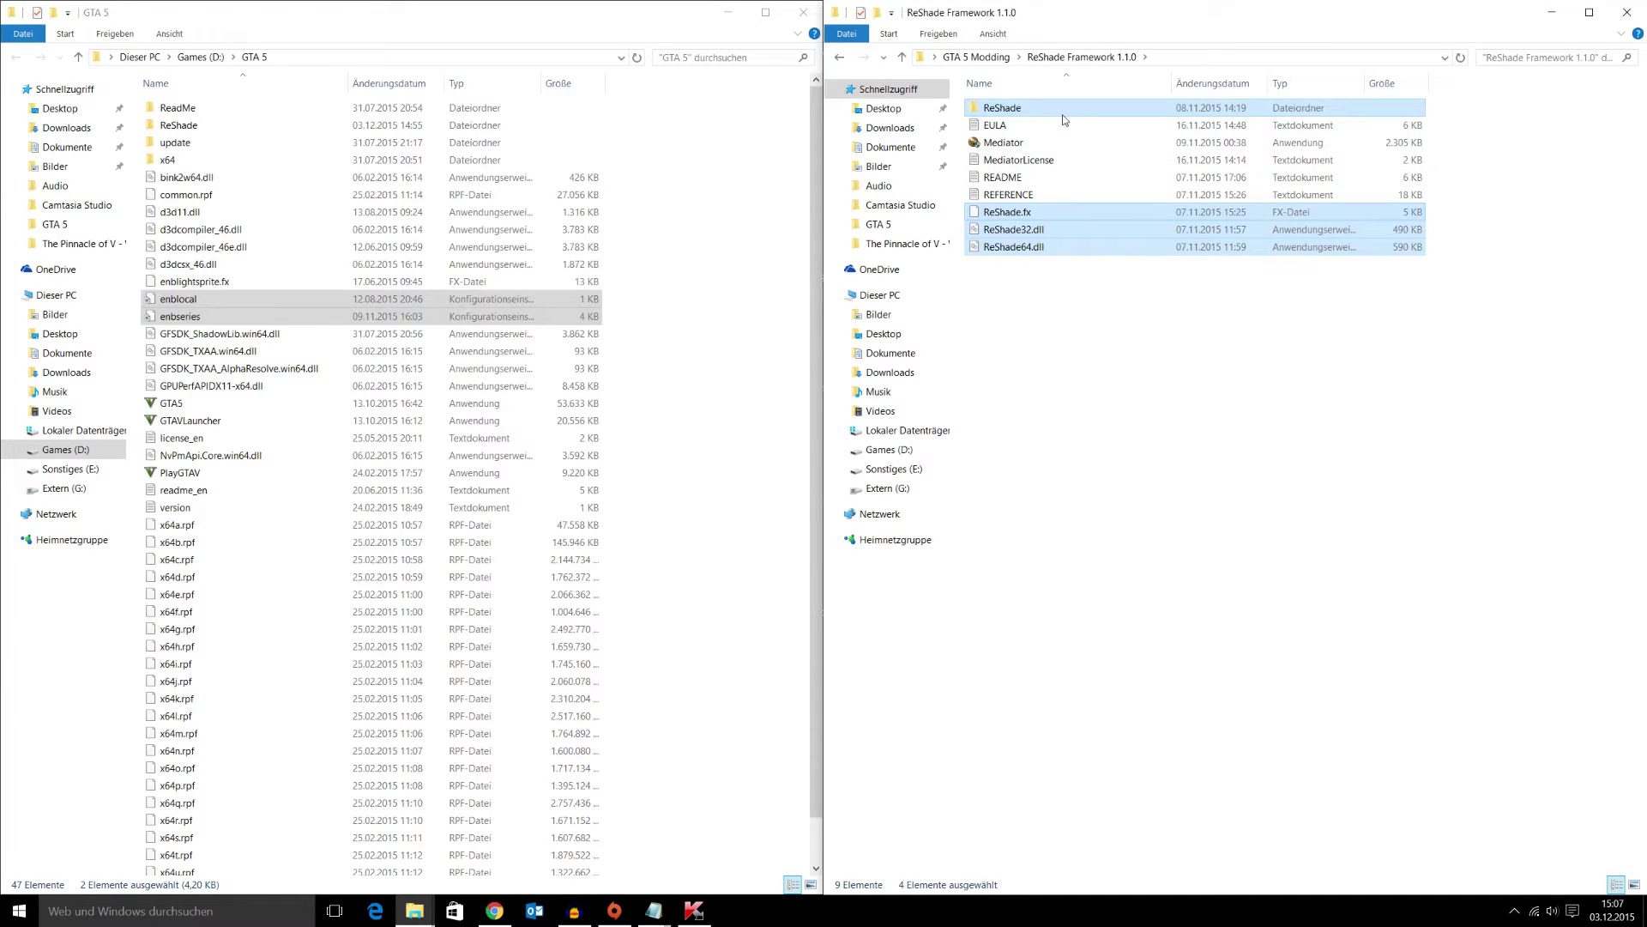
pyautogui.moveTo(1063, 107); pyautogui.dragTo(383, 390)
pyautogui.click(413, 433)
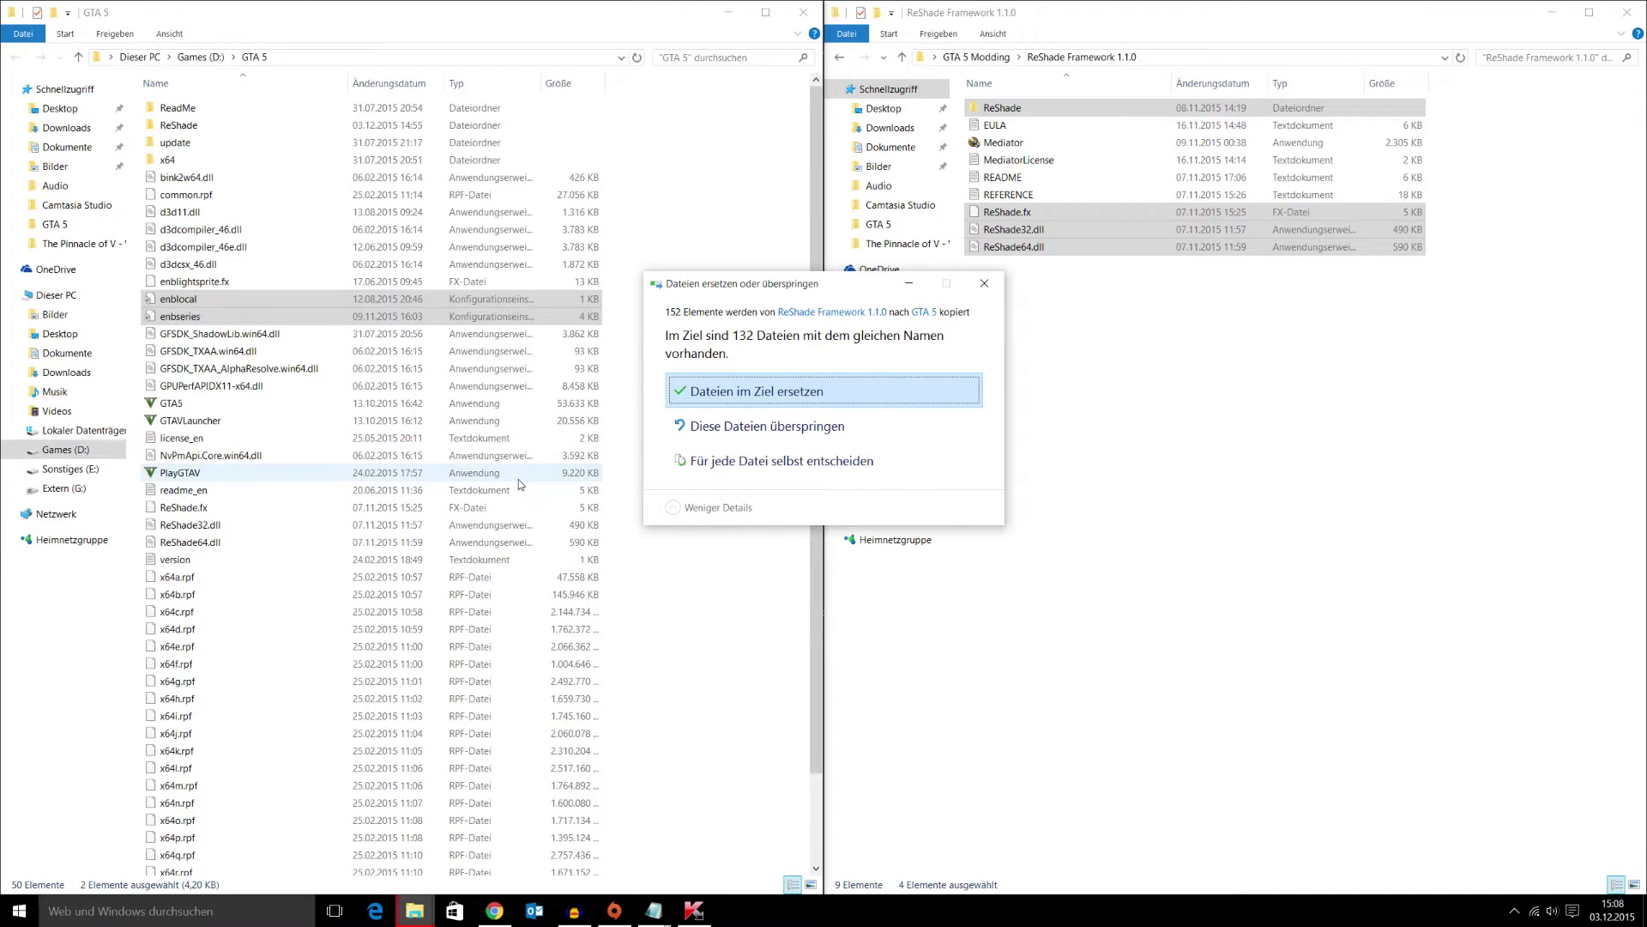
pyautogui.click(748, 400)
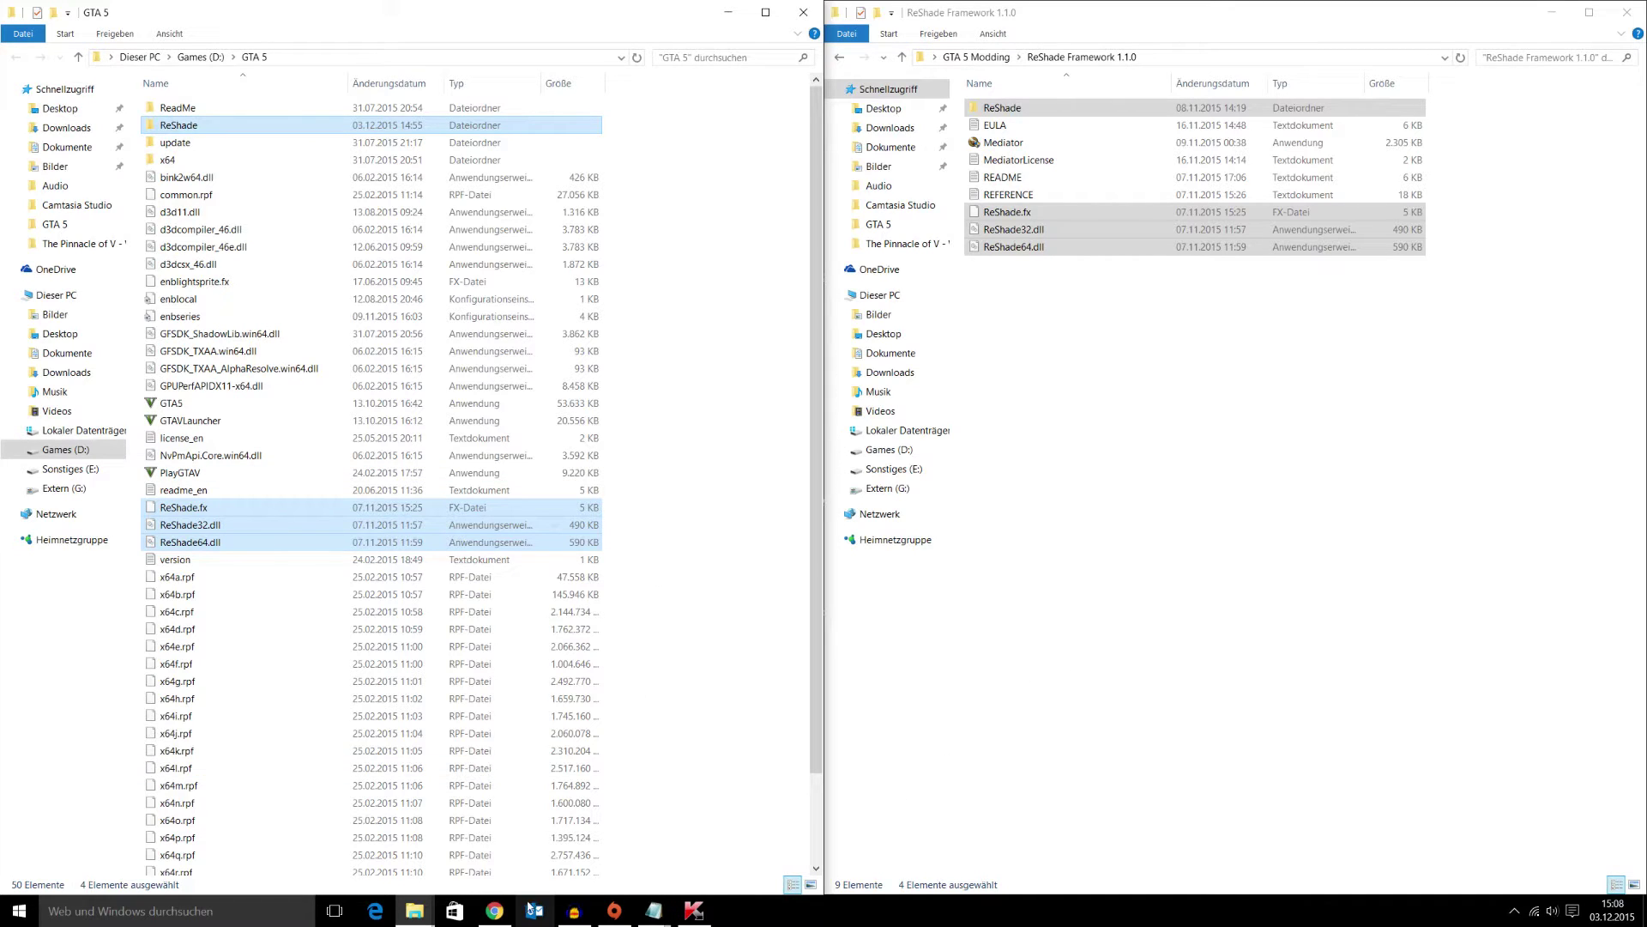
# Step: Check the Notepad installation steps again for the ENB instructions, and minimize the document
pyautogui.click(641, 917)
pyautogui.click(567, 845)
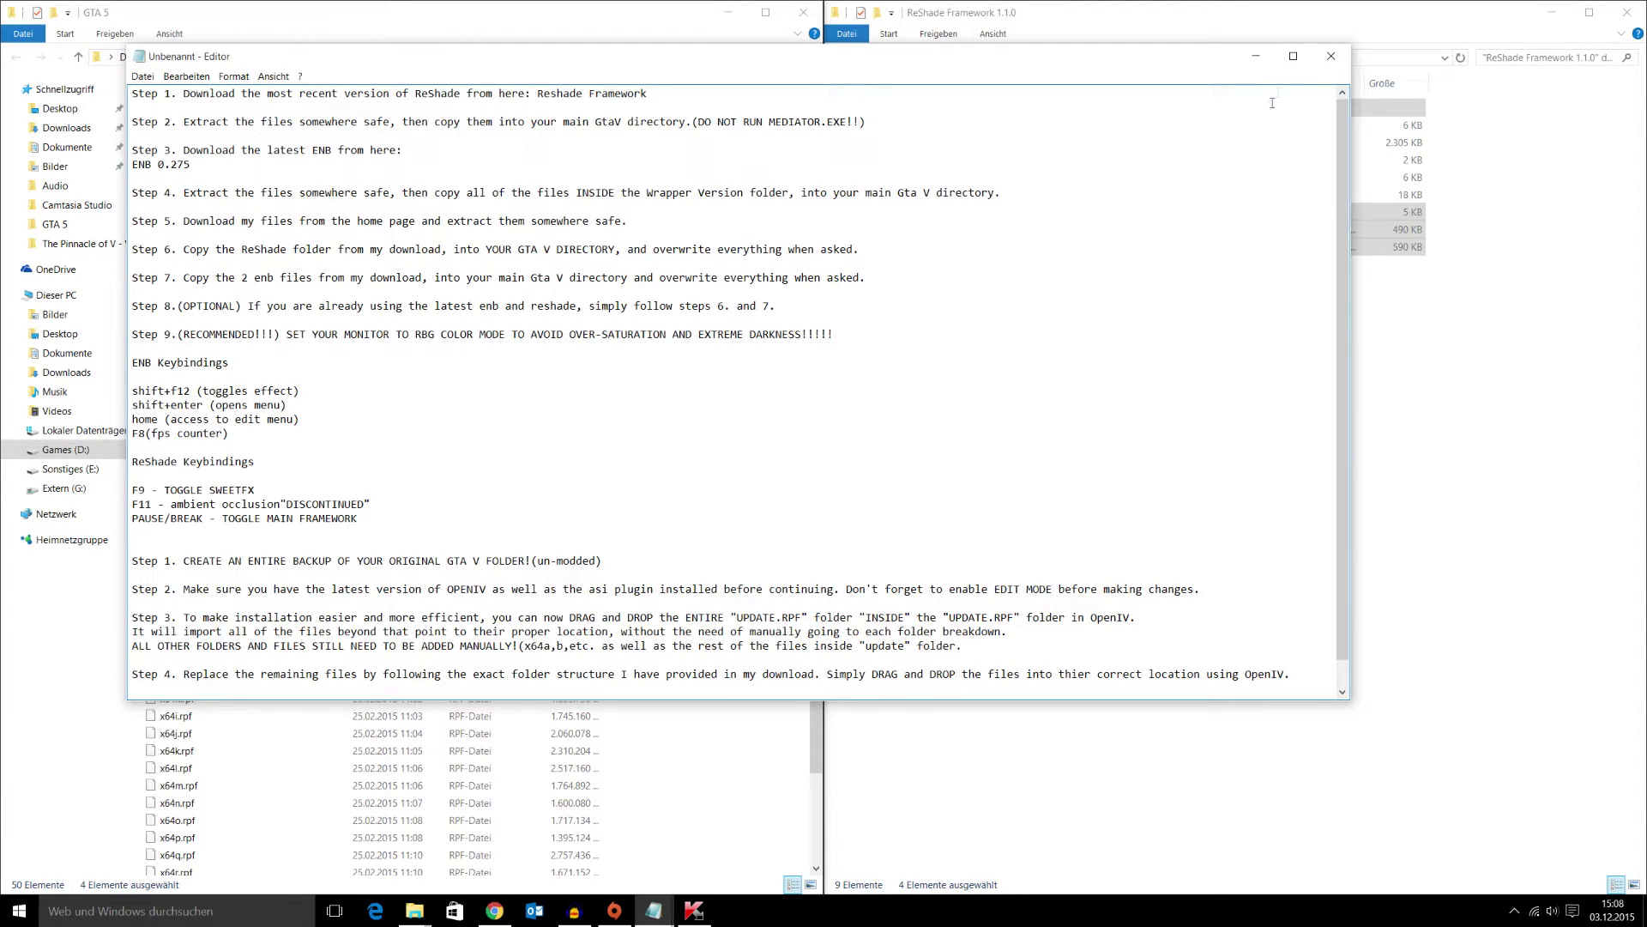
pyautogui.click(1268, 63)
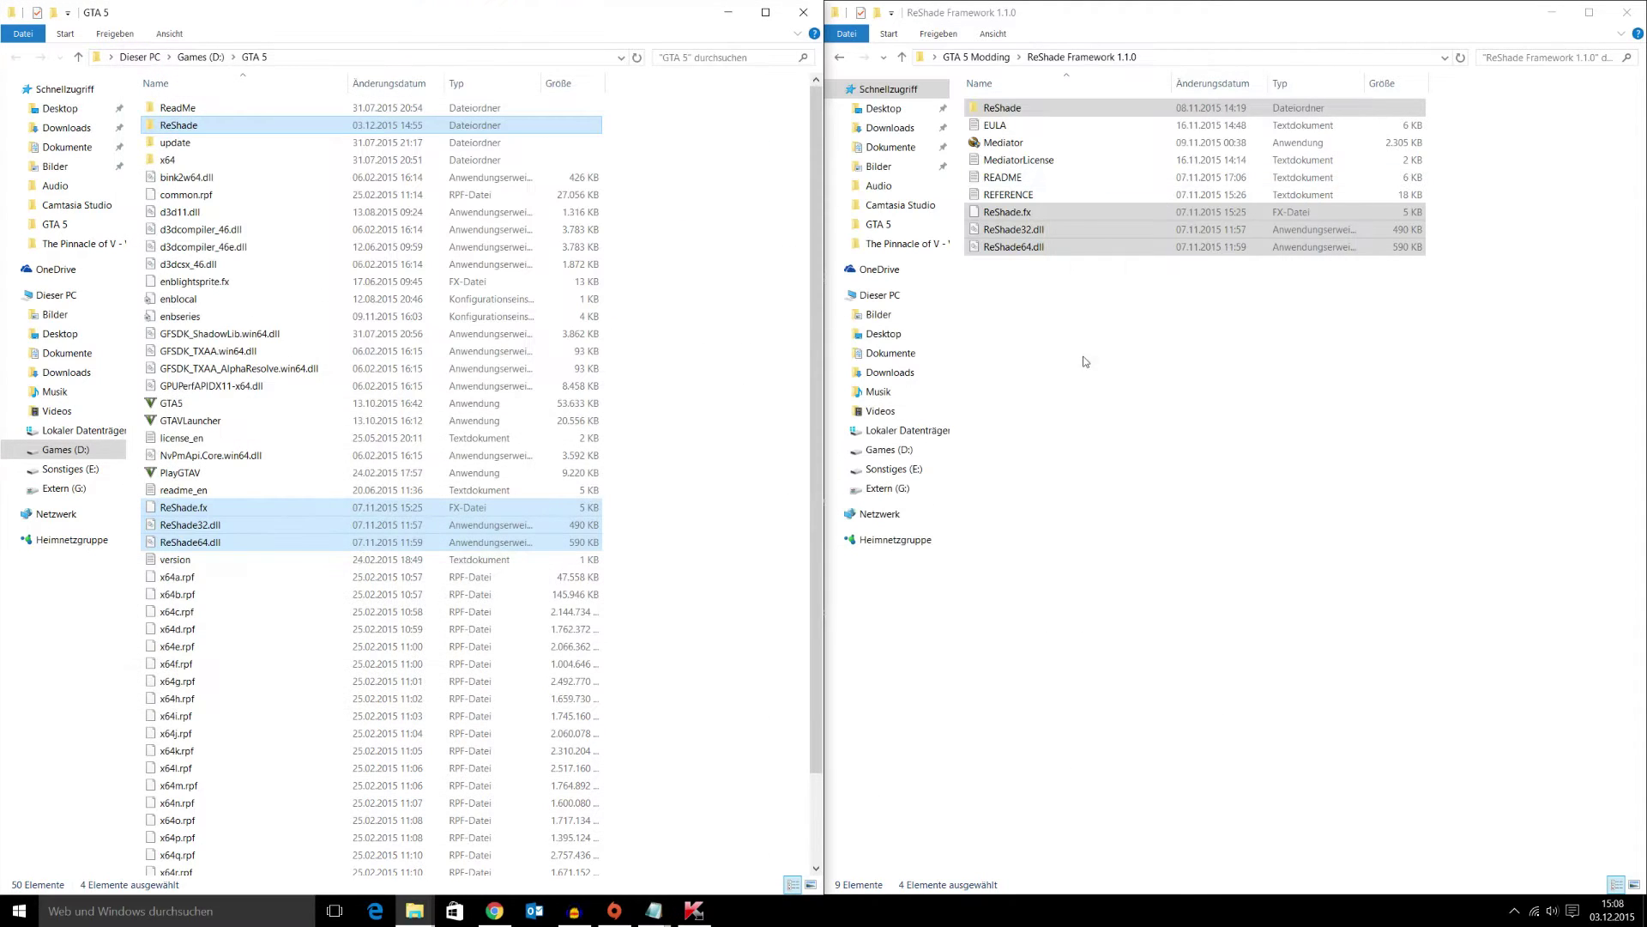
# Step: Copy all files from the WrapperVersion folder of enbseries_gta5_v0275 into the GTA 5 folder, replacing existing files
pyautogui.click(905, 59)
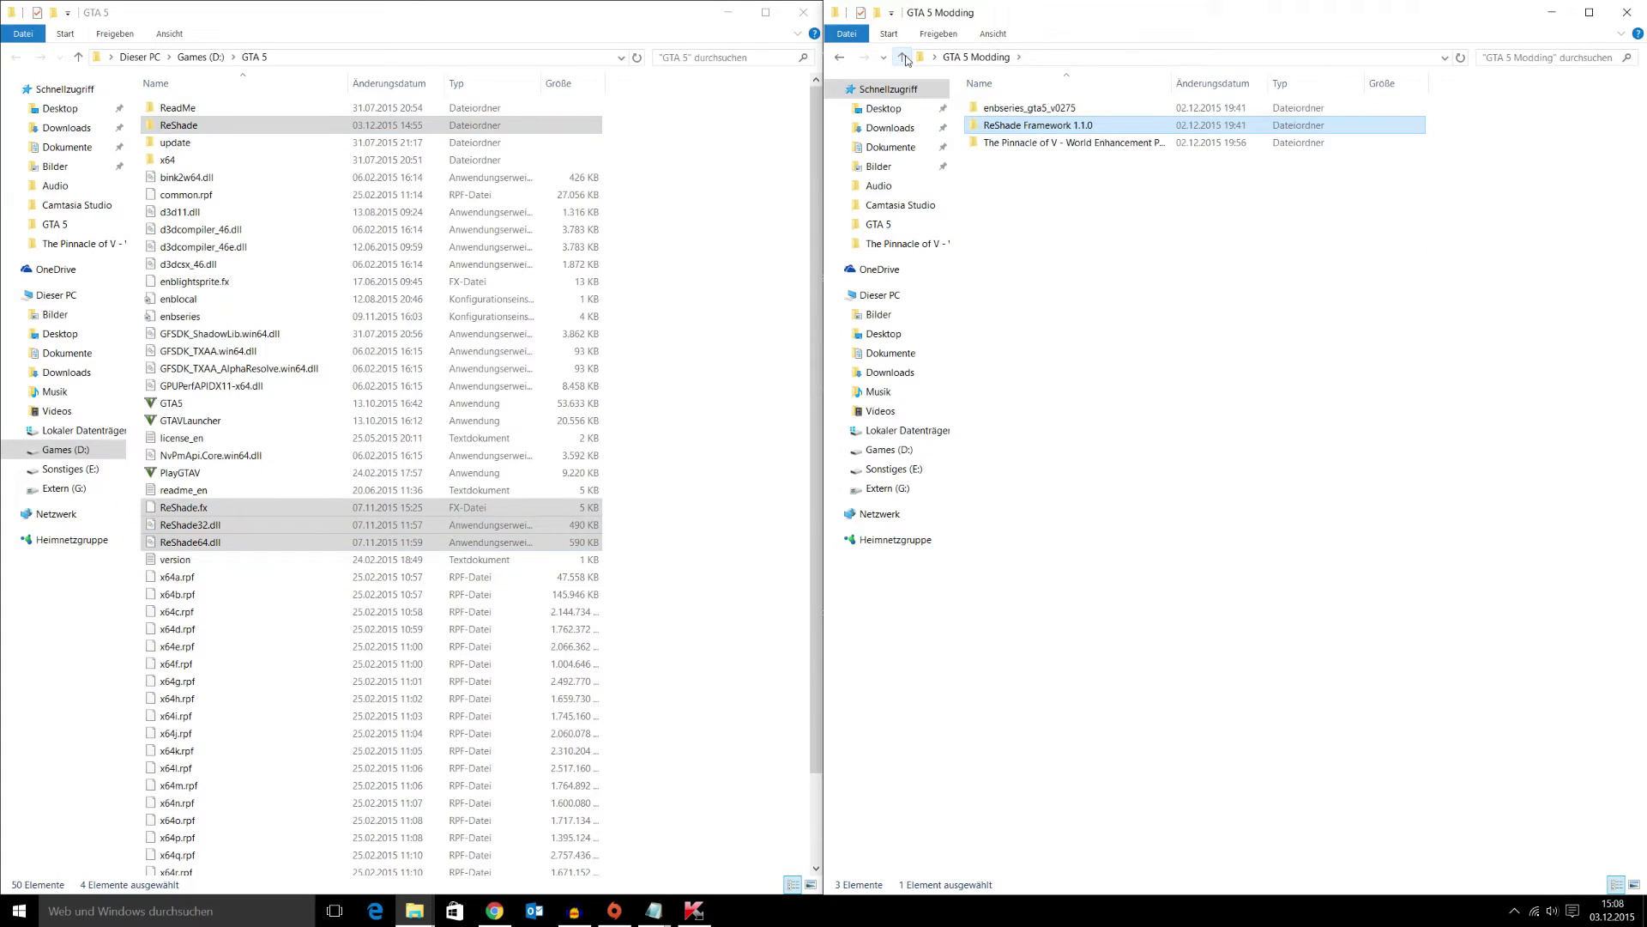
pyautogui.click(1048, 111)
pyautogui.doubleClick(1049, 117)
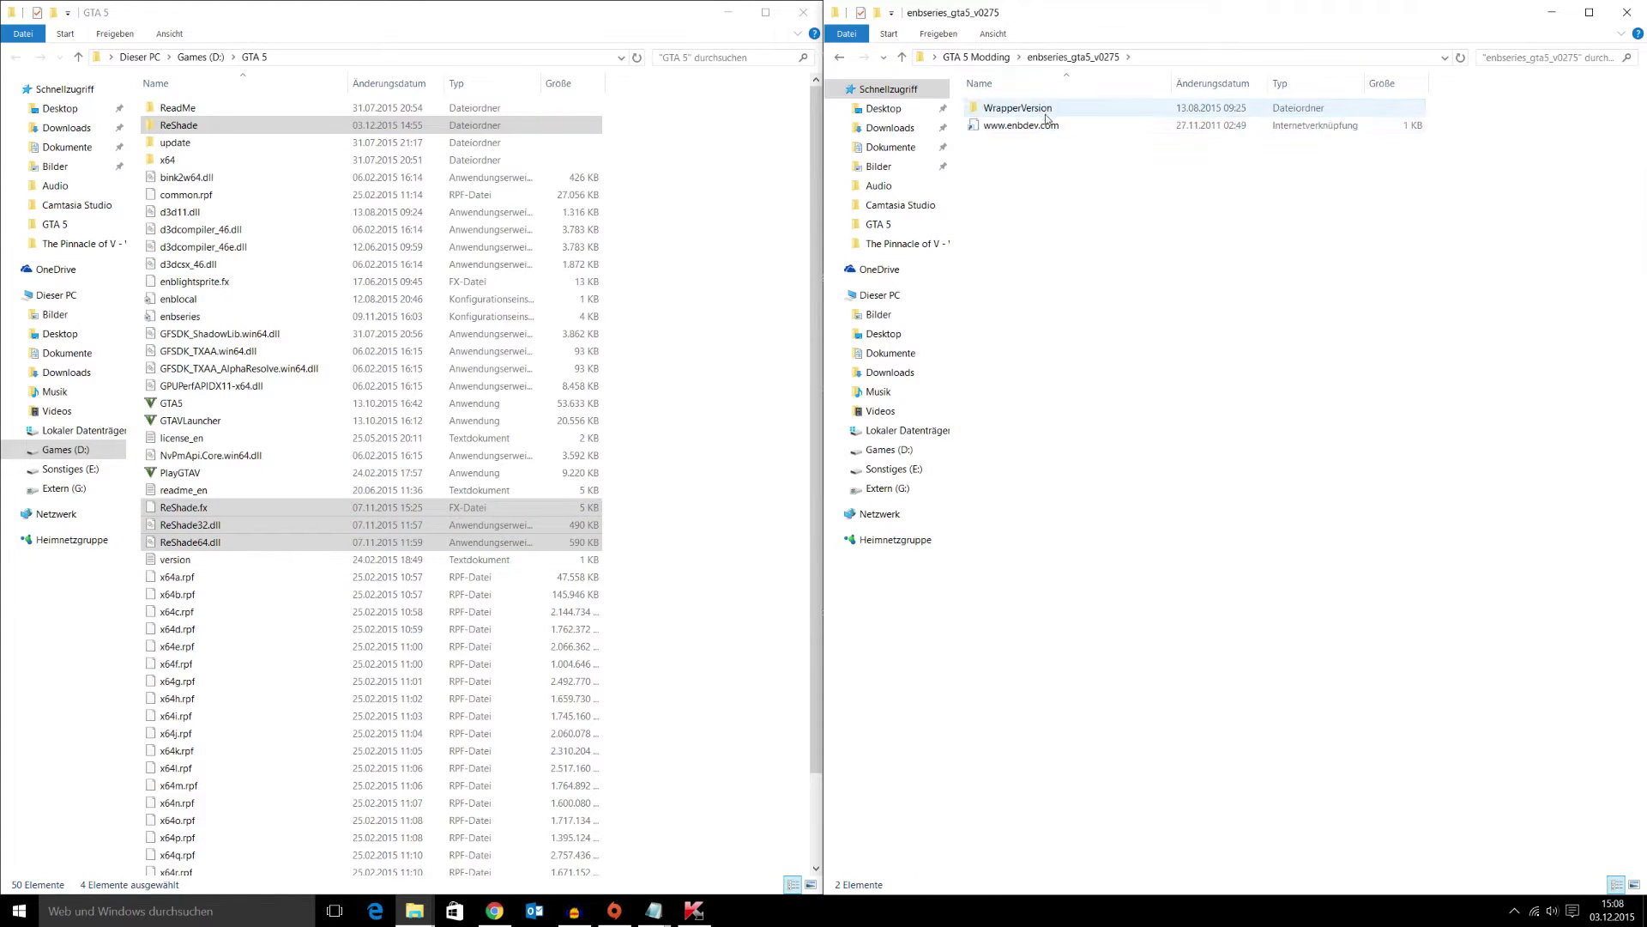
pyautogui.doubleClick(1030, 114)
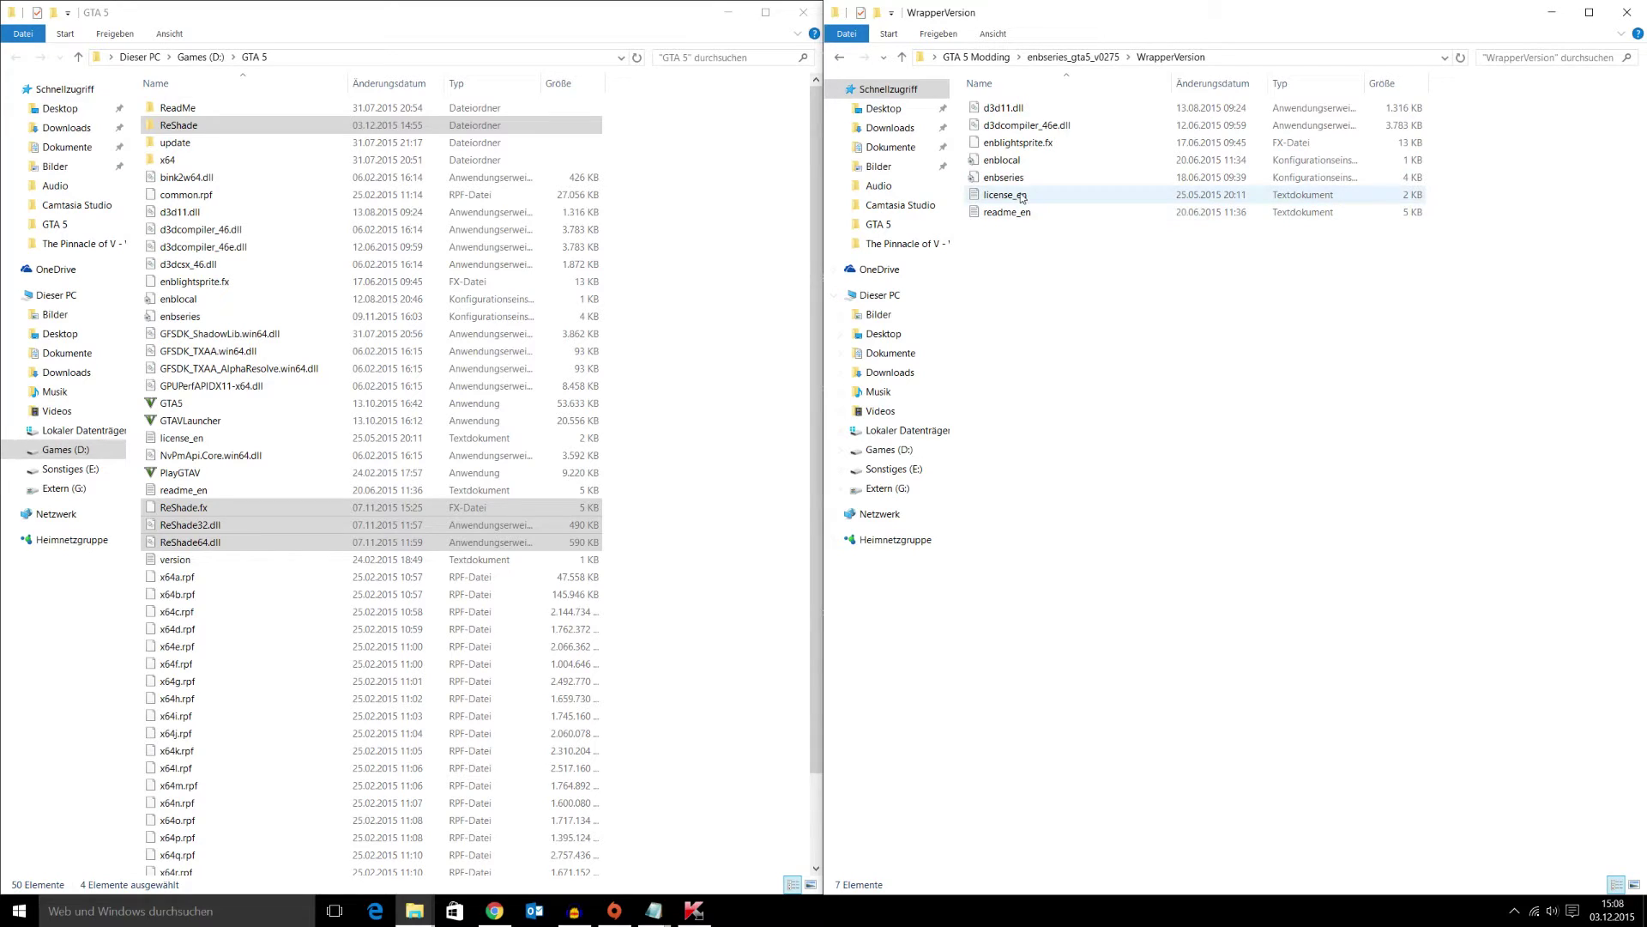
pyautogui.moveTo(1417, 305); pyautogui.dragTo(962, 96)
pyautogui.moveTo(984, 160); pyautogui.dragTo(431, 350)
pyautogui.click(490, 386)
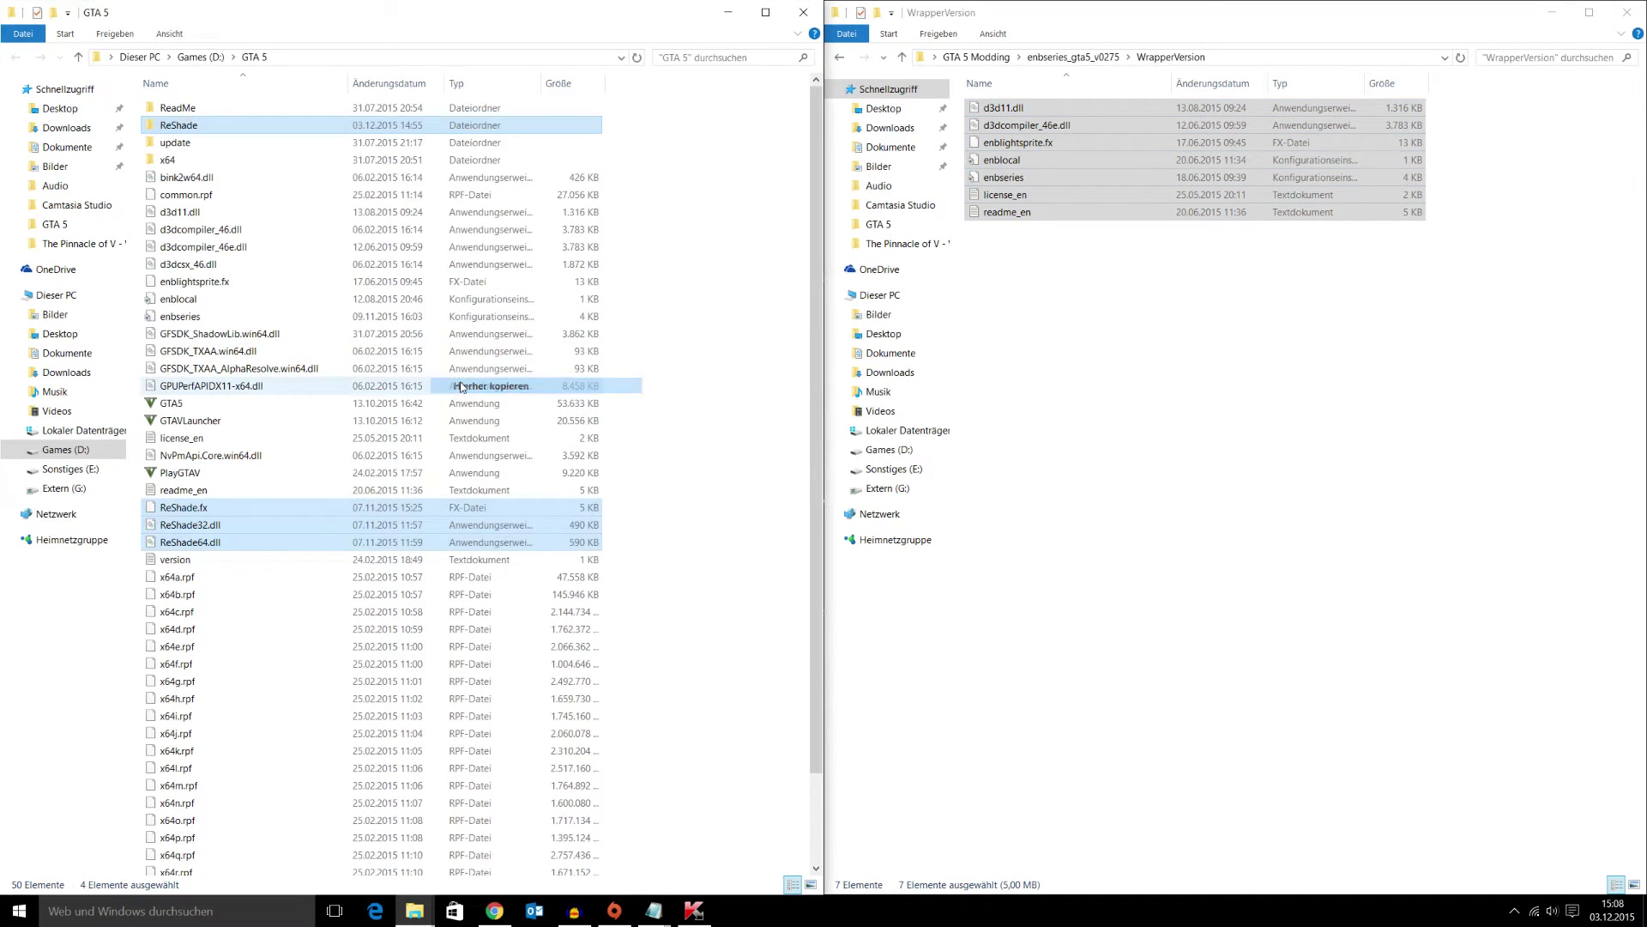
pyautogui.click(756, 390)
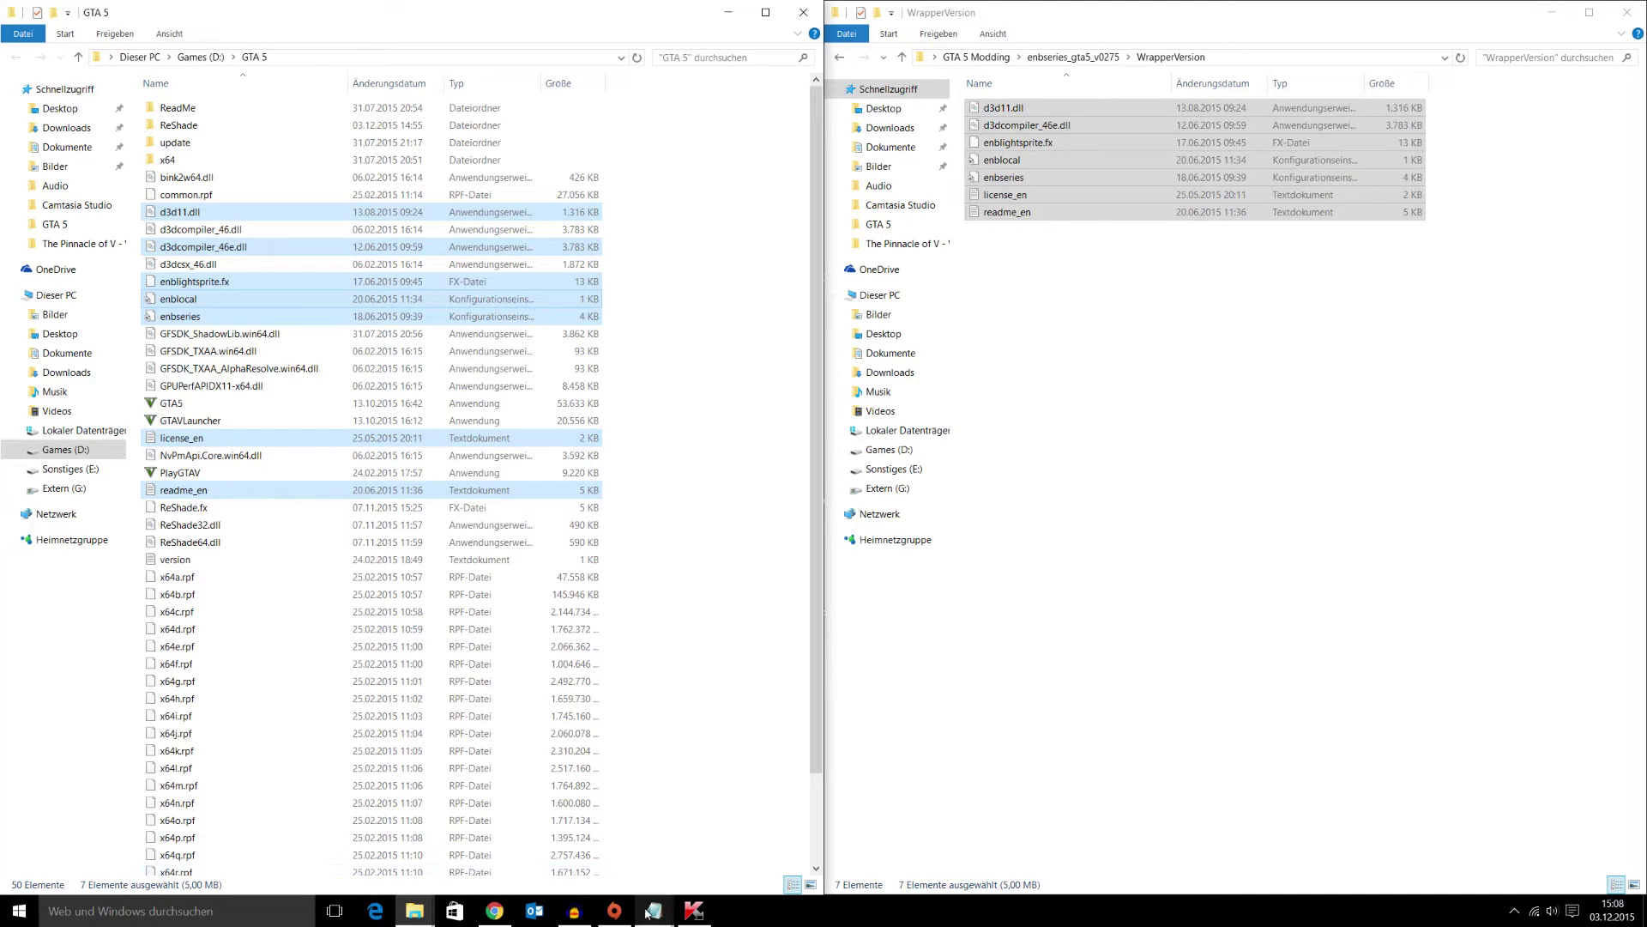
# Step: Reopen the Notepad installation steps and highlight the Step 5 line about downloading and extracting the mod files
pyautogui.moveTo(647, 915)
pyautogui.click(566, 845)
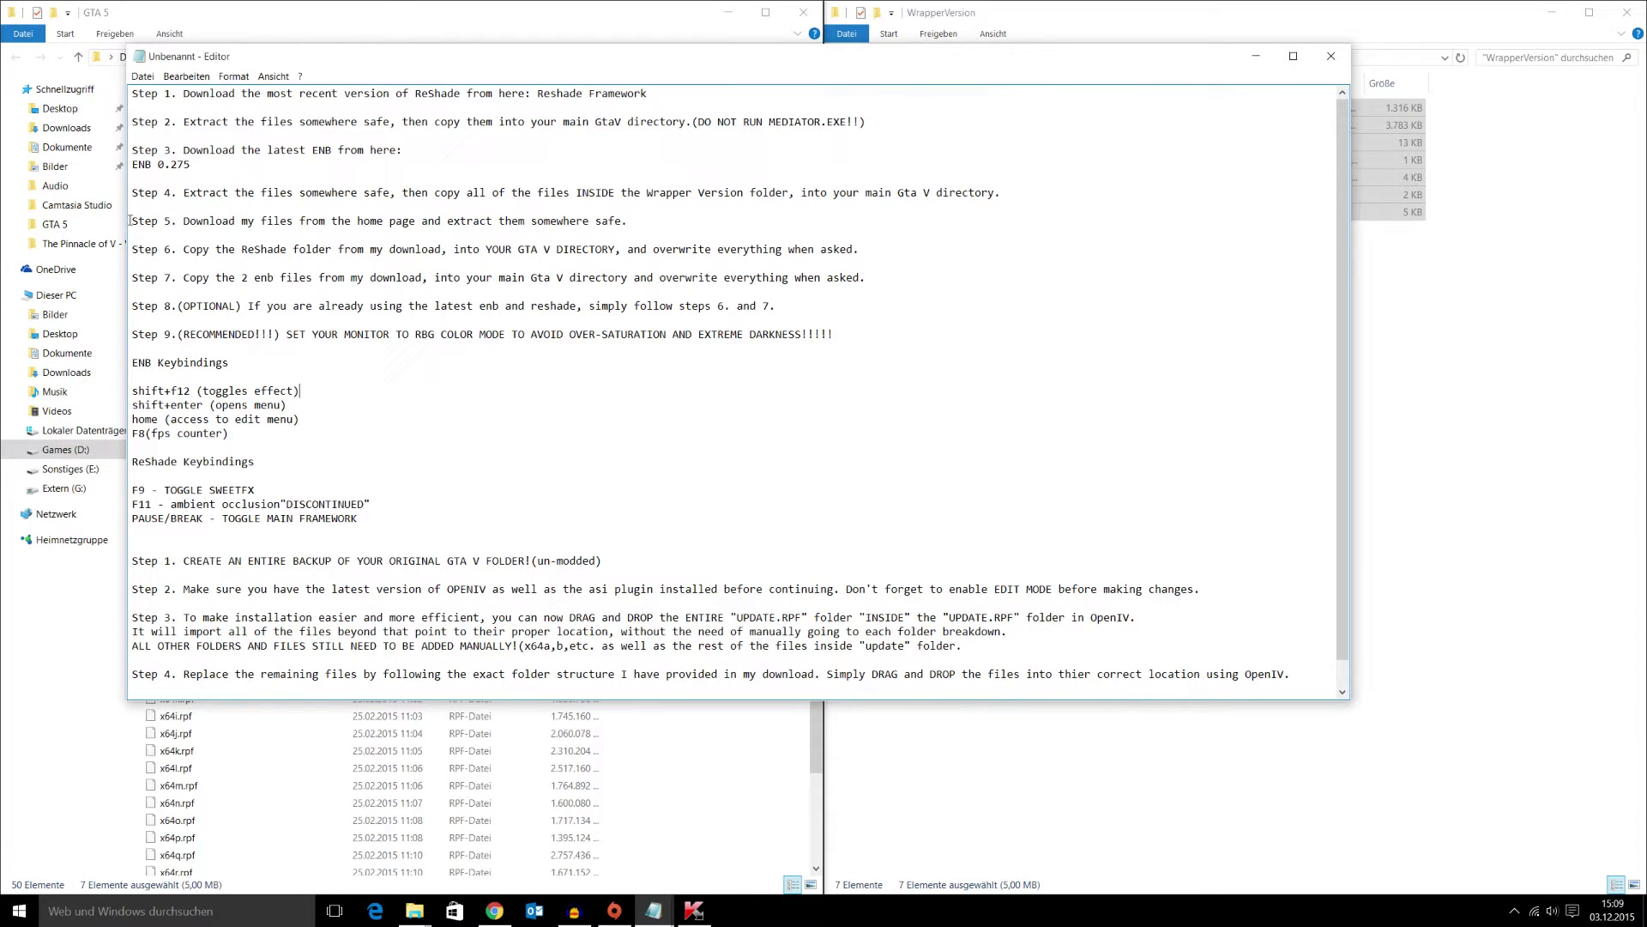
pyautogui.moveTo(133, 225); pyautogui.dragTo(315, 232)
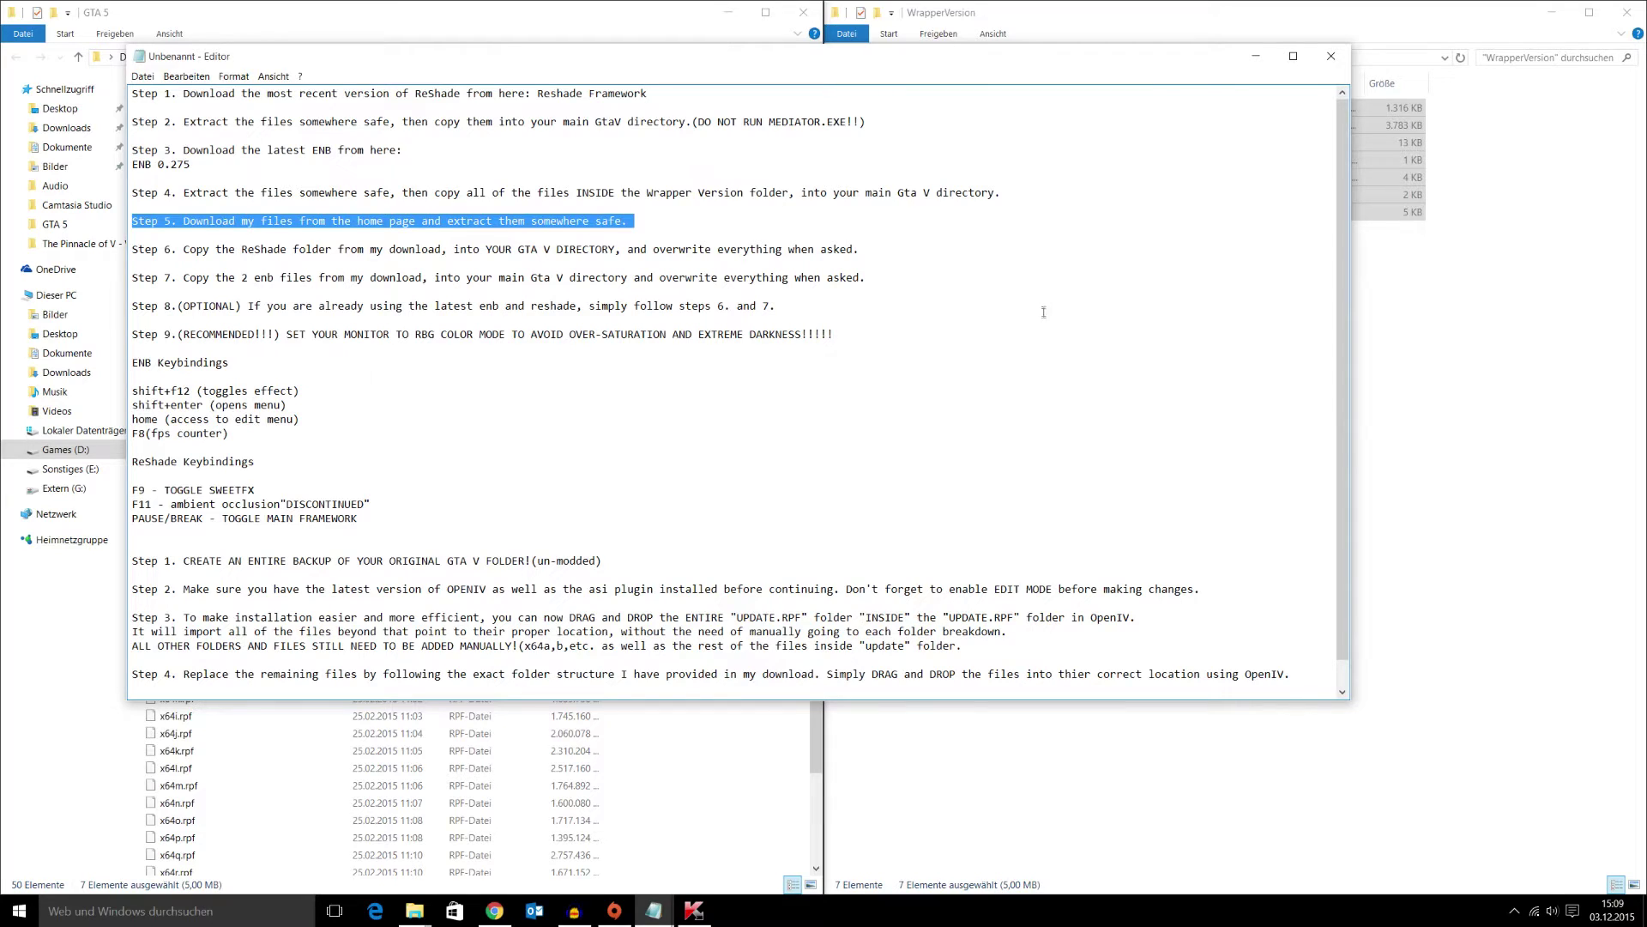
# Step: Minimize the Notepad instructions and open The Pinnacle of V - World Enhancement Project V1.8.1 folder inside GTA 5 Modding
pyautogui.click(1331, 55)
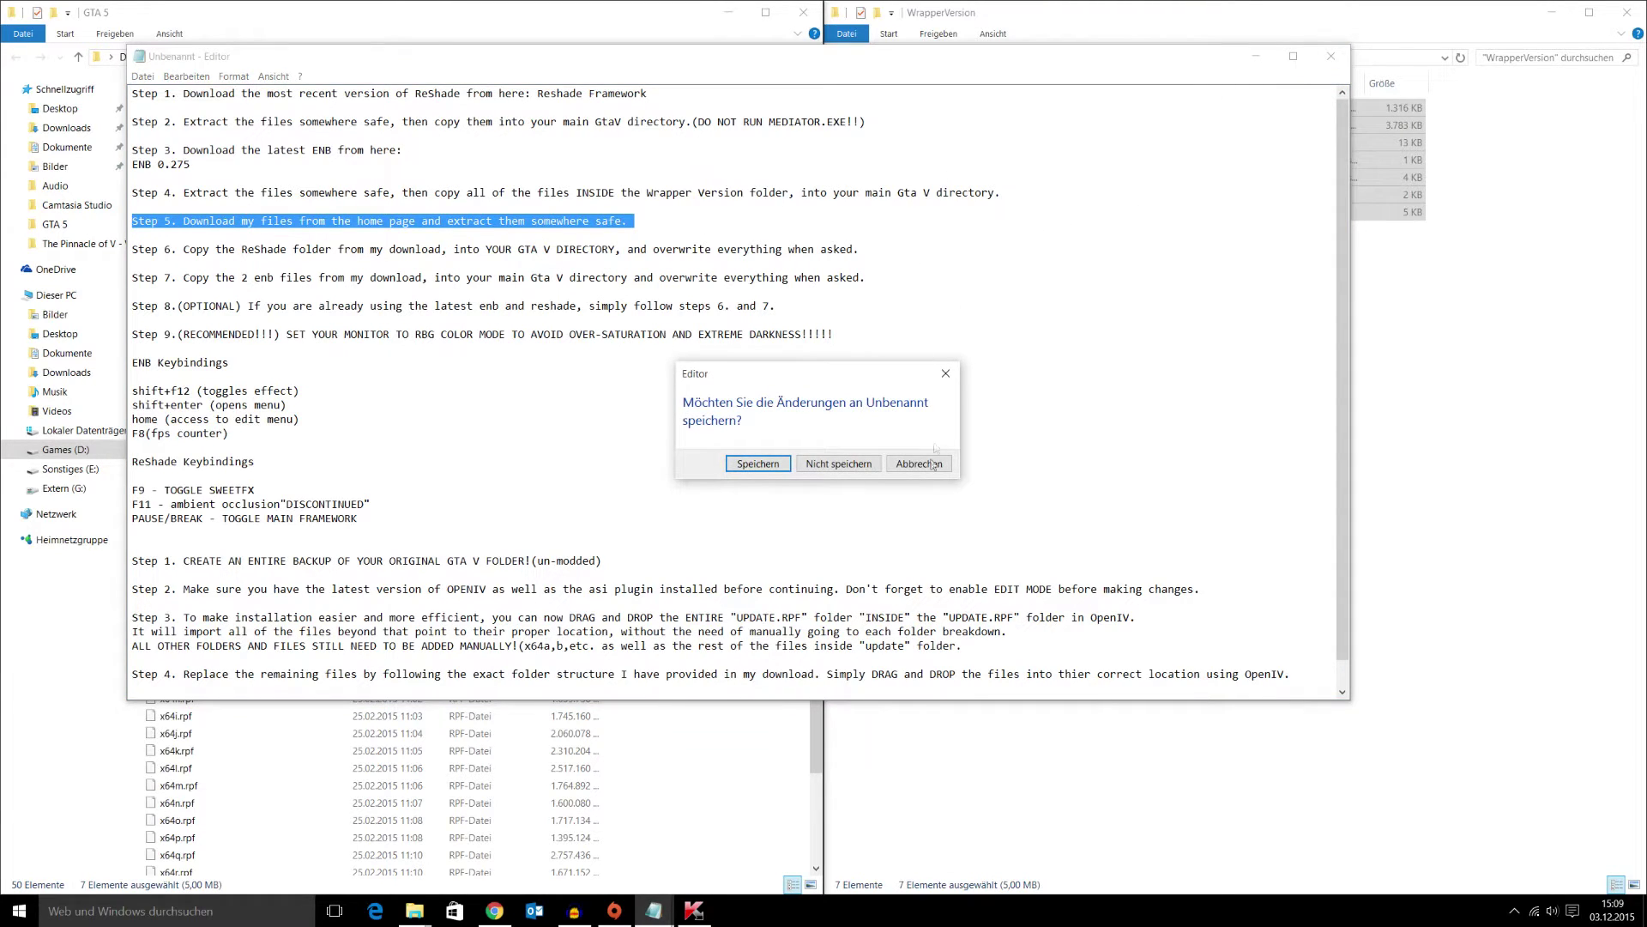
pyautogui.click(946, 373)
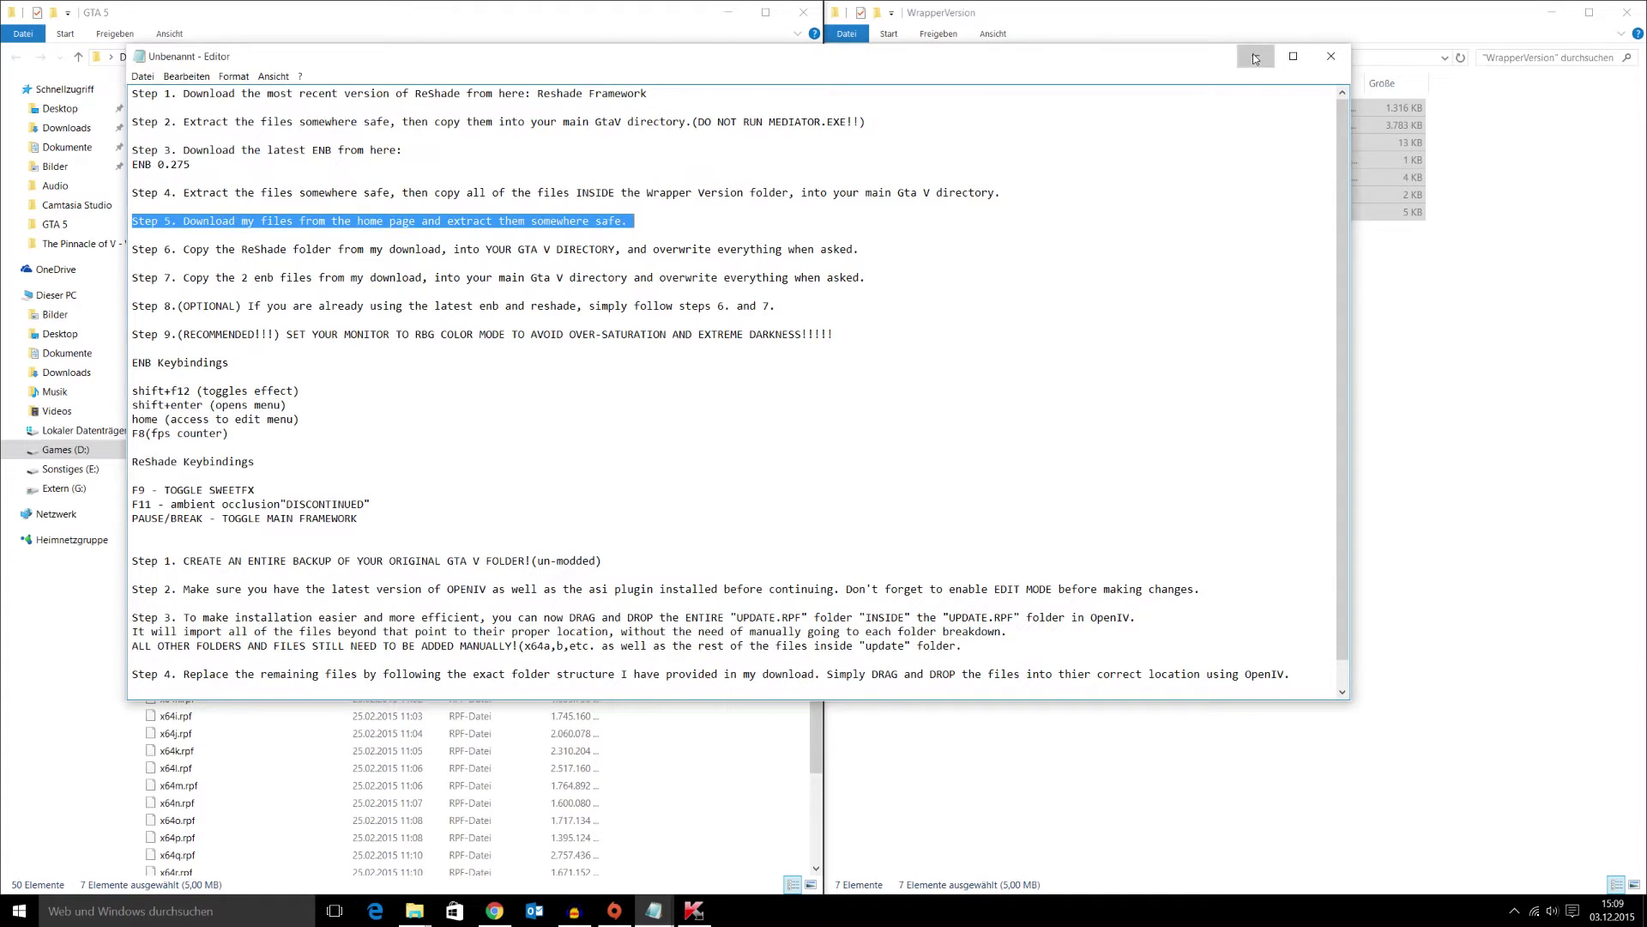
pyautogui.click(1252, 60)
pyautogui.click(904, 66)
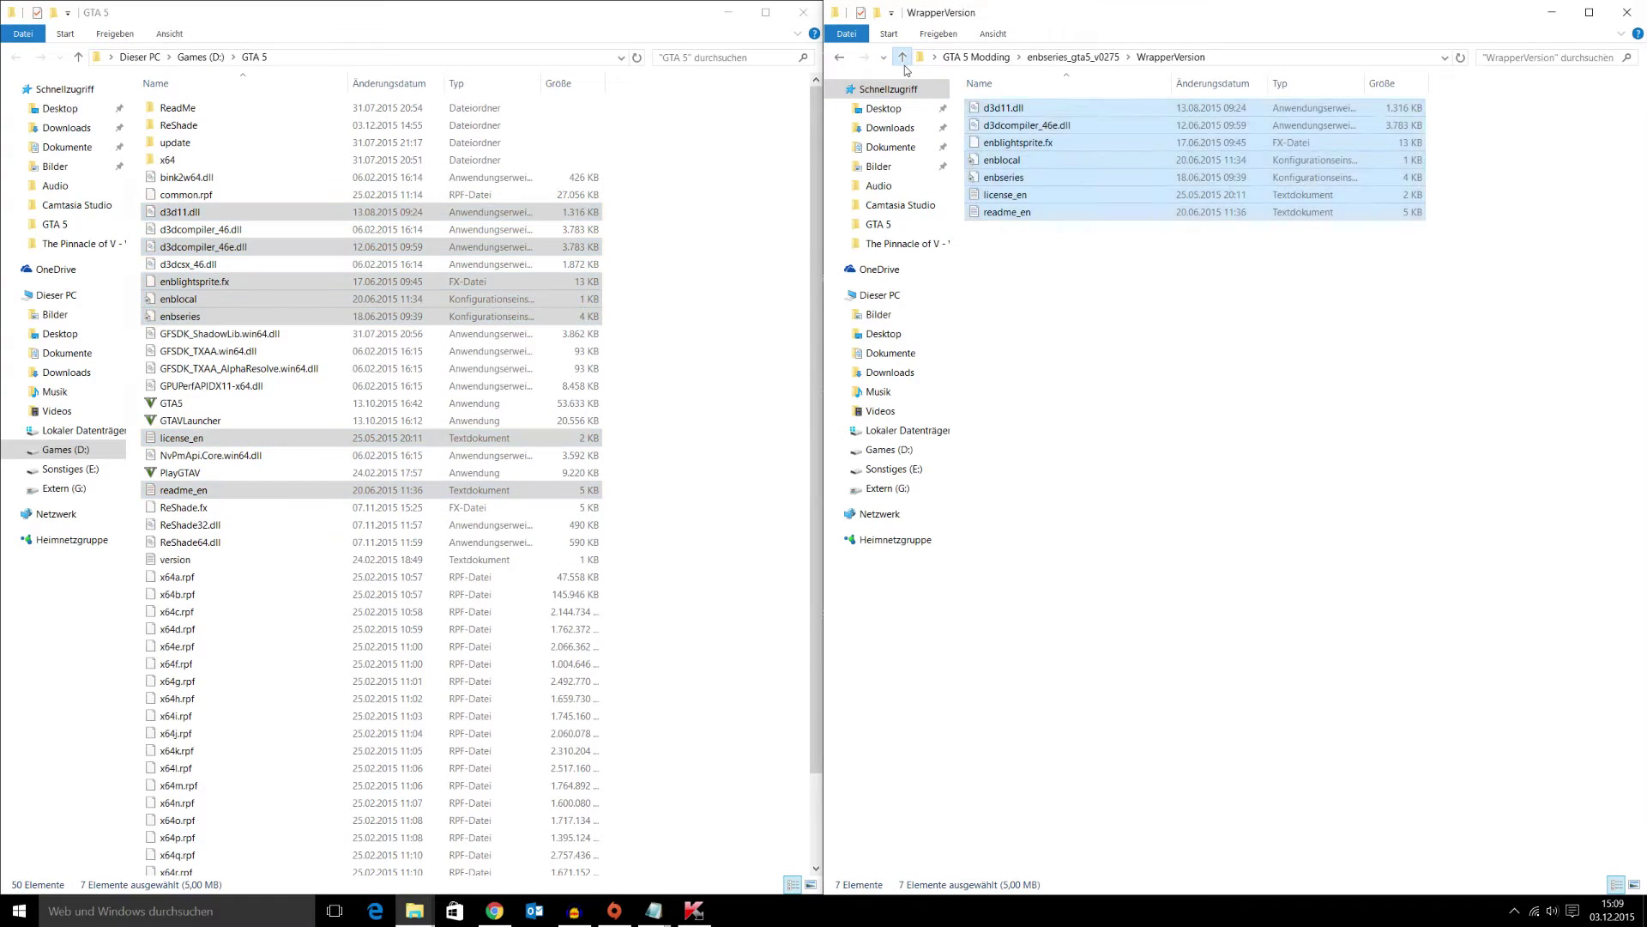
pyautogui.click(904, 65)
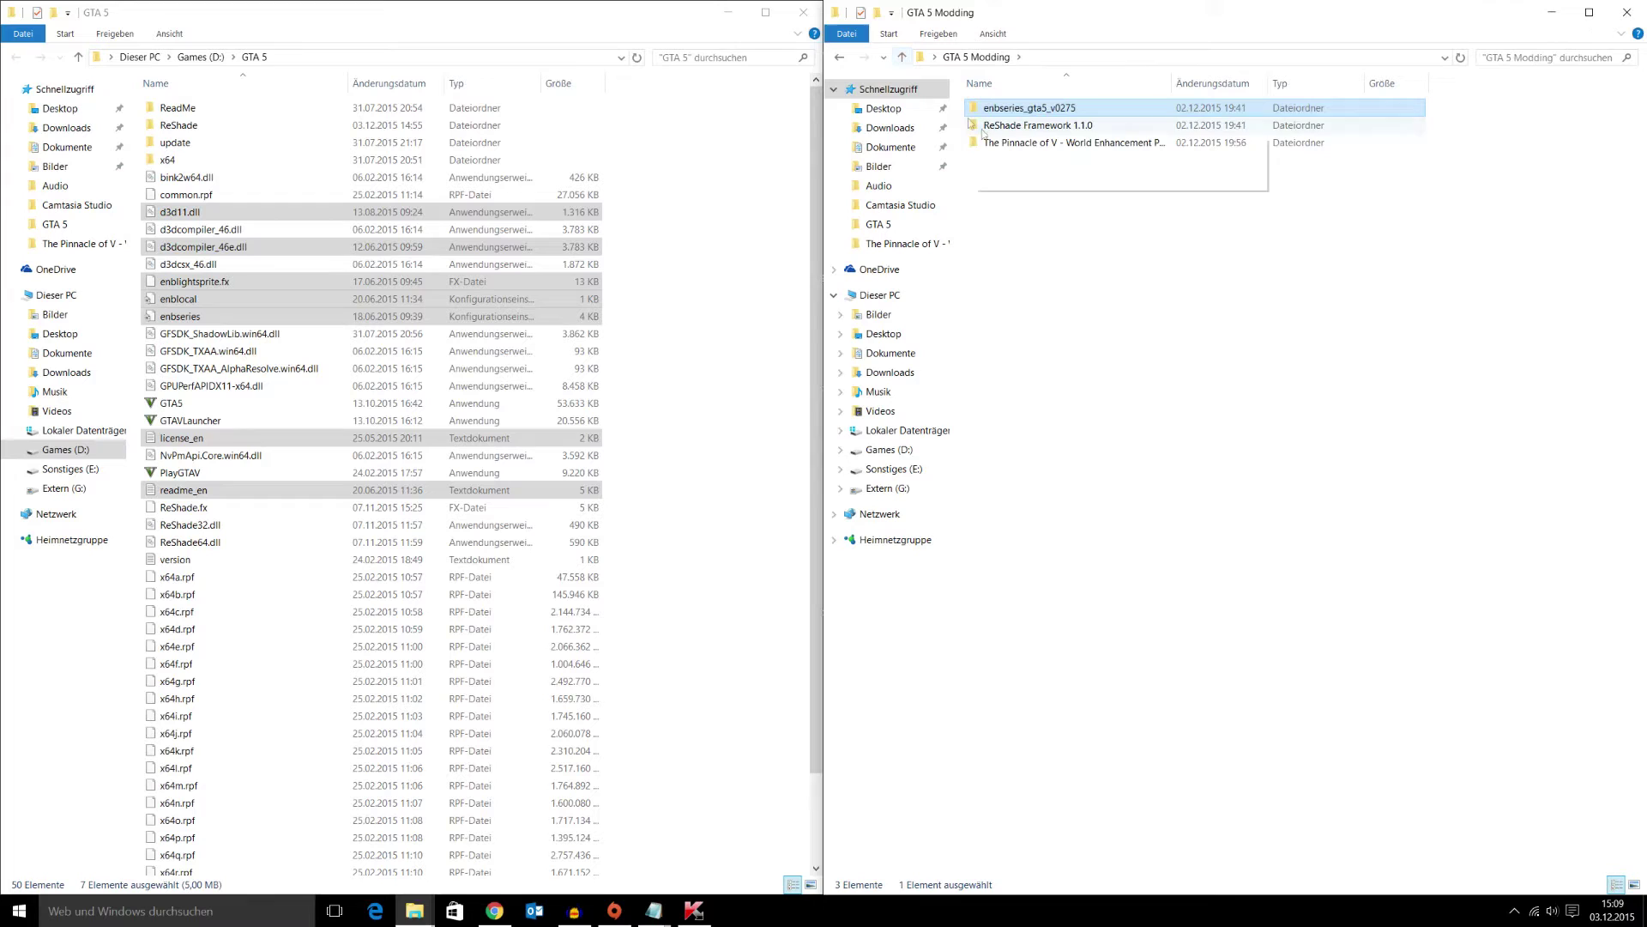
pyautogui.doubleClick(1025, 143)
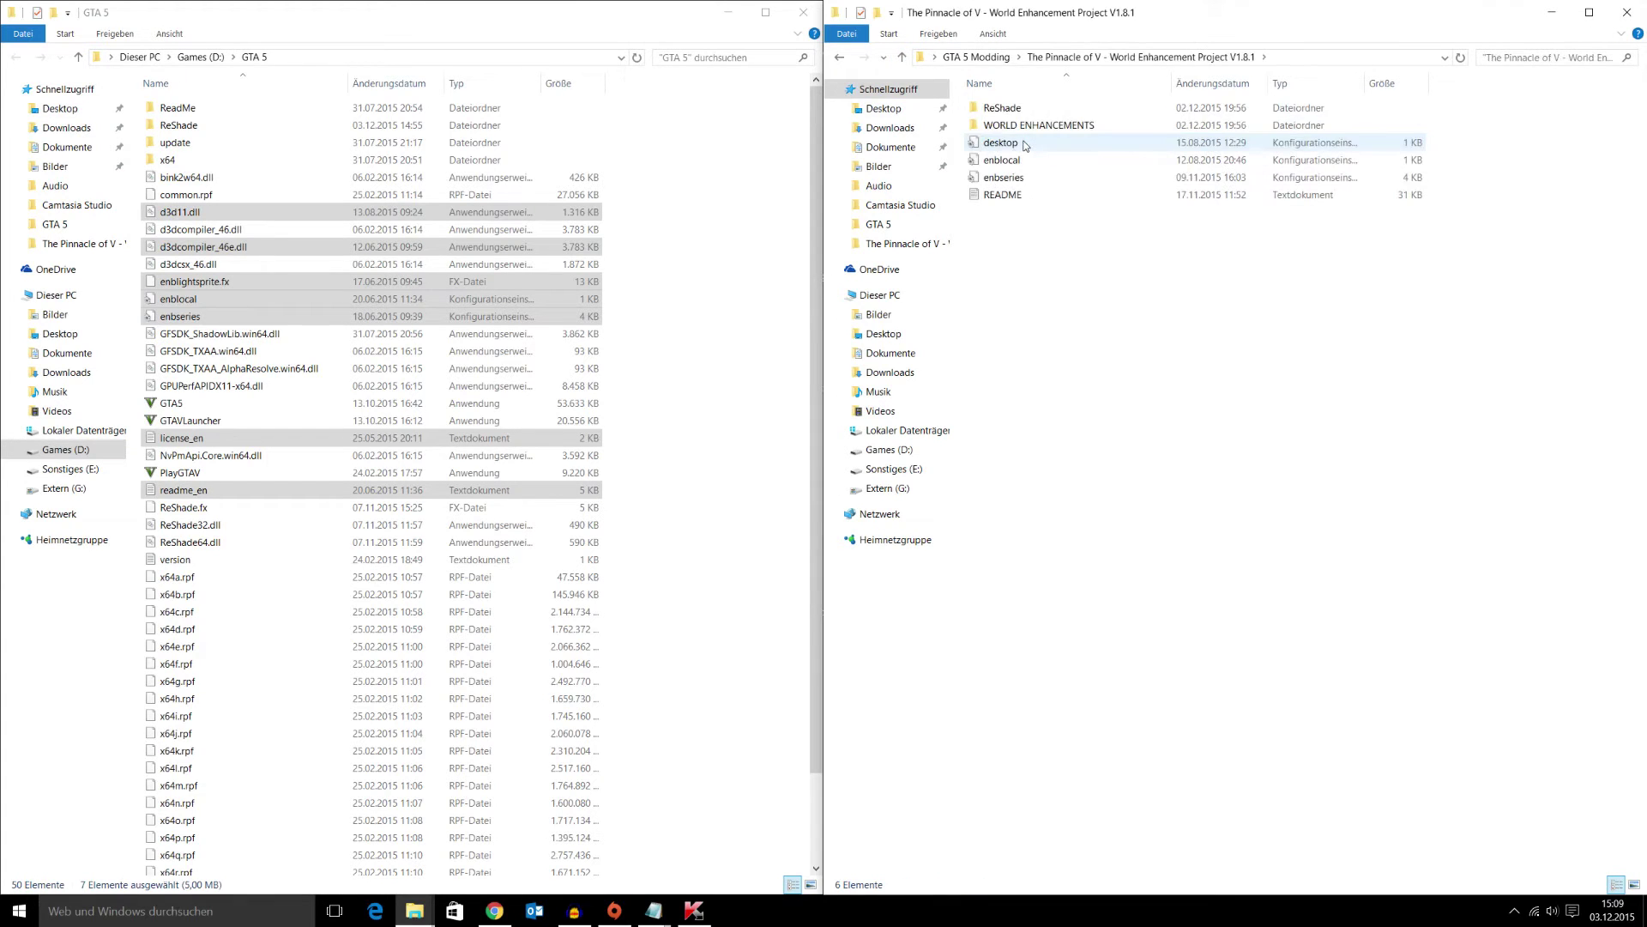
pyautogui.doubleClick(1010, 115)
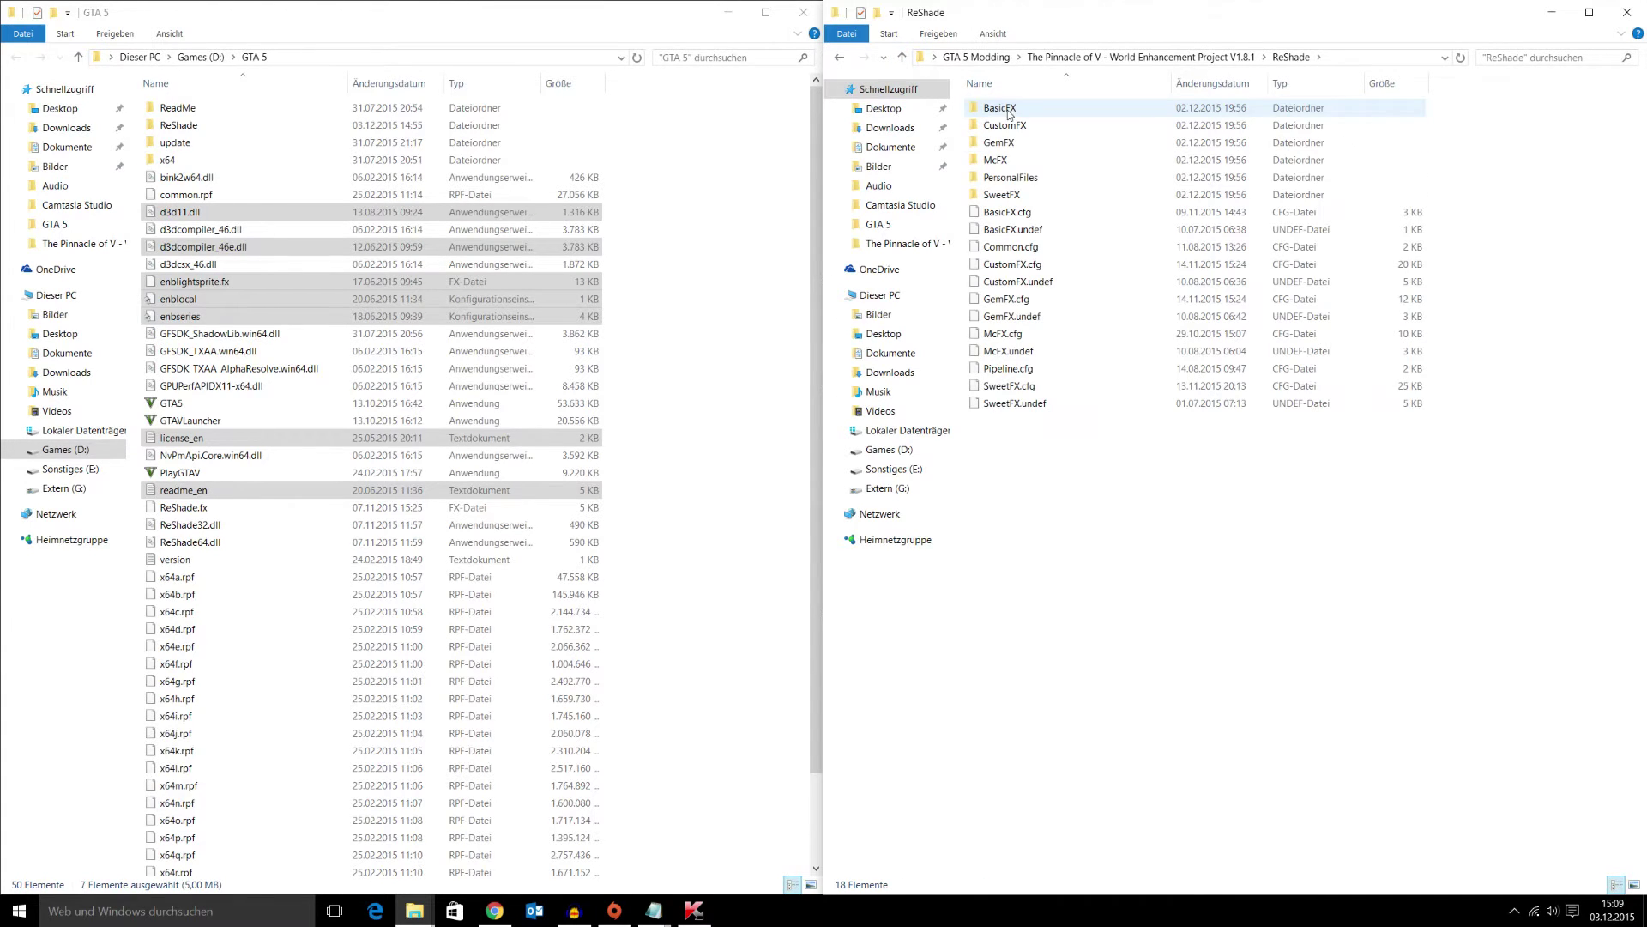
pyautogui.click(902, 59)
# Step: Copy the ReShade folder from The Pinnacle of V - World Enhancement Project V1.8.1 into the GTA 5 folder, replacing existing files
pyautogui.rightClick(1005, 108)
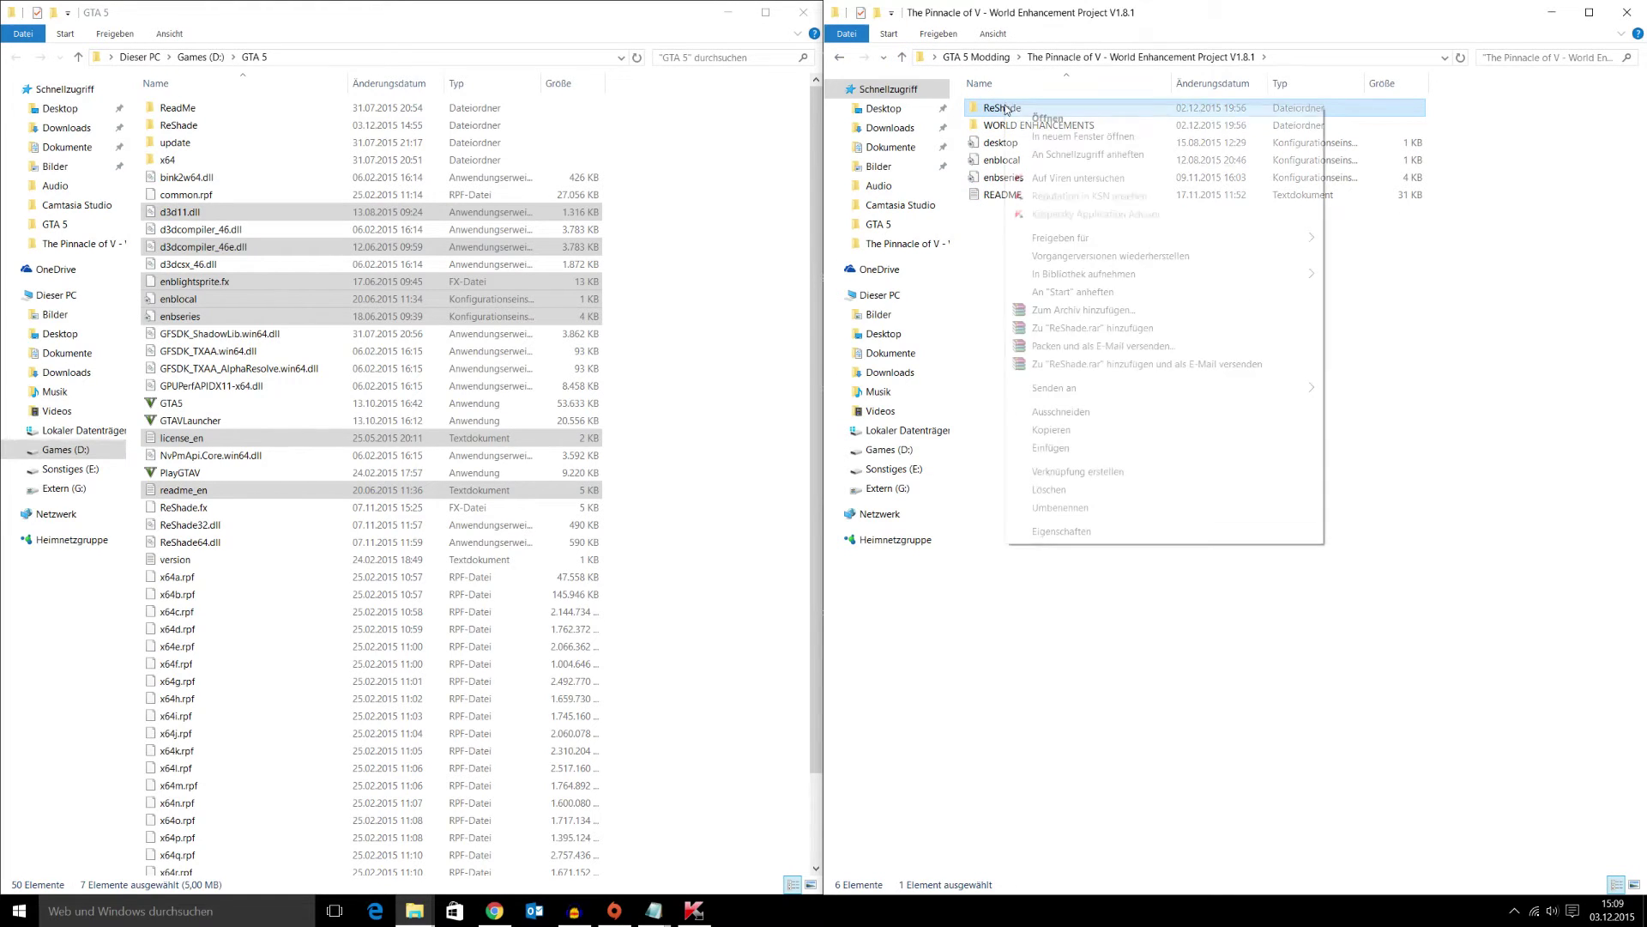
pyautogui.click(1046, 432)
pyautogui.click(723, 208)
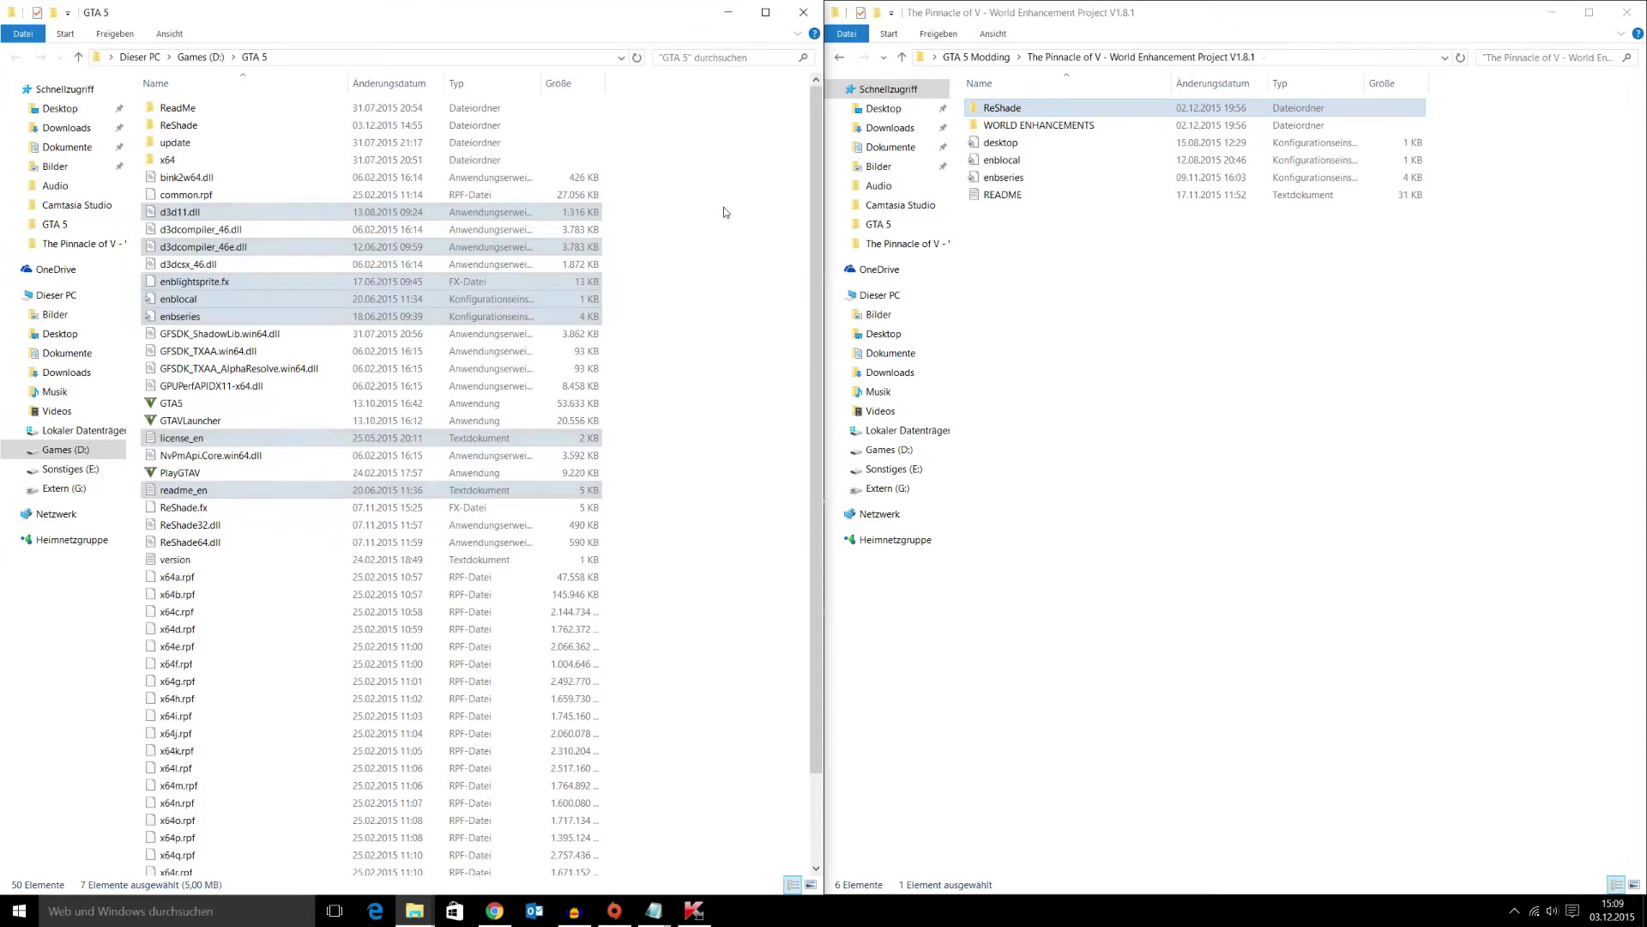
pyautogui.rightClick(662, 199)
pyautogui.click(721, 311)
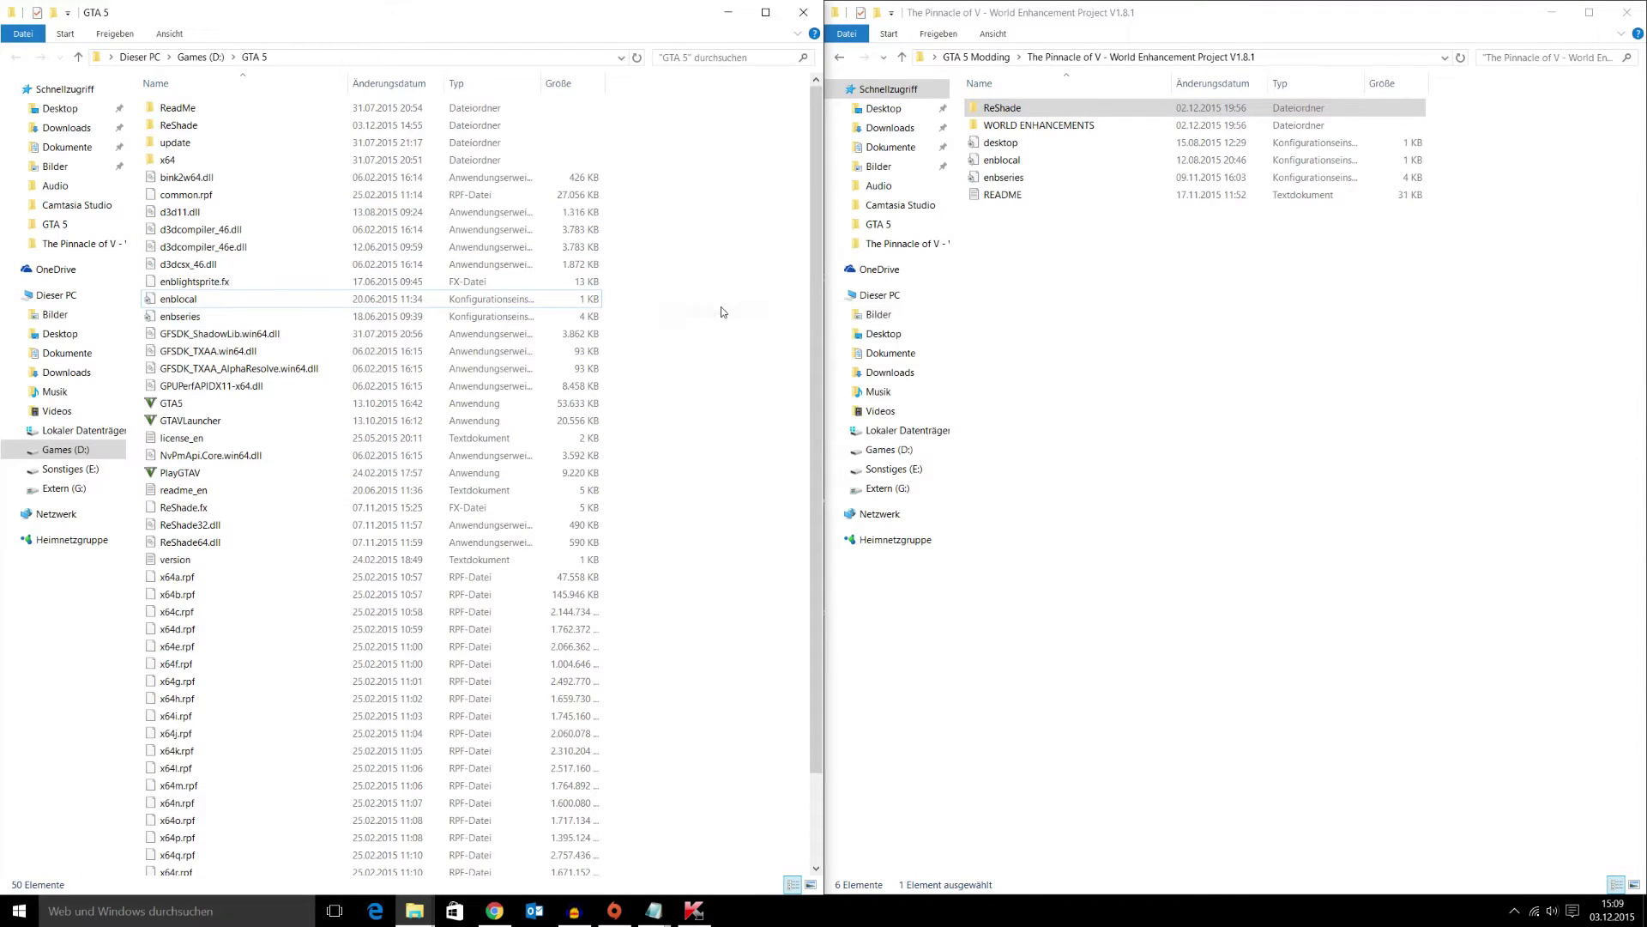
pyautogui.click(755, 396)
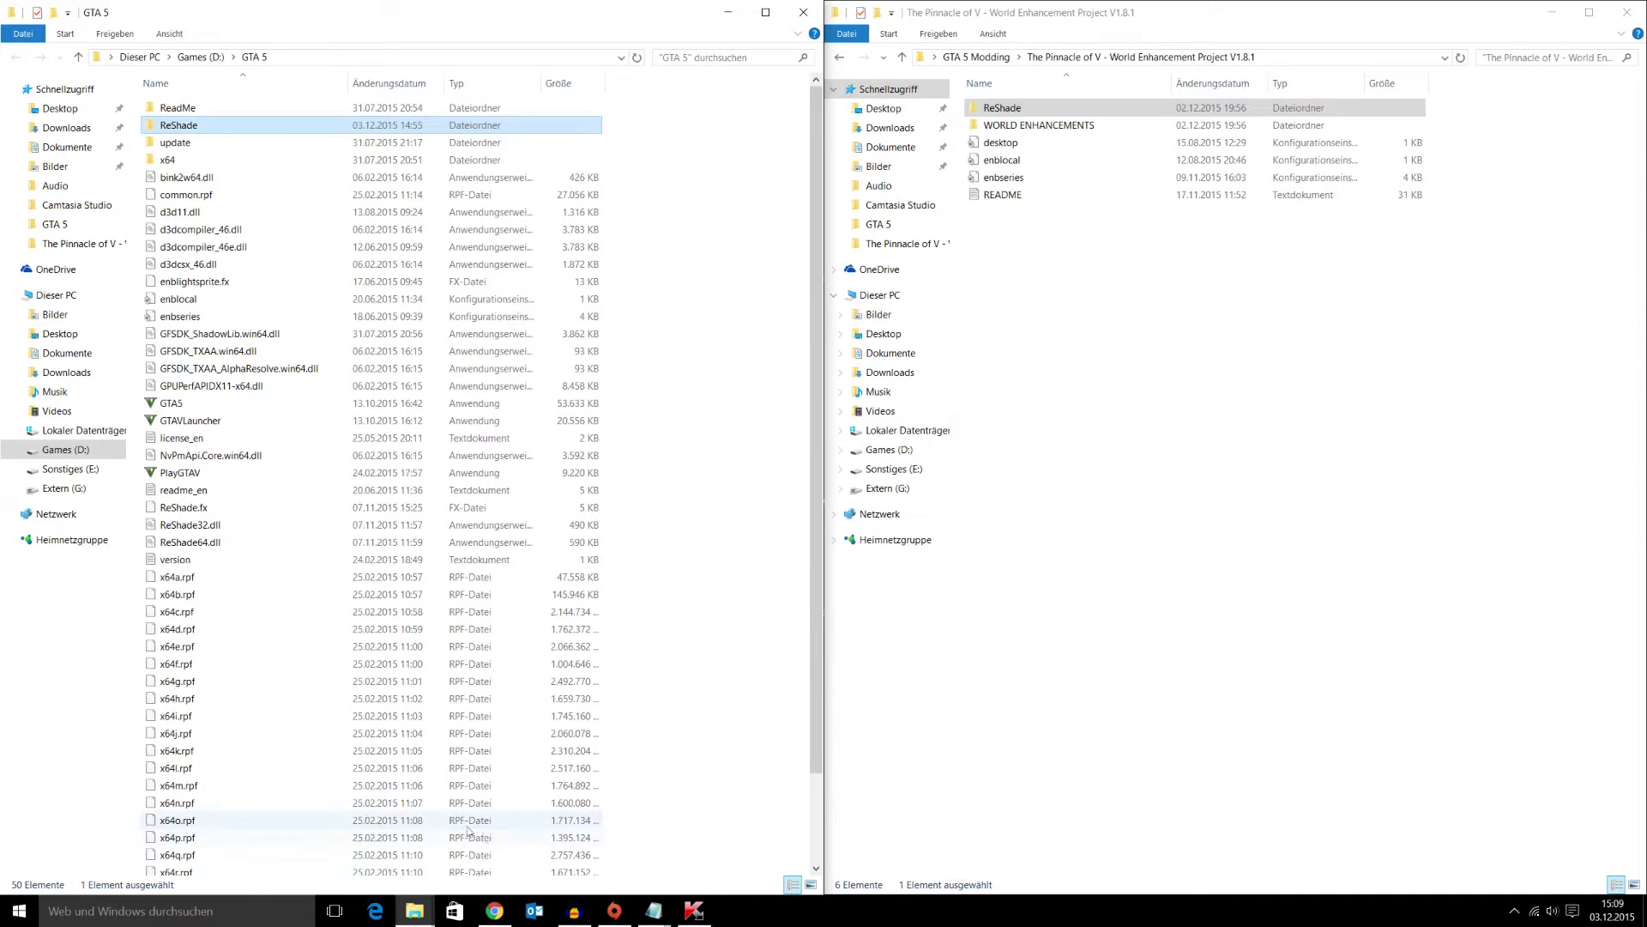
# Step: Reopen the Notepad installation steps and highlight the Step 6 line about copying the ReShade folder
pyautogui.click(635, 899)
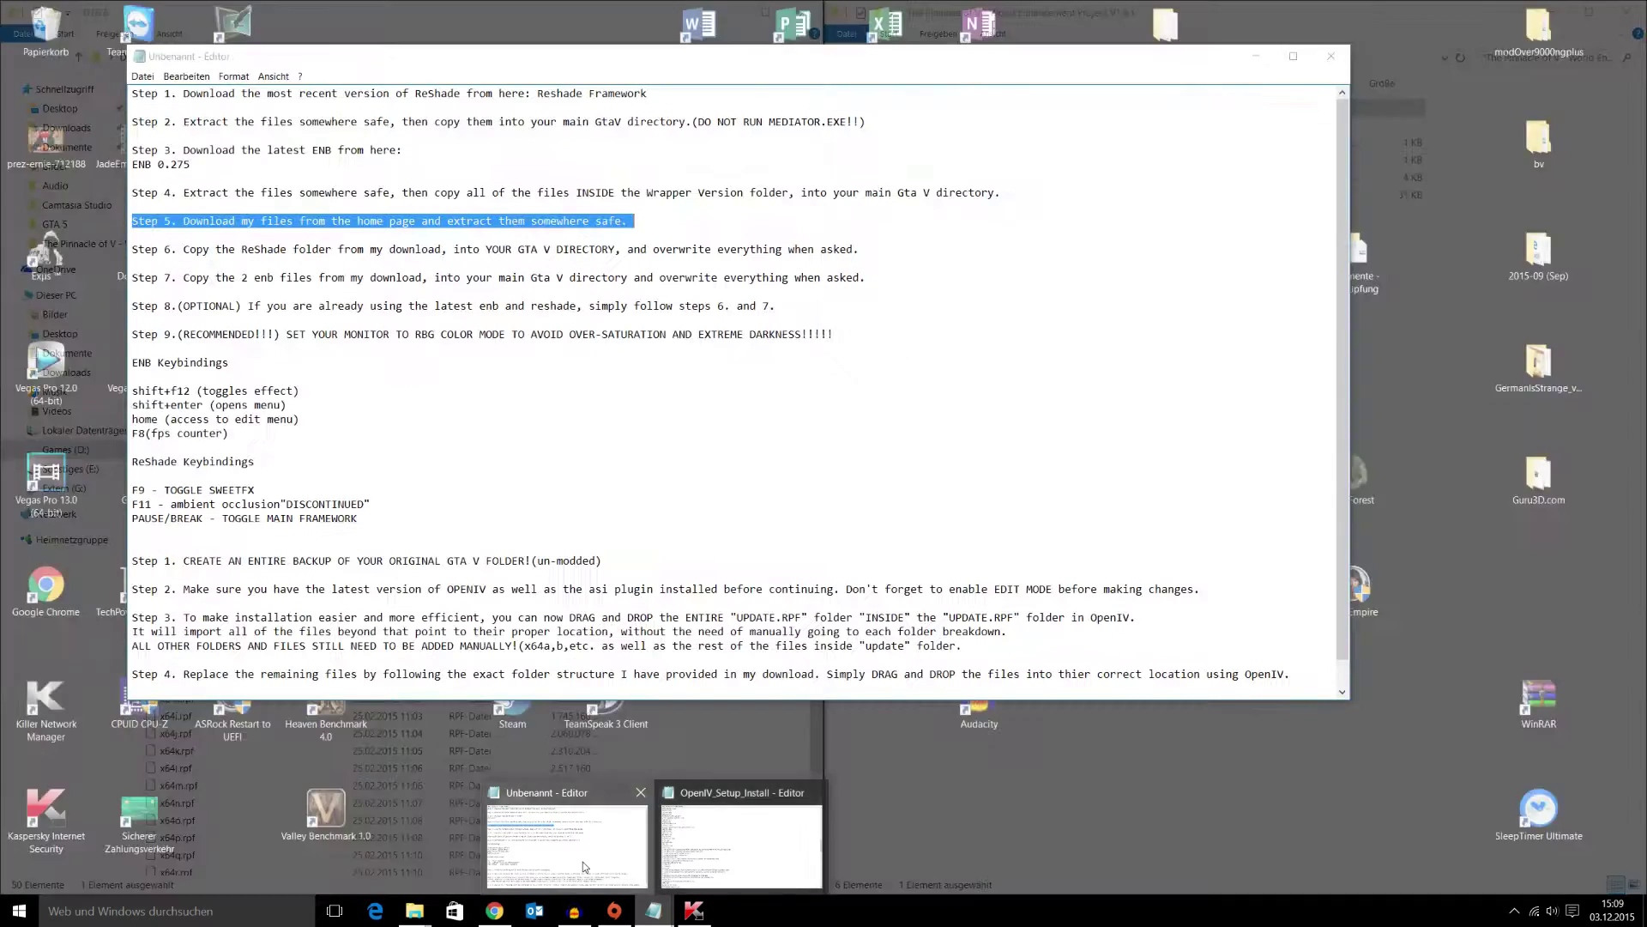
pyautogui.click(587, 865)
pyautogui.moveTo(134, 255); pyautogui.dragTo(793, 267)
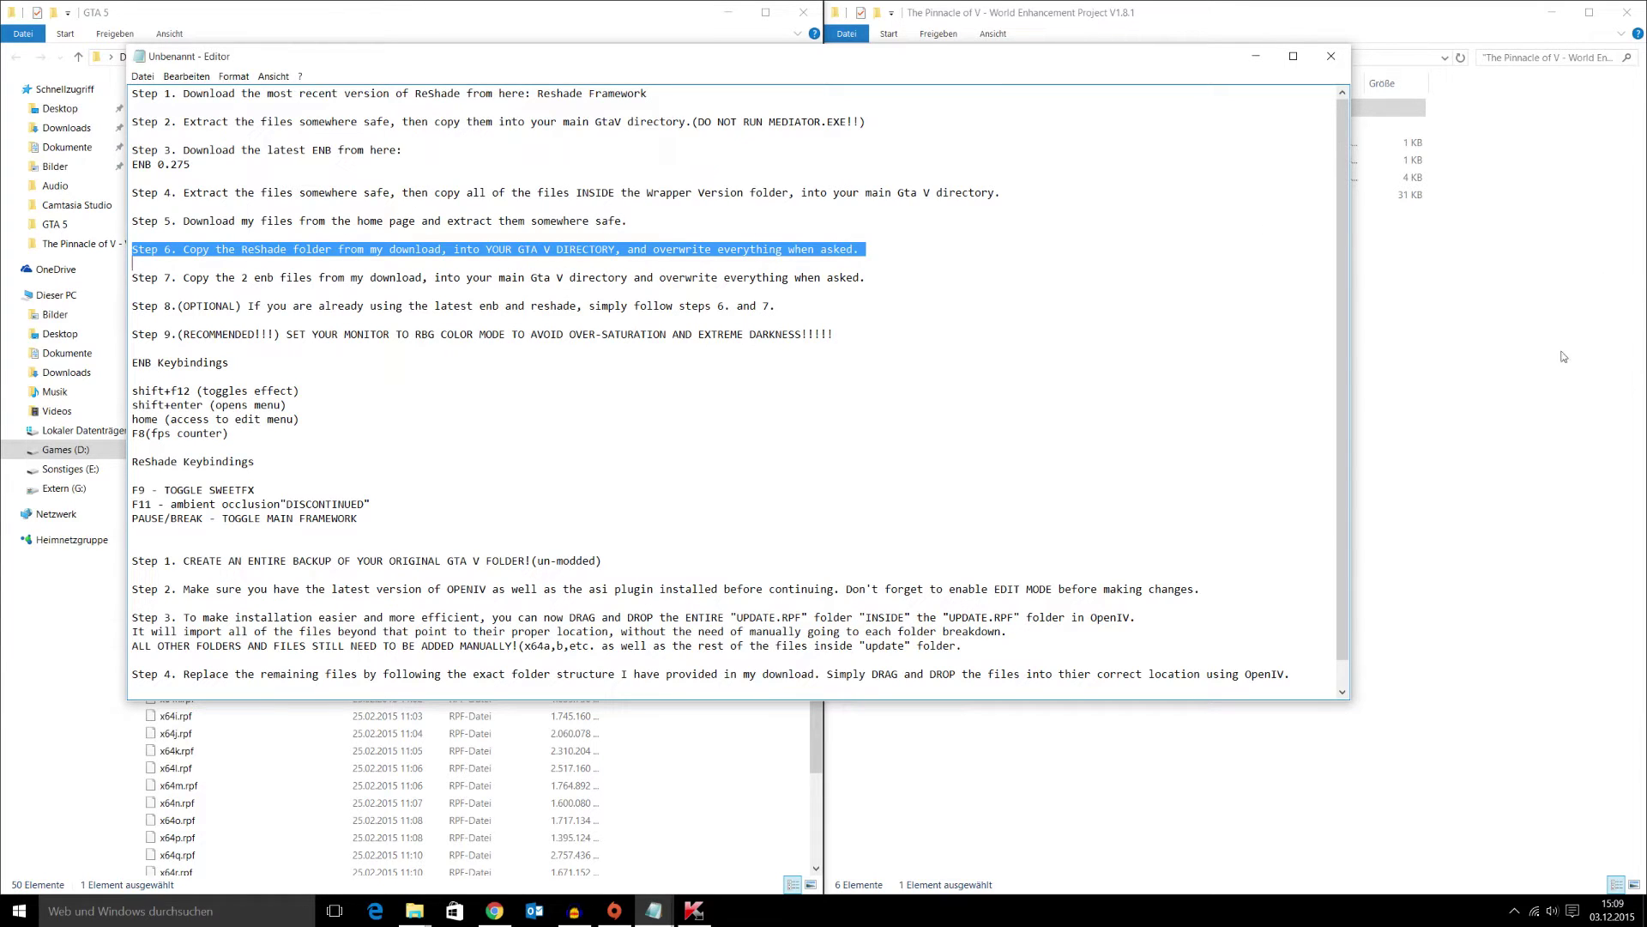
# Step: Copy enblocal and enbseries from The Pinnacle of V - World Enhancement Project V1.8.1 into the GTA 5 folder, replacing existing files
pyautogui.click(1443, 298)
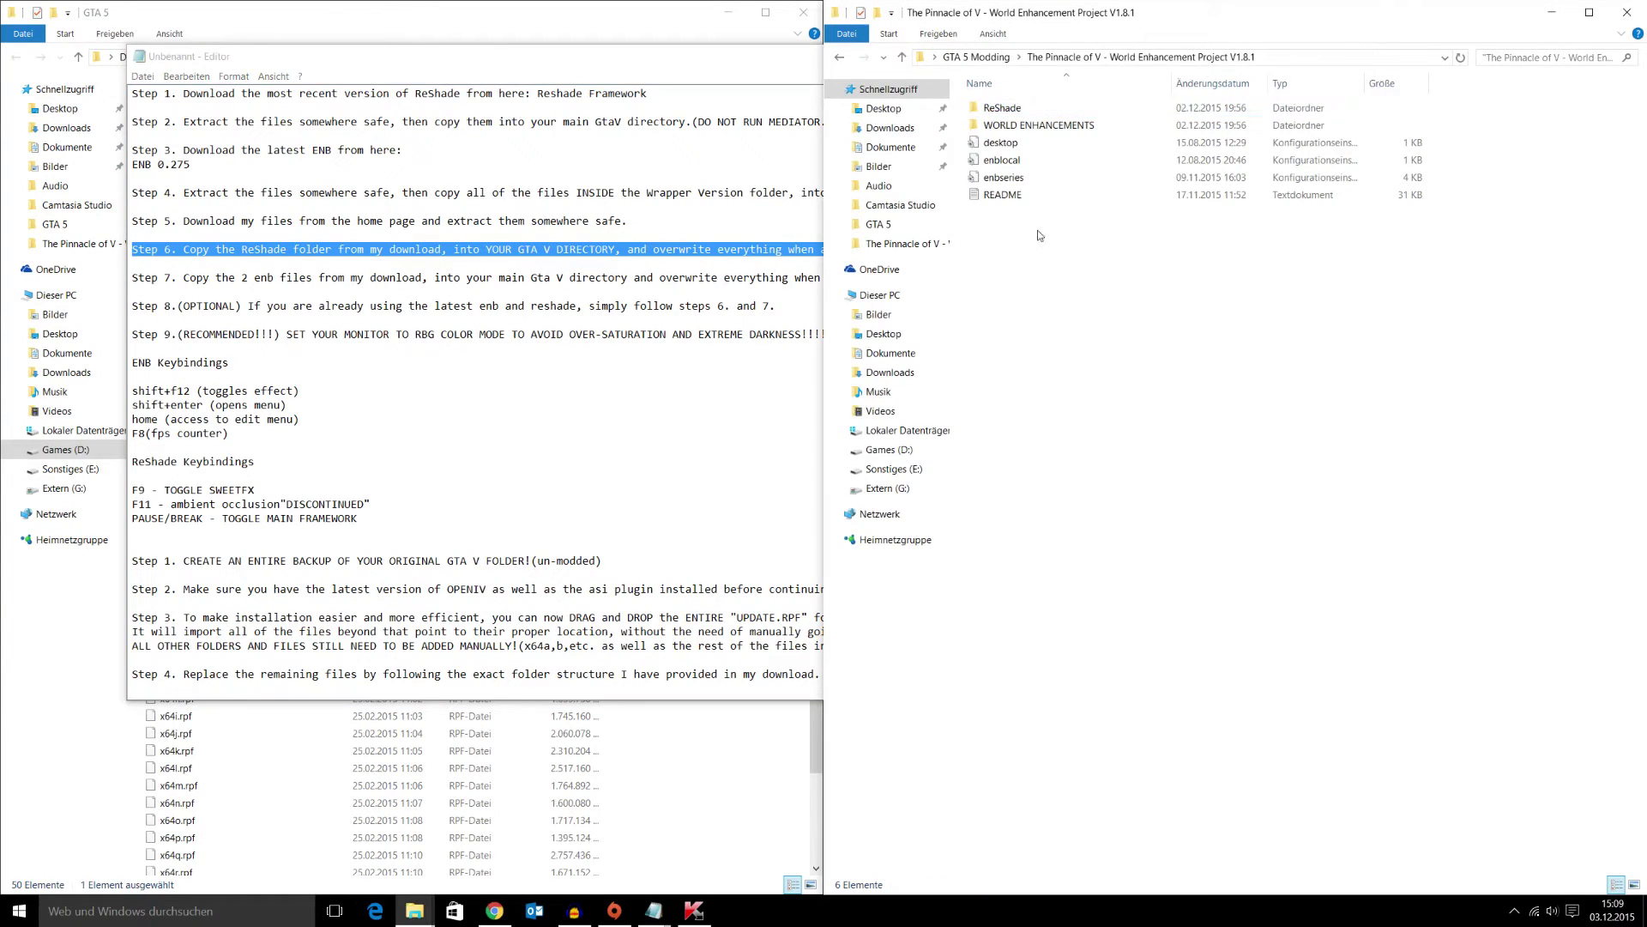
pyautogui.click(1028, 177)
pyautogui.keyDown('ctrl'); pyautogui.click(1025, 162); pyautogui.keyUp('ctrl')
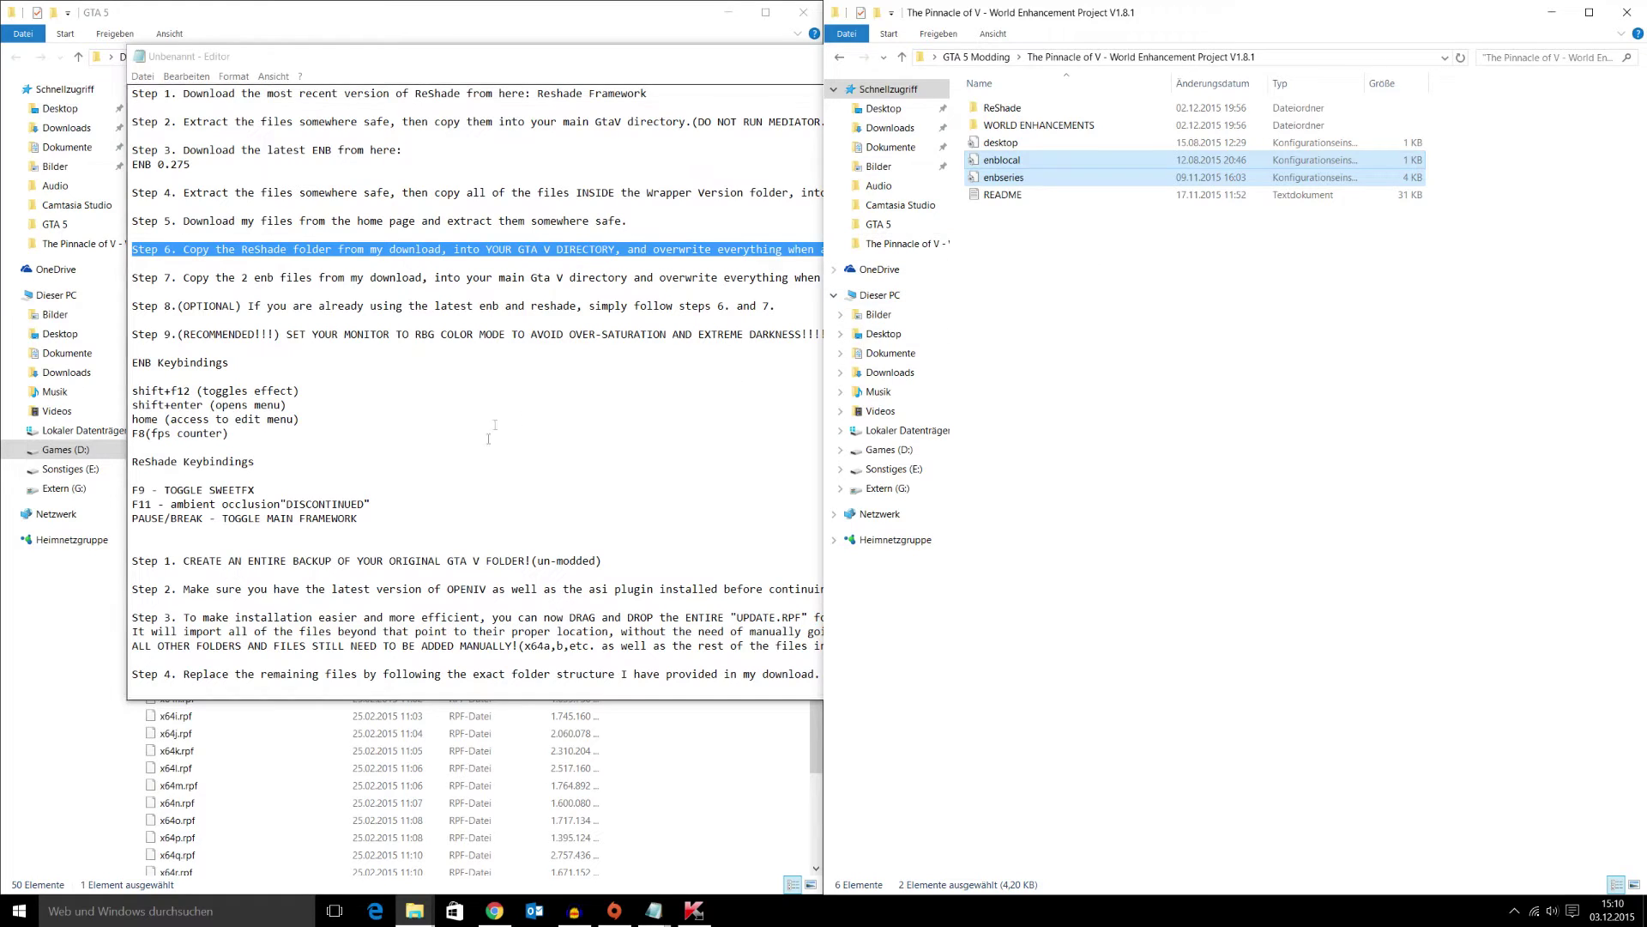
pyautogui.click(414, 911)
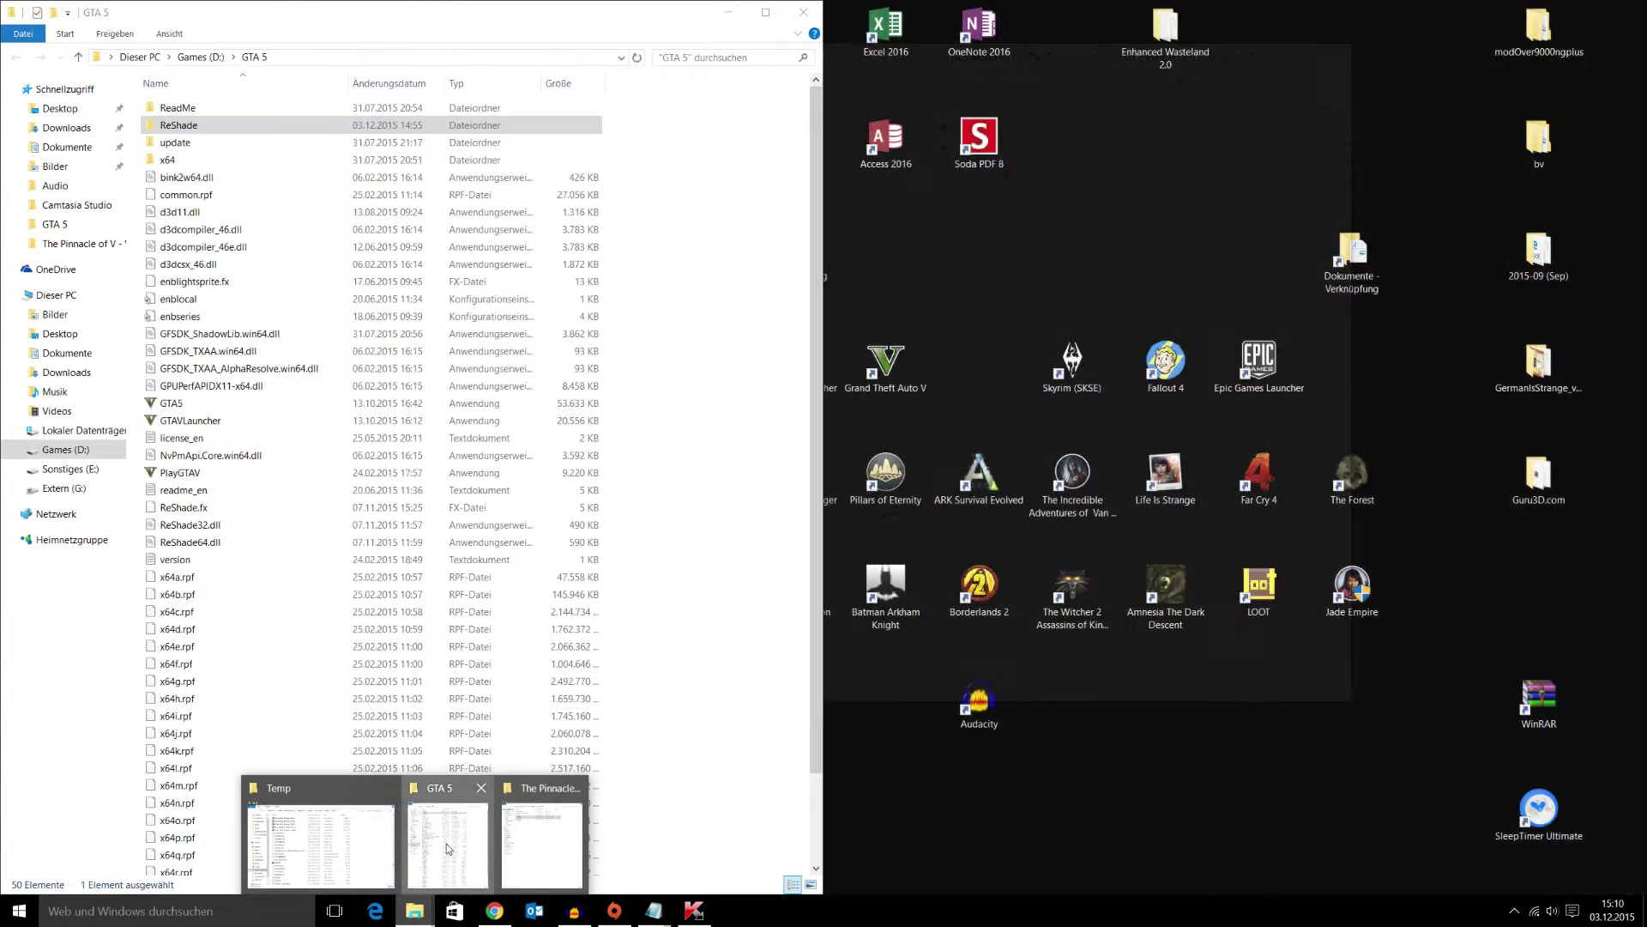
pyautogui.click(446, 849)
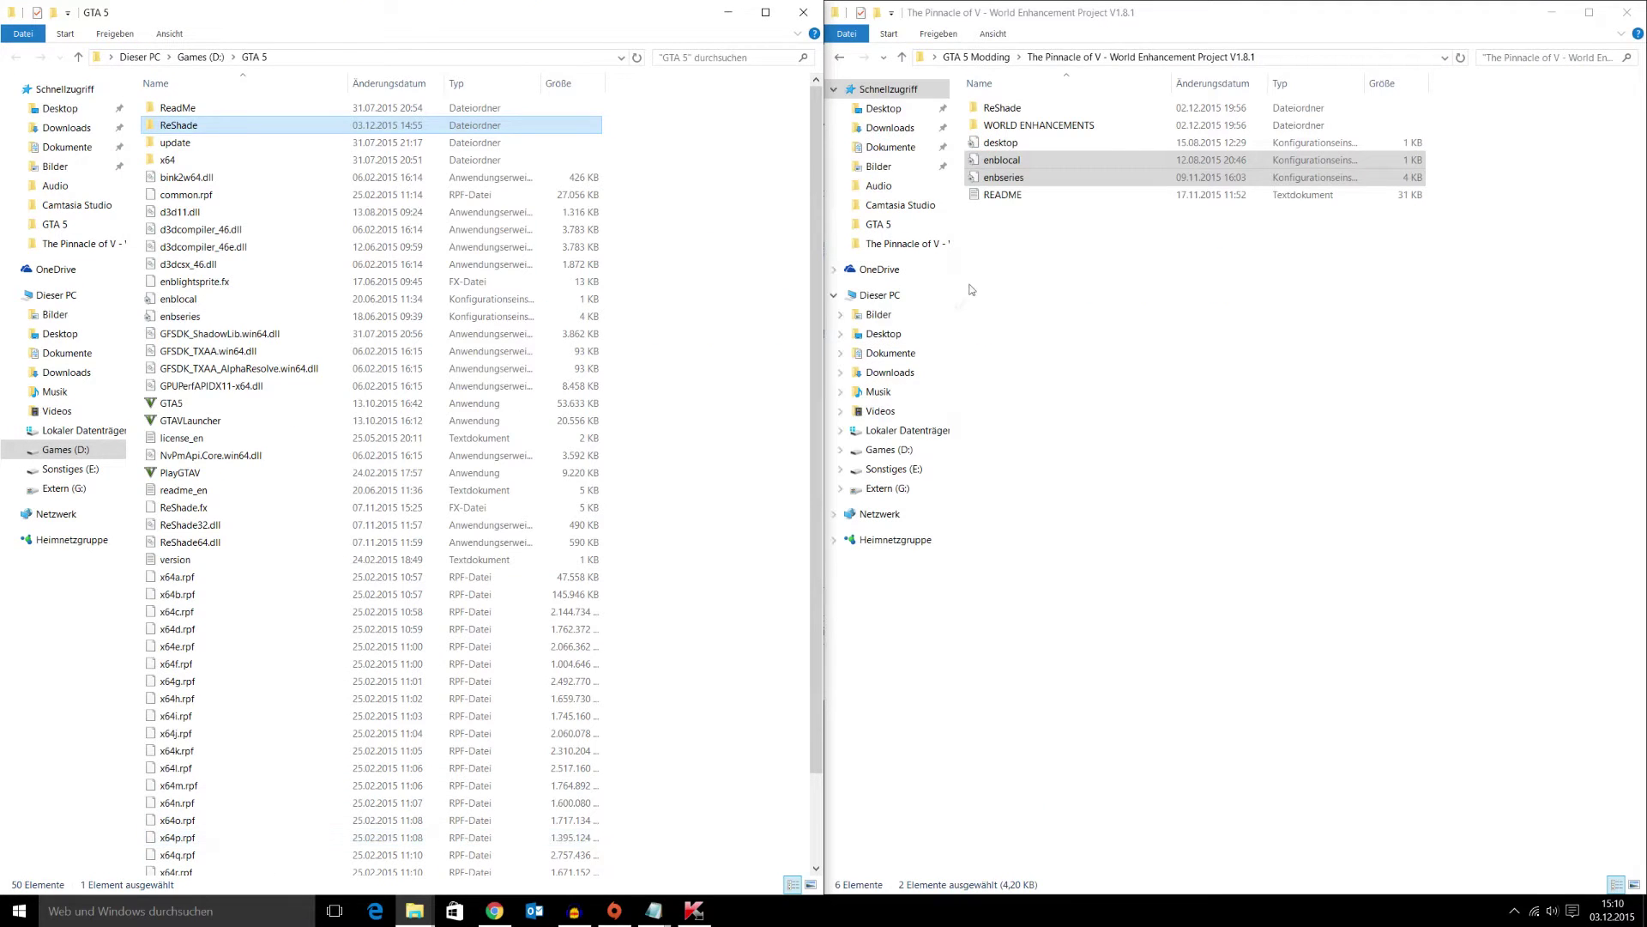
pyautogui.rightClick(1029, 160)
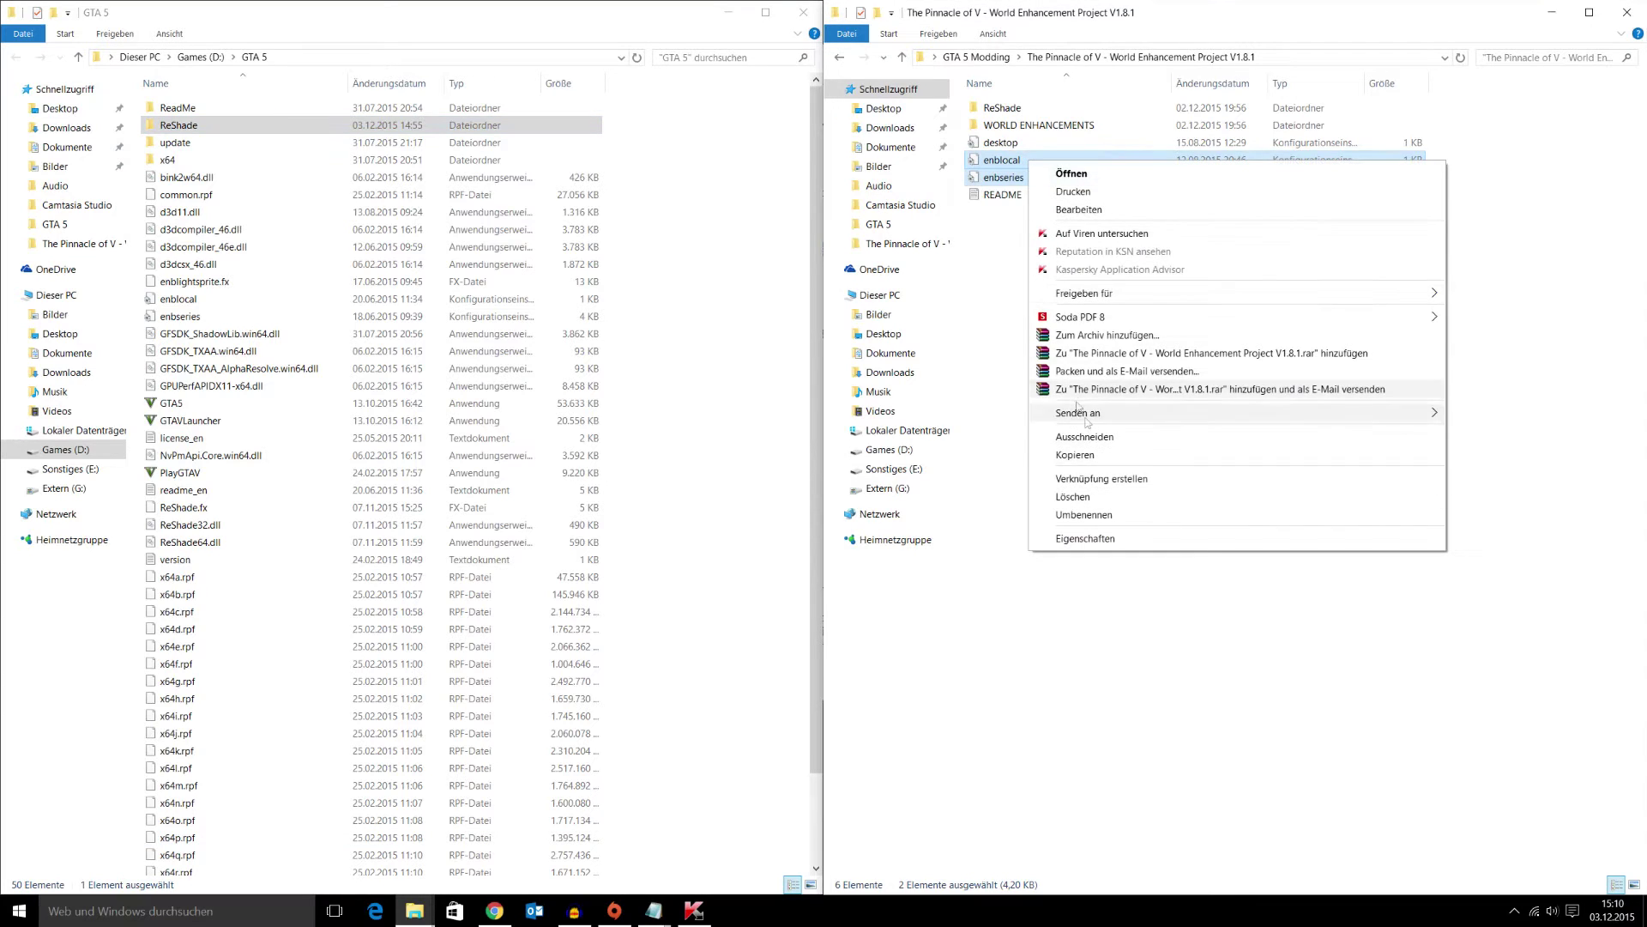
pyautogui.click(1075, 455)
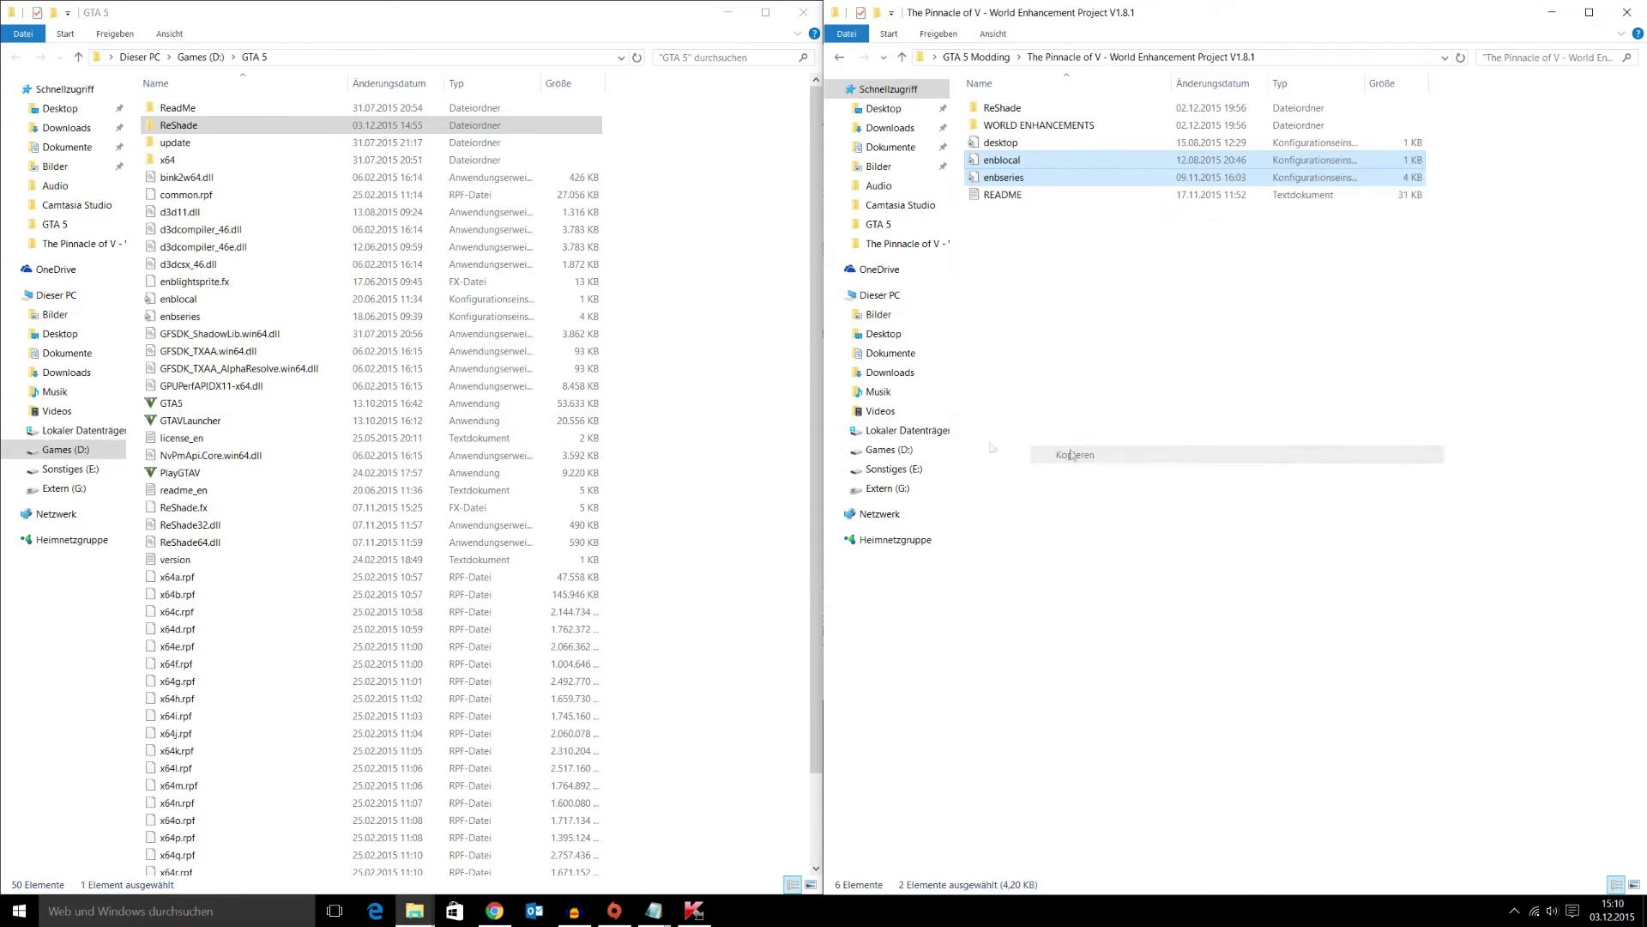
pyautogui.rightClick(655, 257)
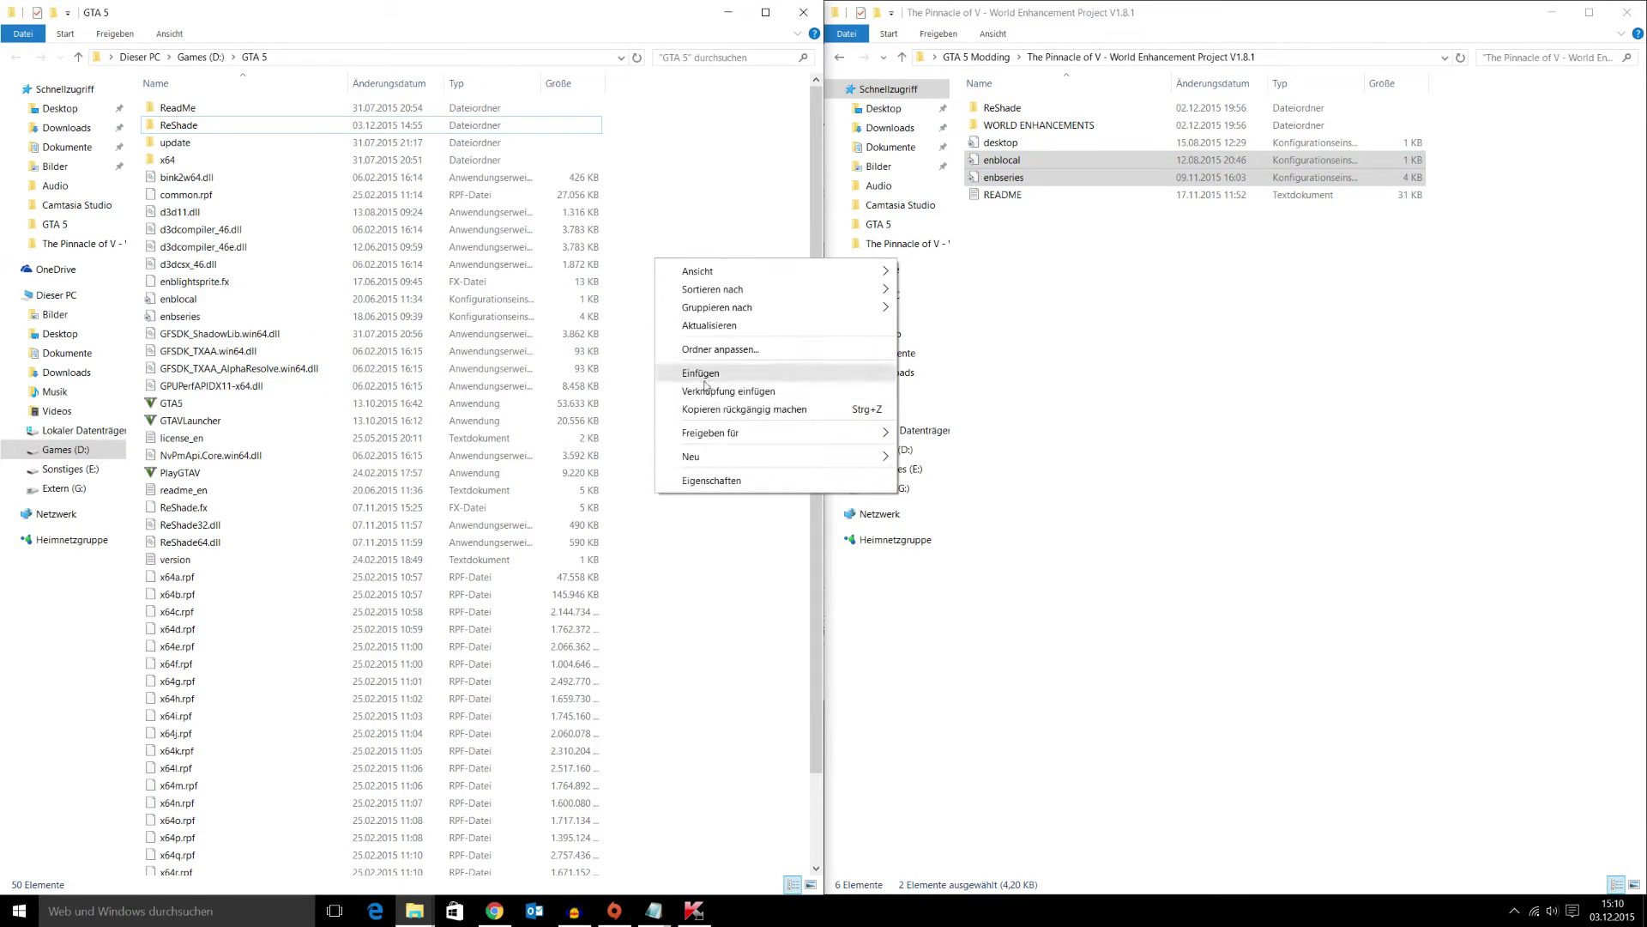
pyautogui.click(702, 374)
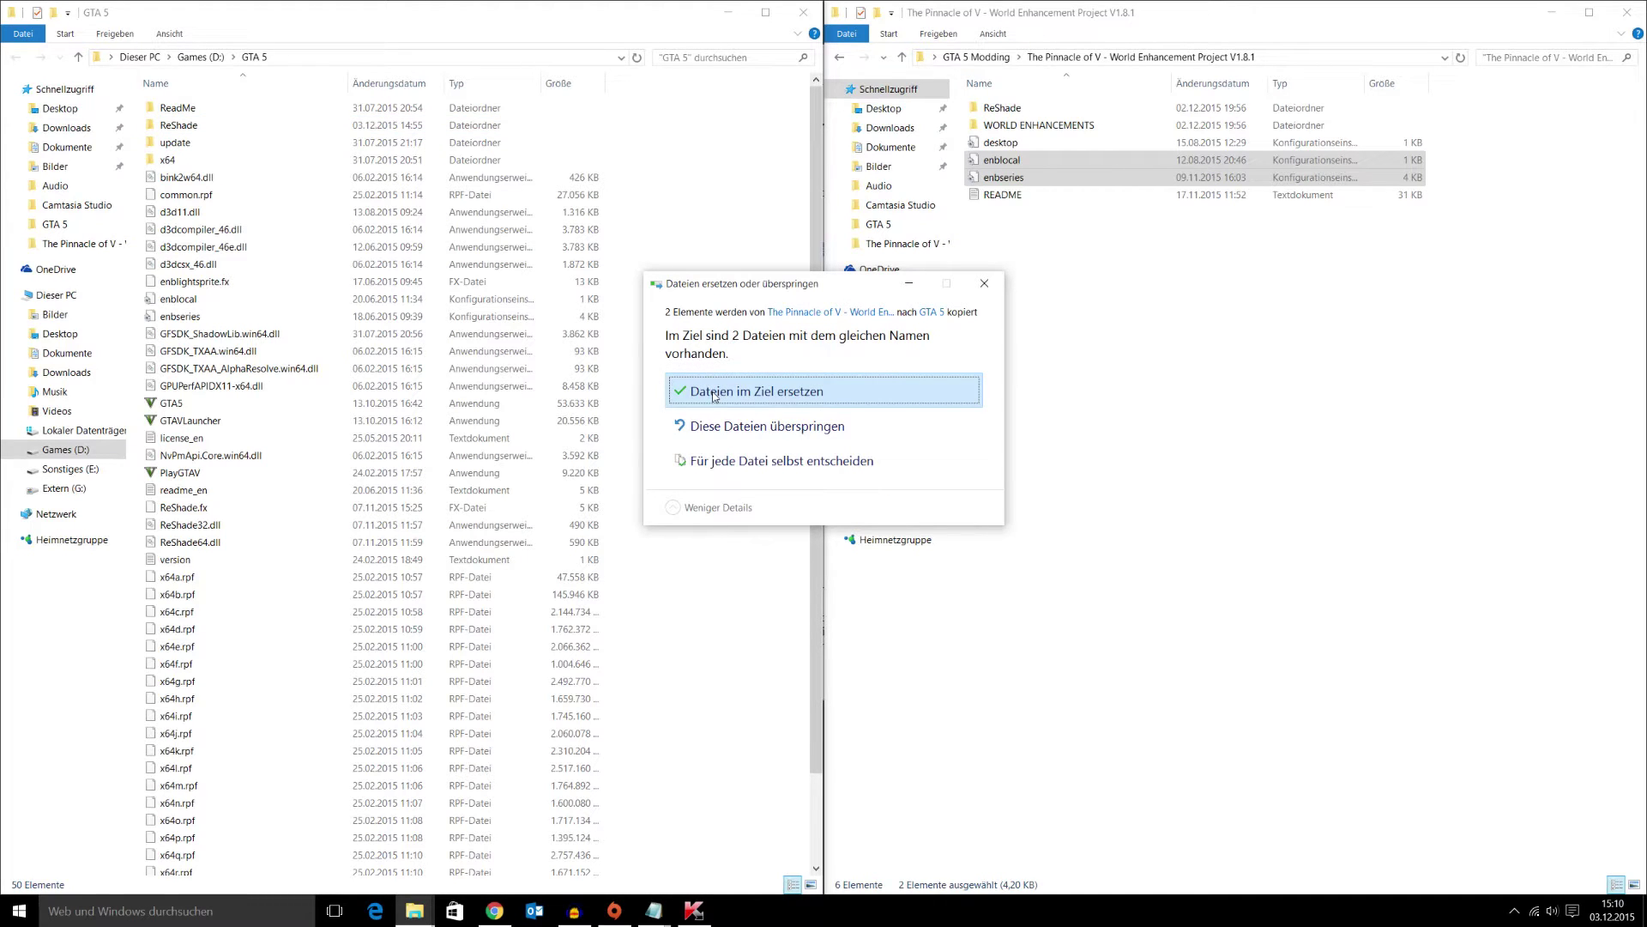
pyautogui.click(714, 392)
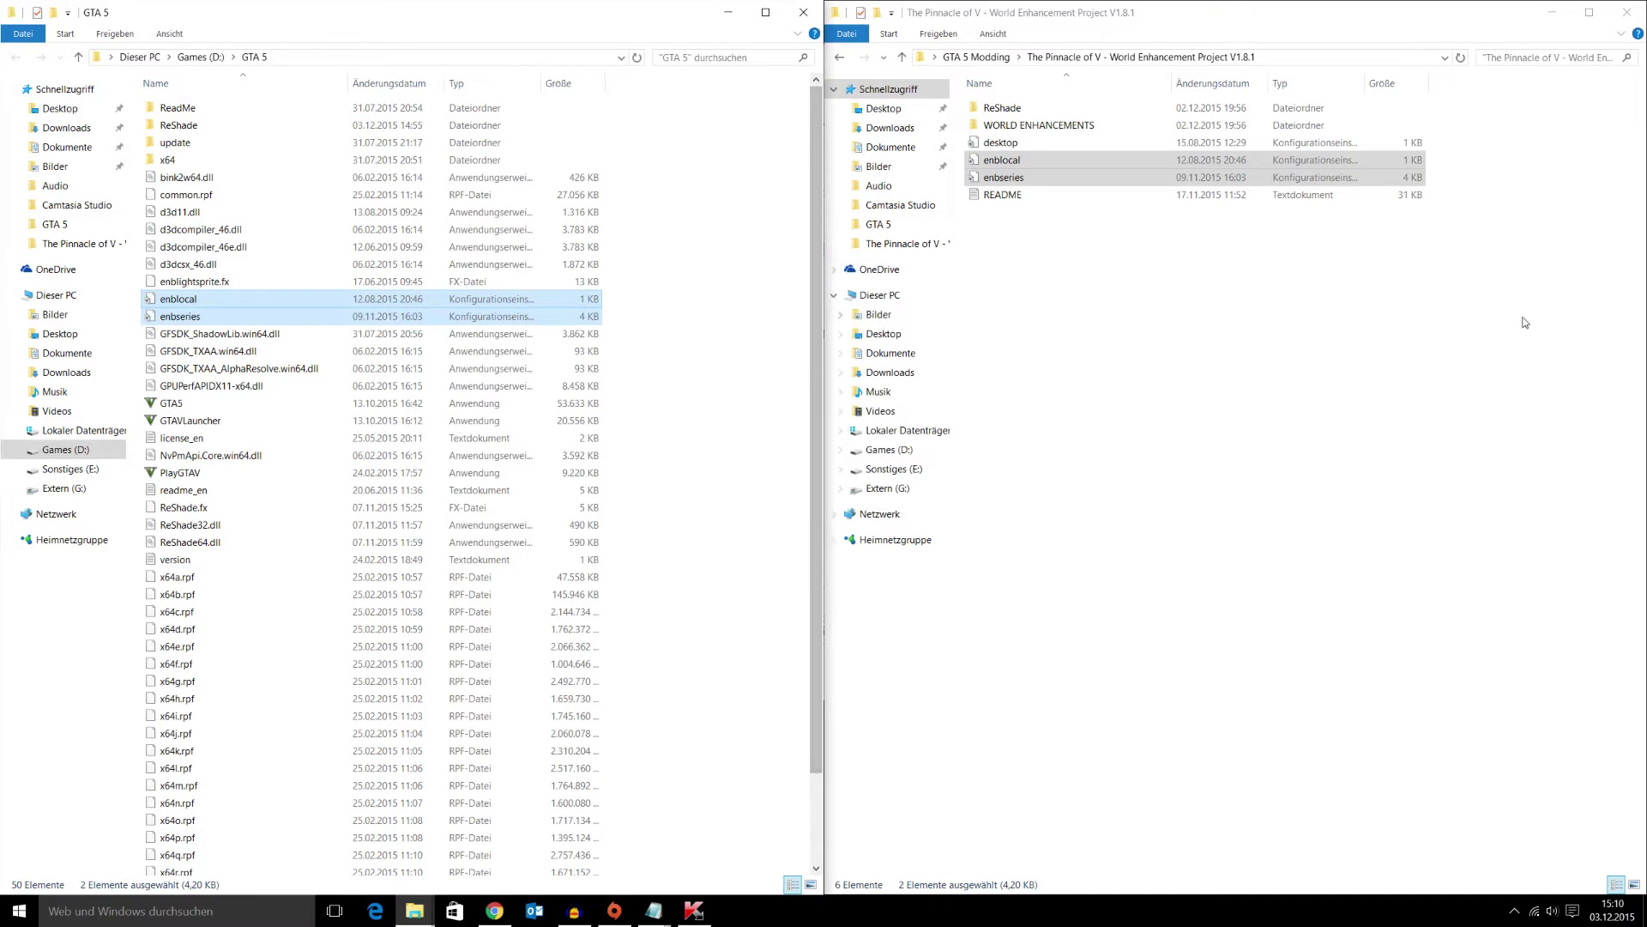
# Step: Bring back the Notepad installation steps and highlight the Step 7 line about the two ENB files
pyautogui.click(652, 913)
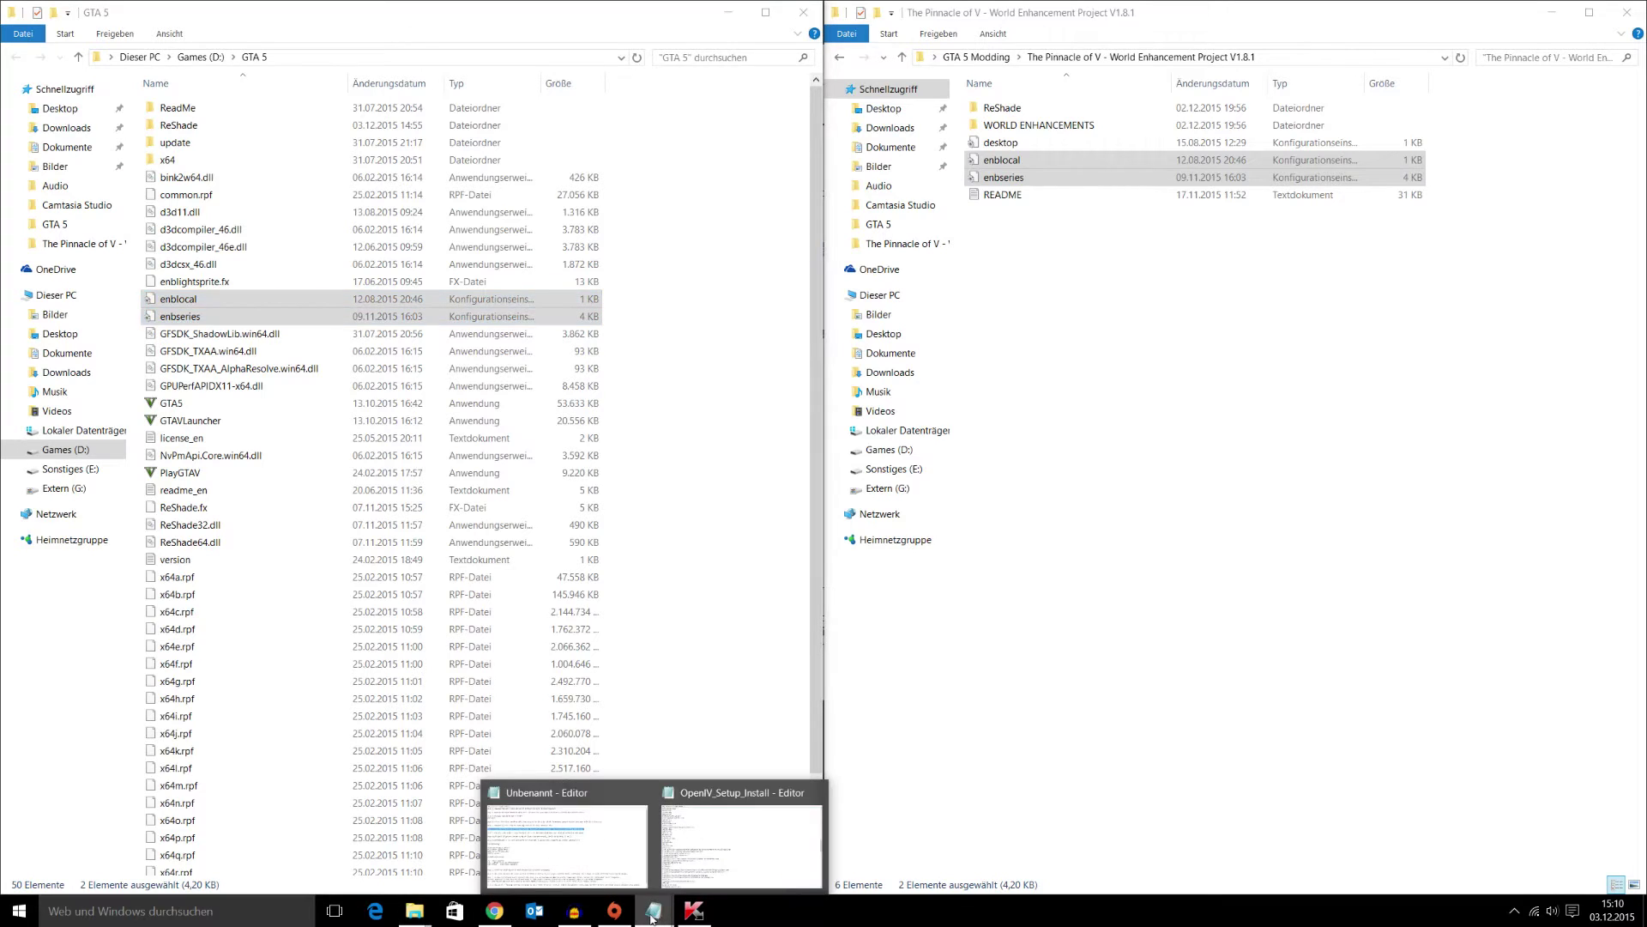
pyautogui.click(567, 845)
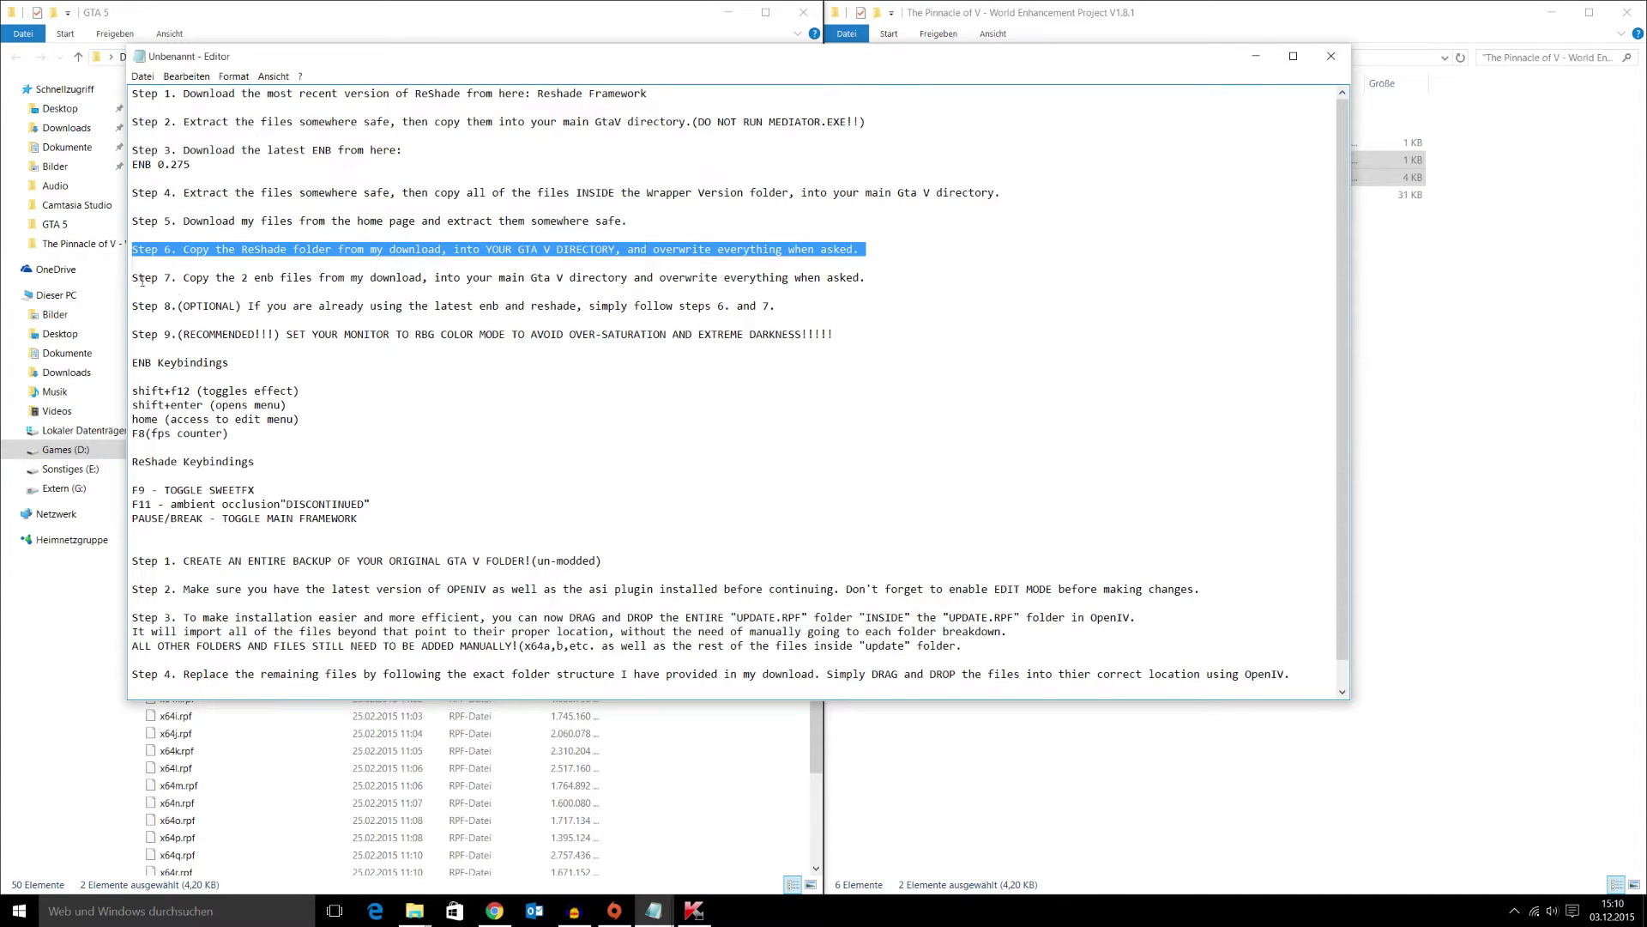
pyautogui.moveTo(142, 280); pyautogui.dragTo(879, 279)
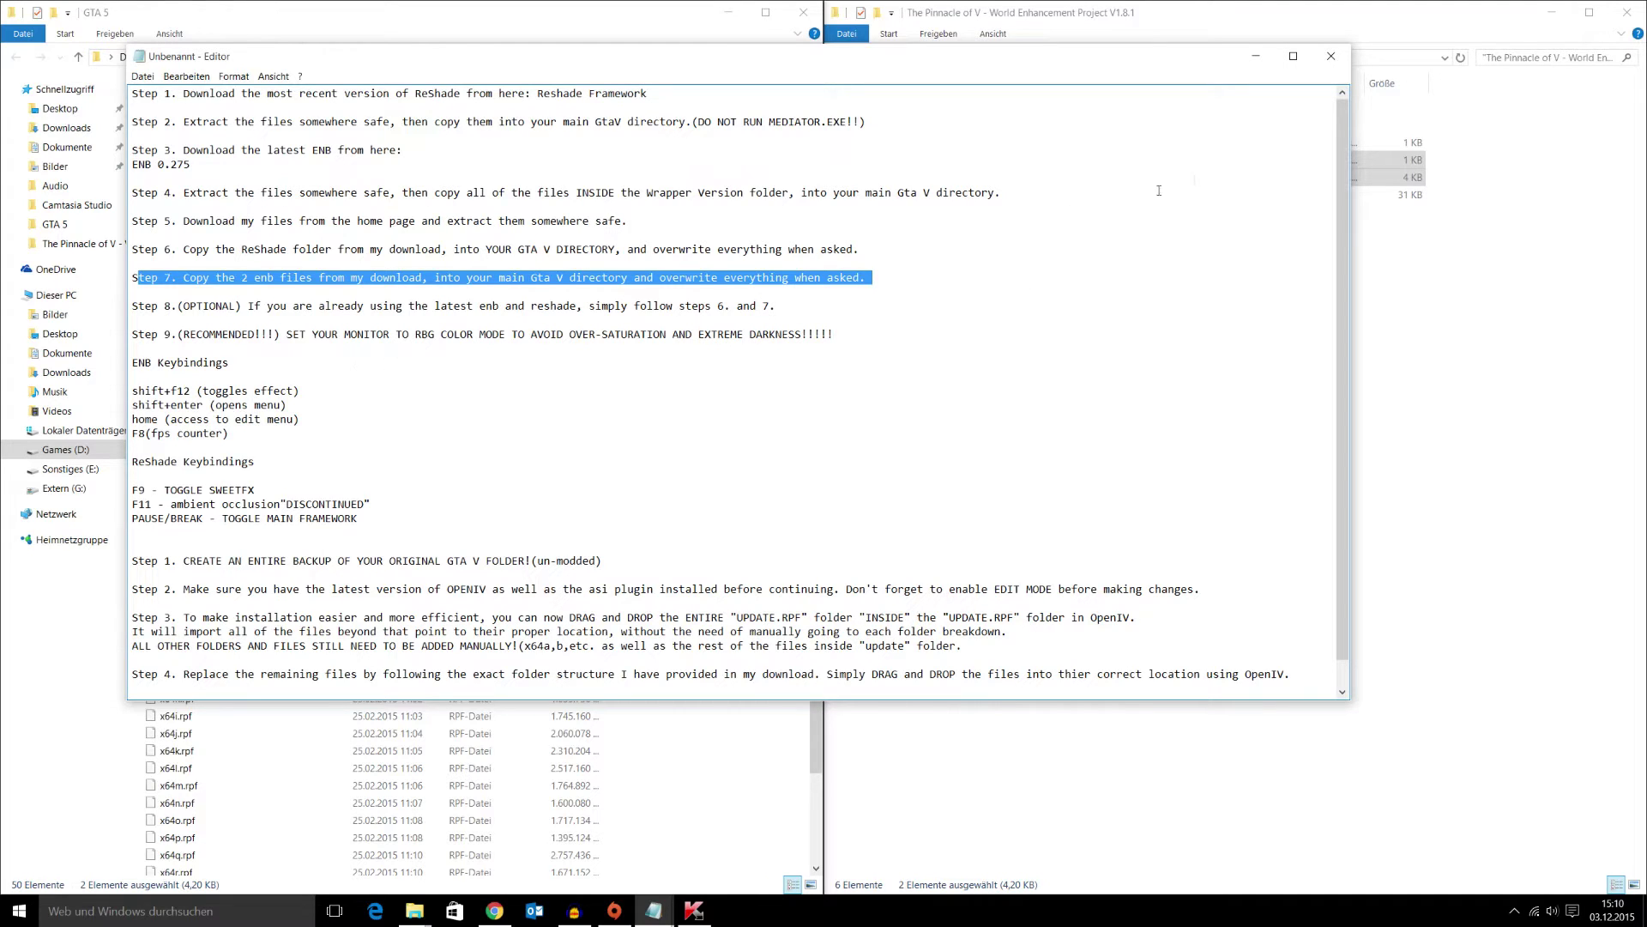
# Step: Minimize the Notepad document and both File Explorer windows to show the desktop
pyautogui.click(1256, 57)
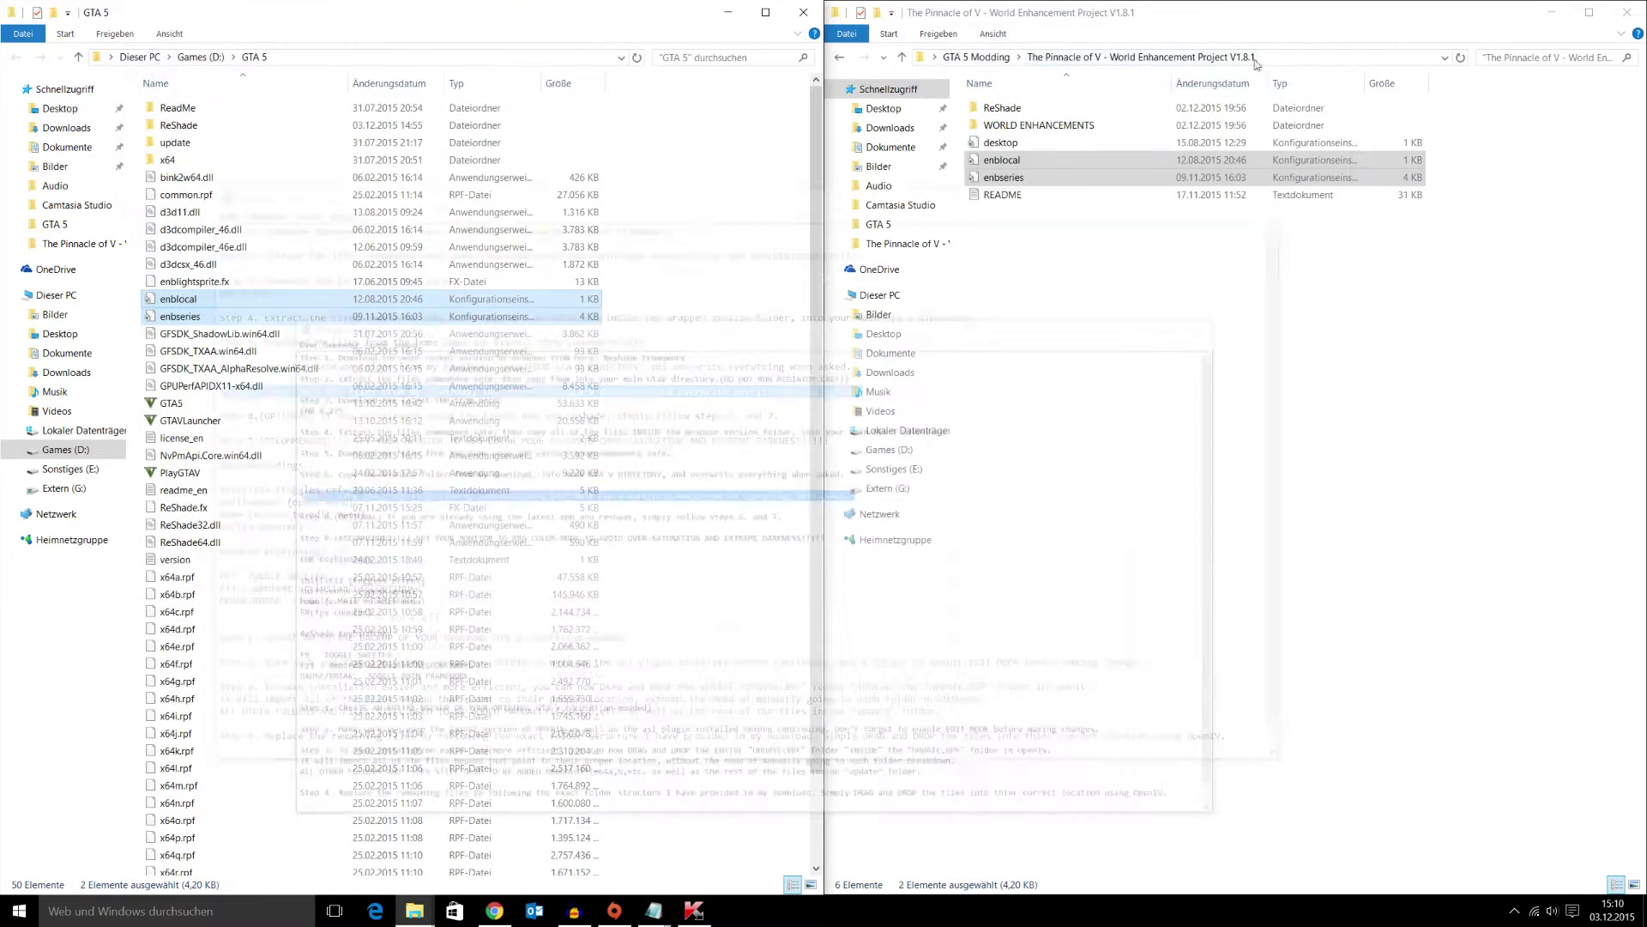
pyautogui.click(728, 12)
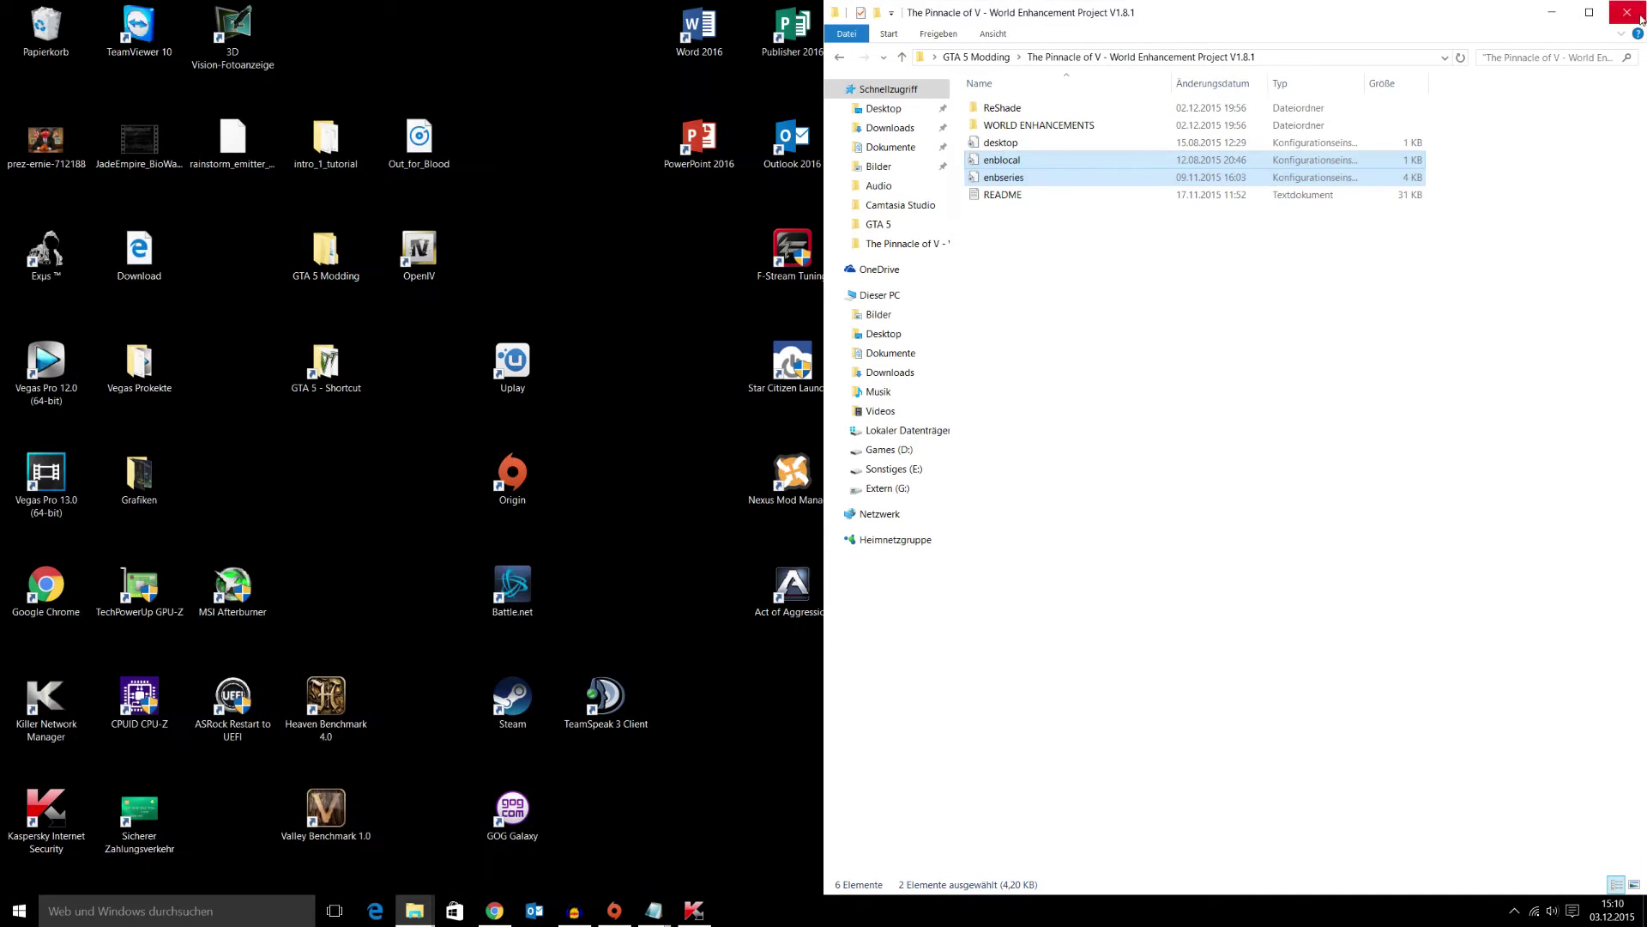
pyautogui.click(1551, 12)
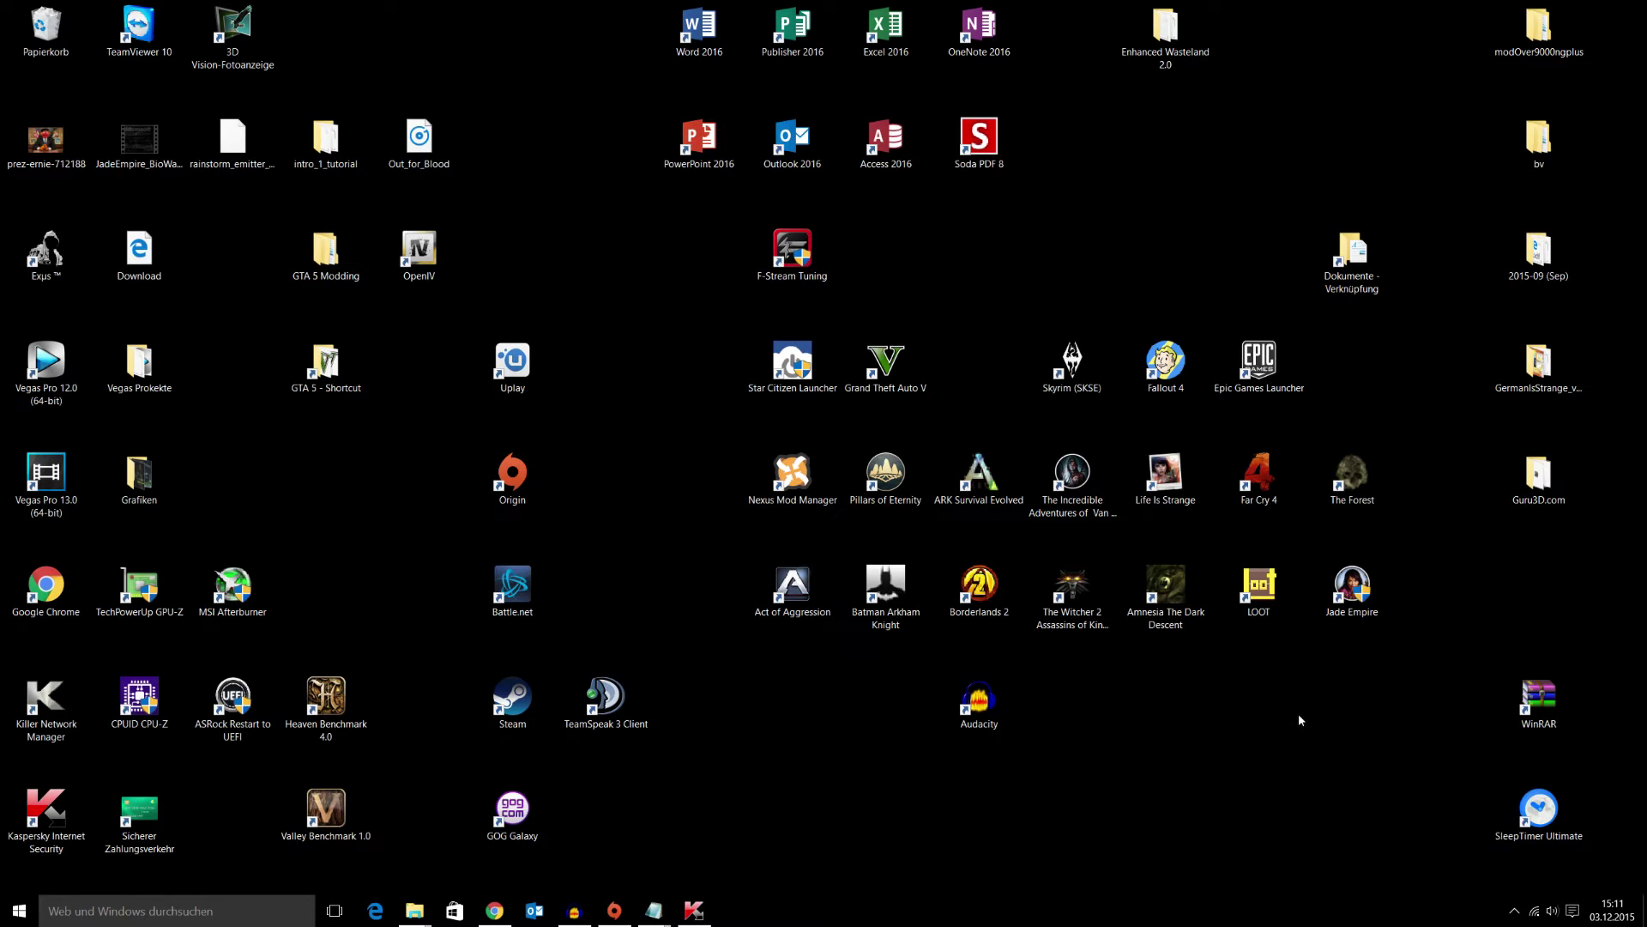
# Step: Launch Grand Theft Auto V, accepting the display calibration as is, and open its Grafik settings
pyautogui.doubleClick(877, 387)
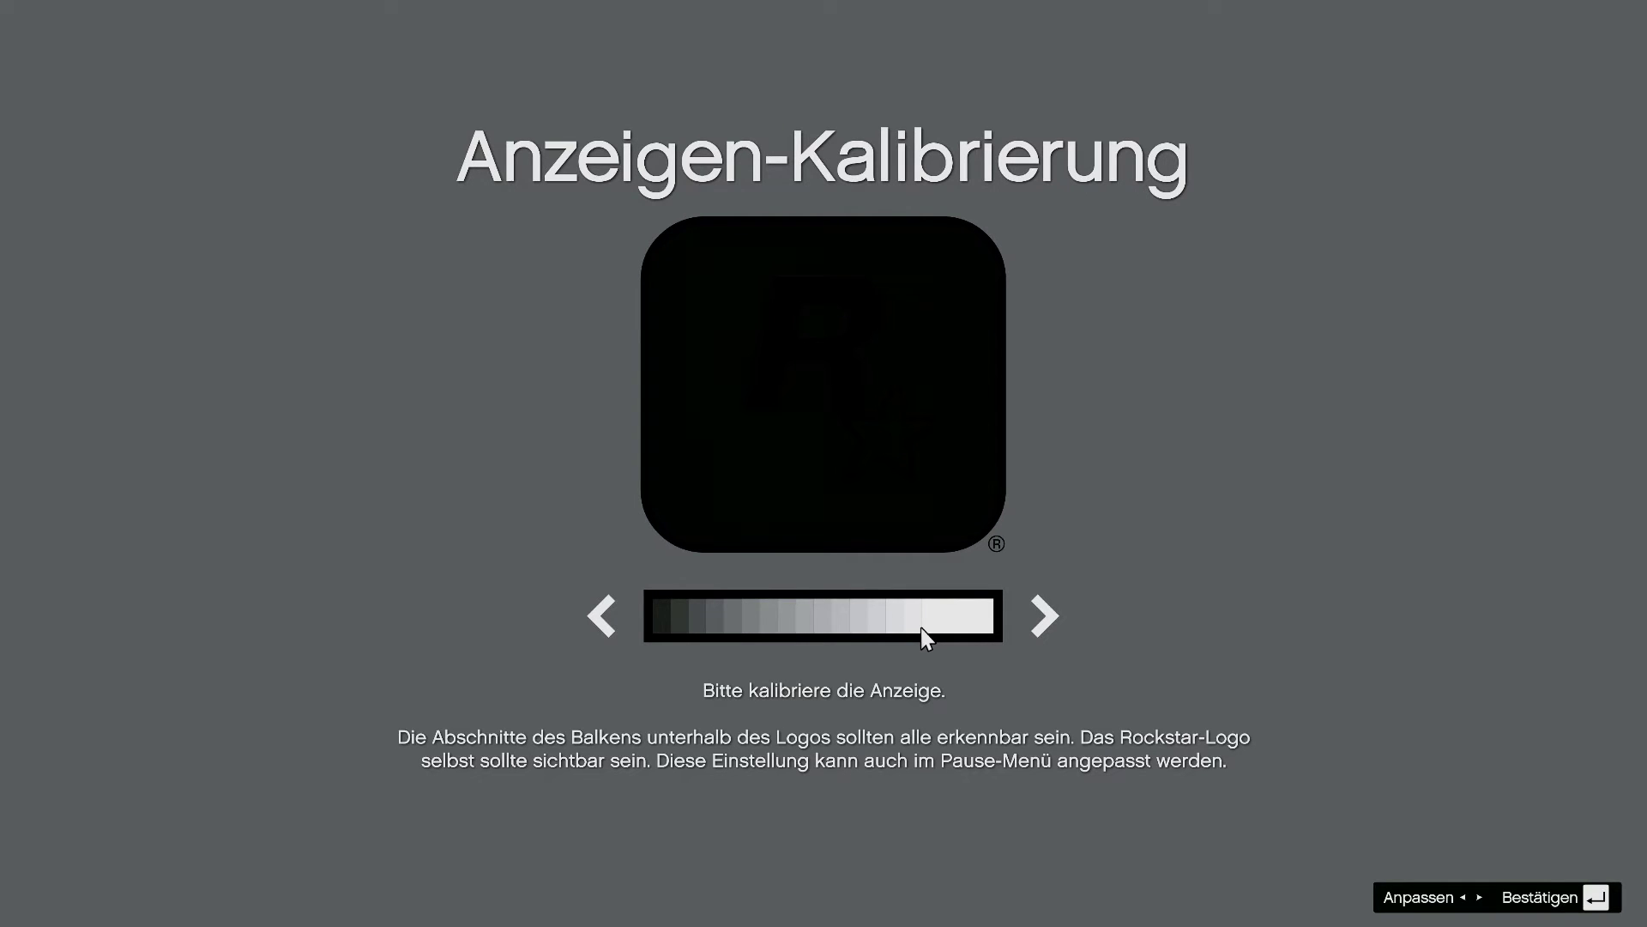
pyautogui.press('Return')
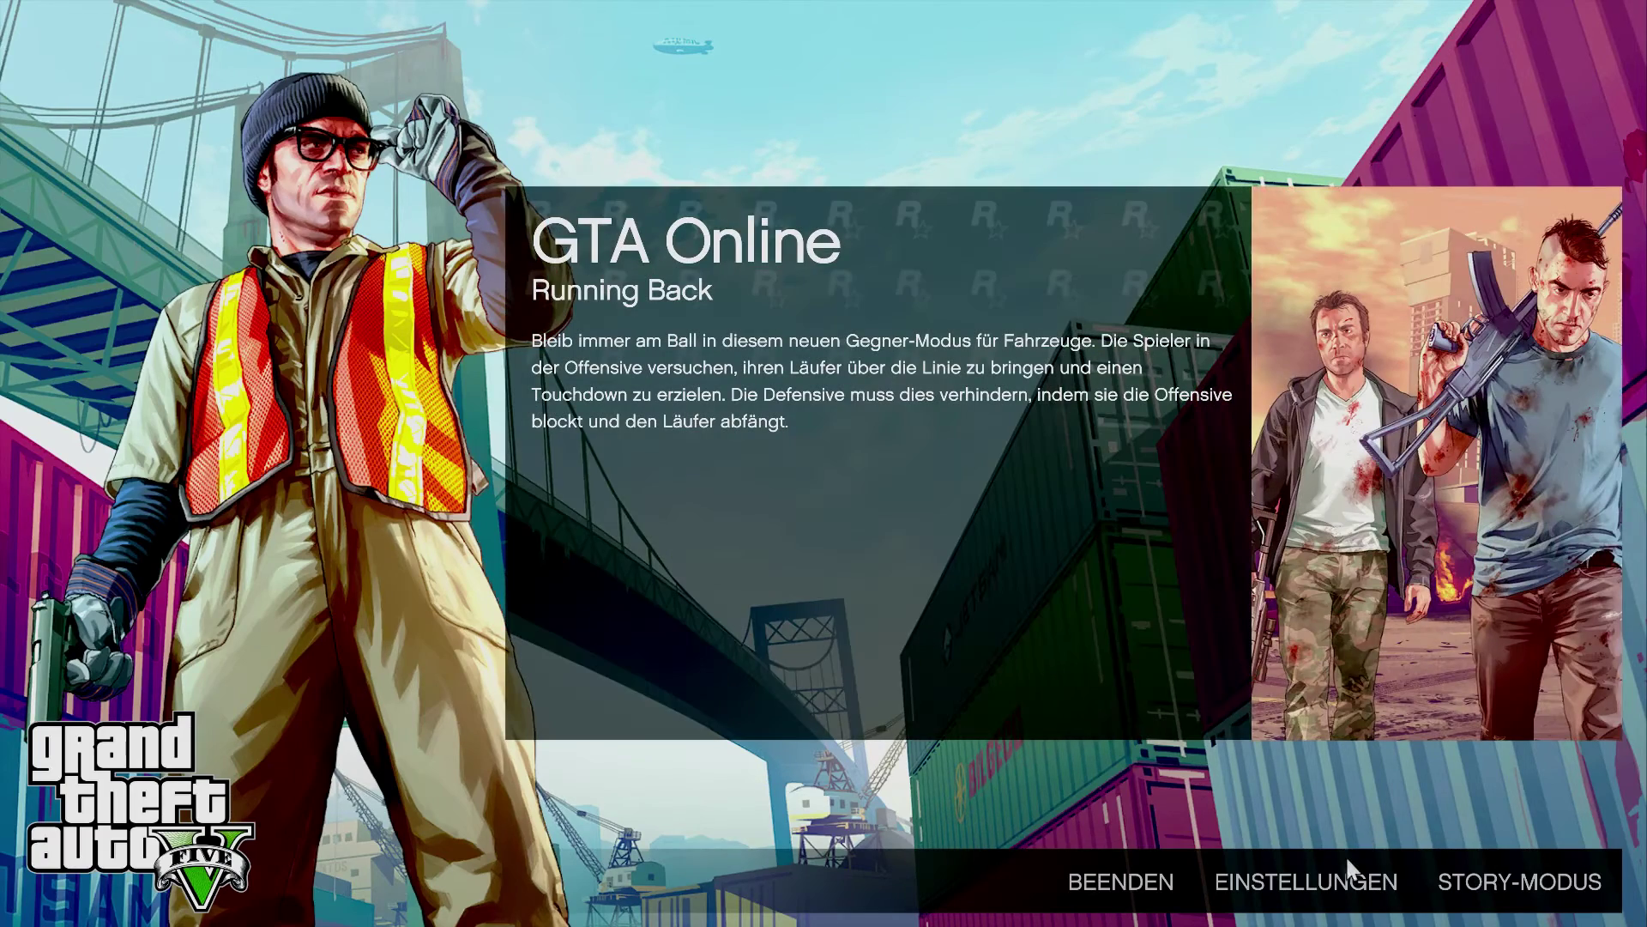
pyautogui.click(1331, 887)
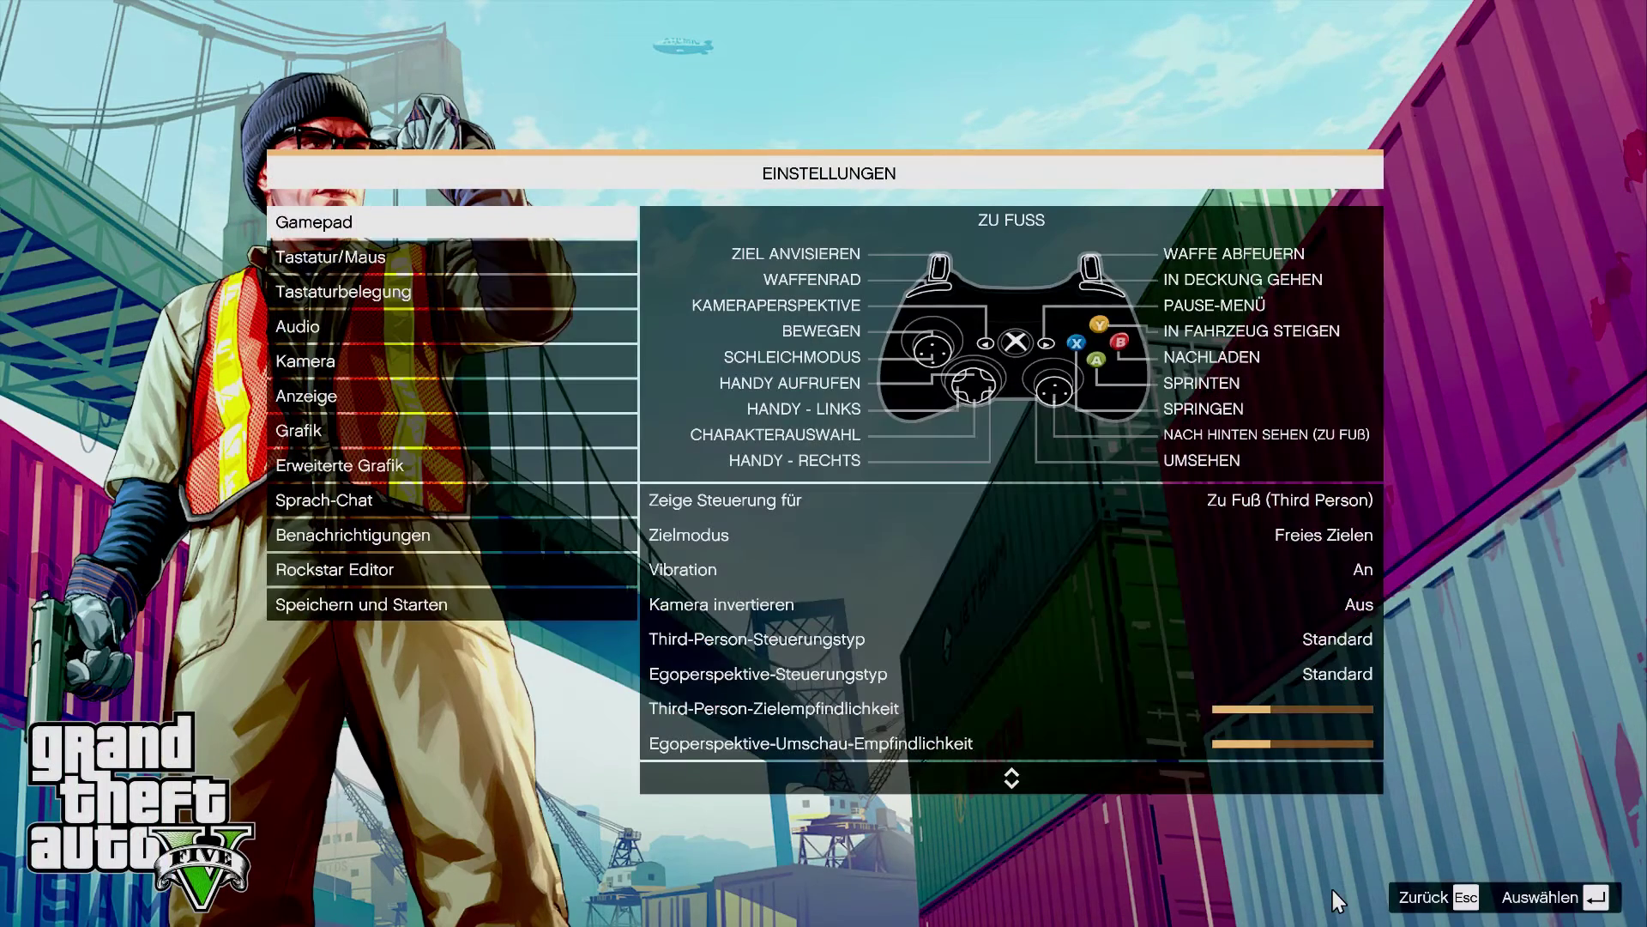
pyautogui.click(379, 431)
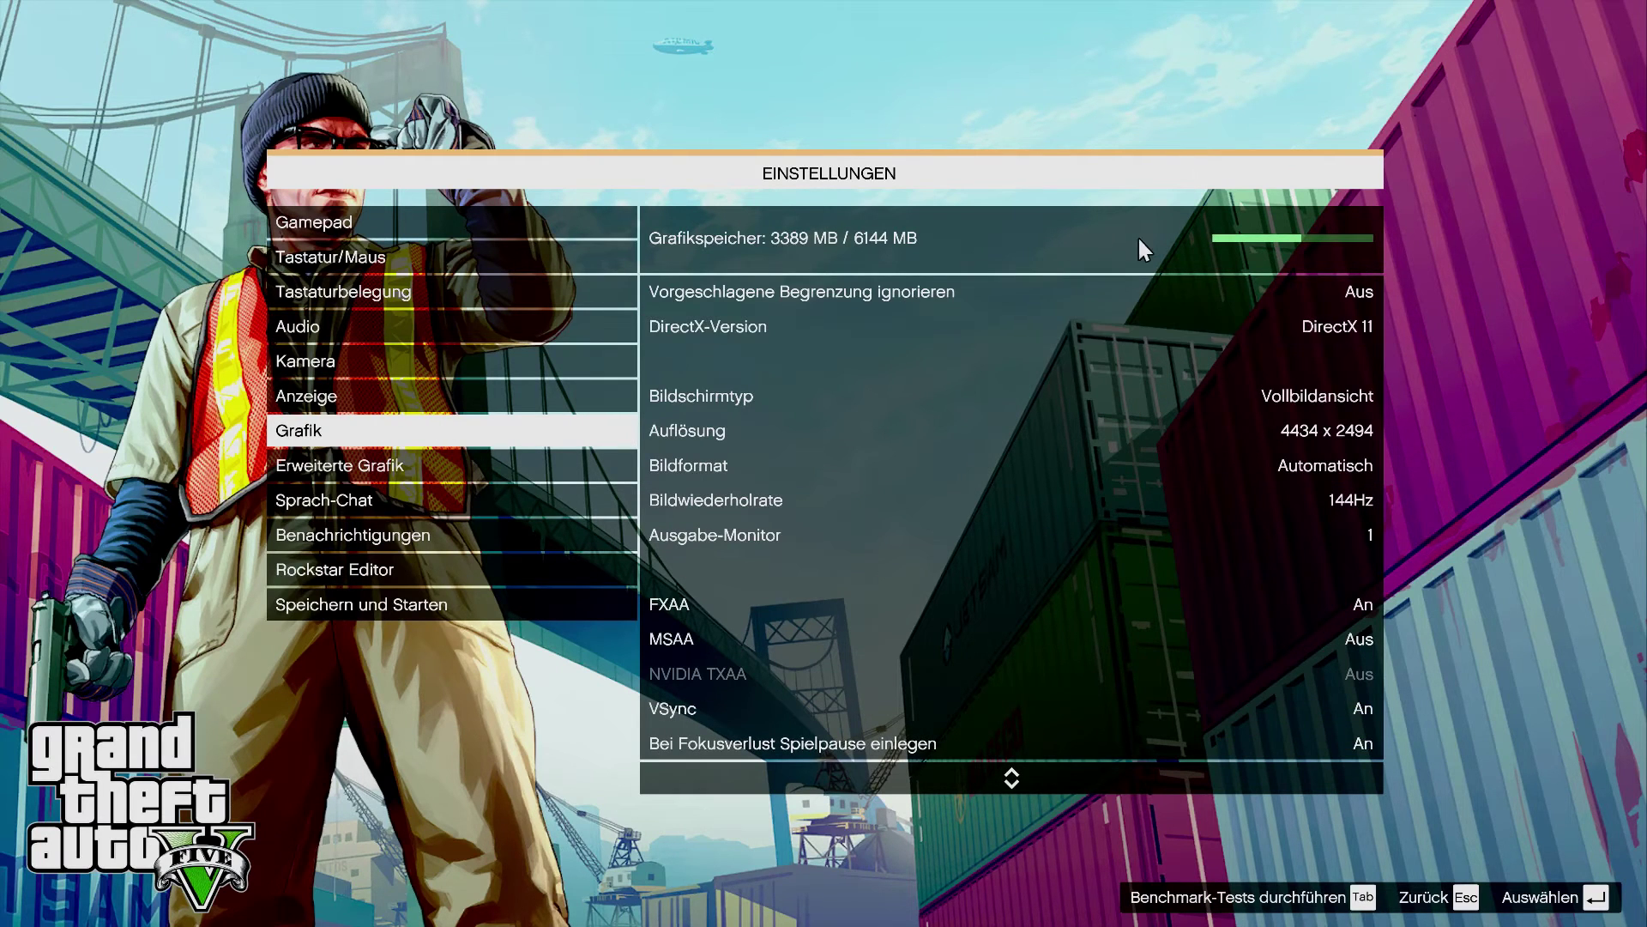
# Step: Set the game's Auflösung to 2560 x 1440 in the Grafik settings
pyautogui.click(1275, 434)
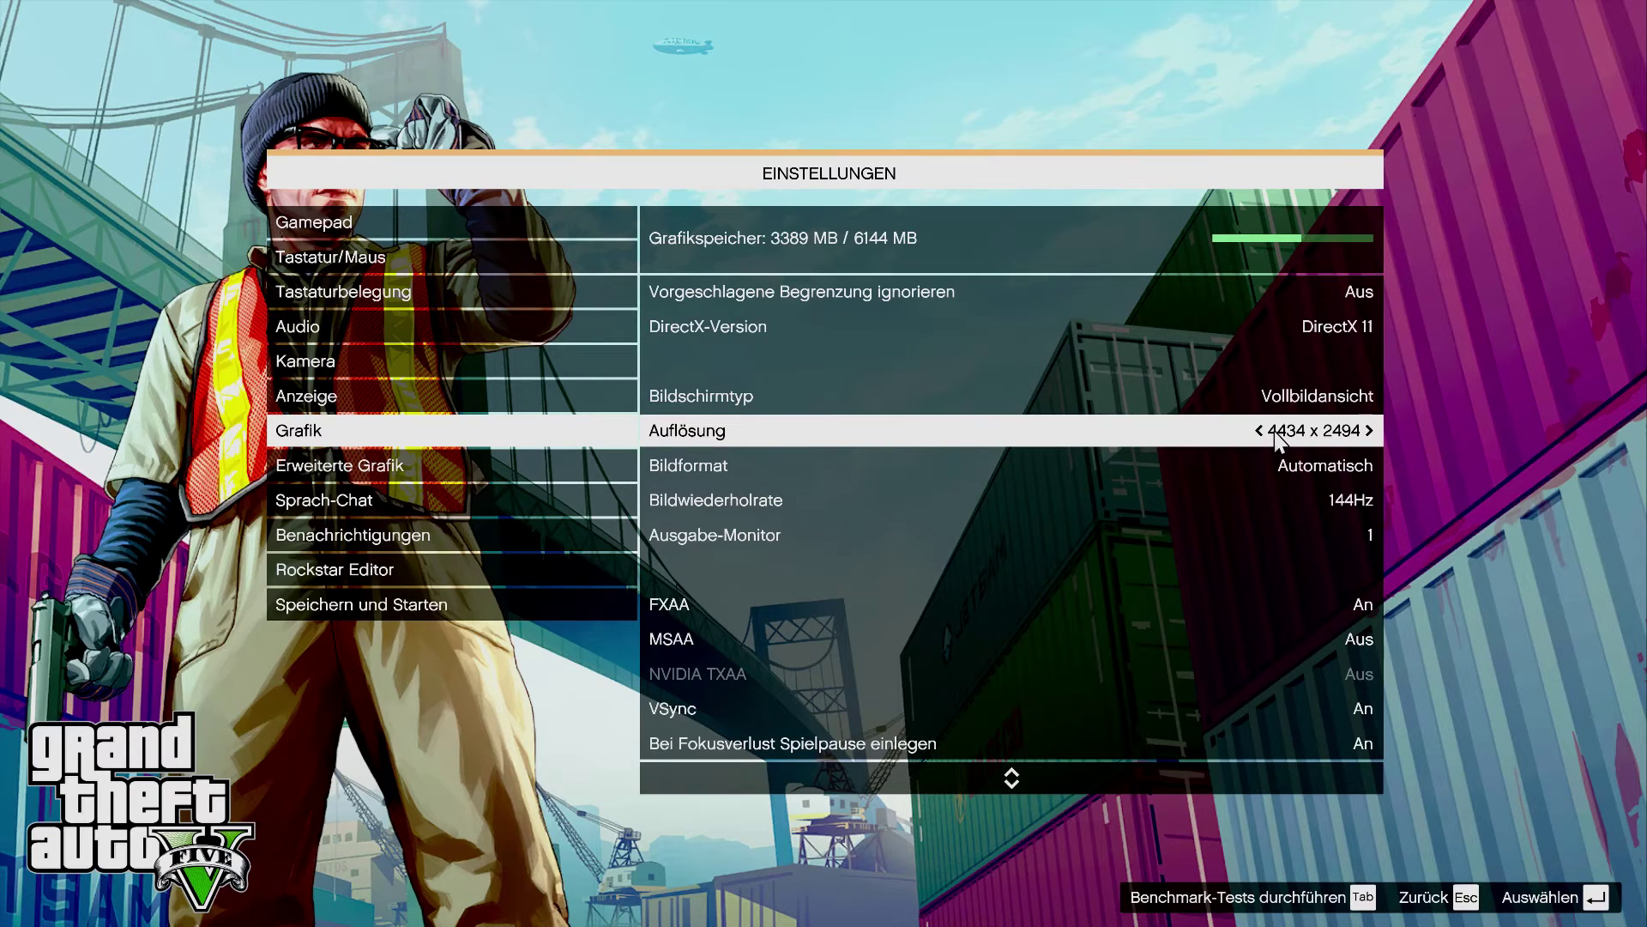
pyautogui.press('Left')
pyautogui.press('Left')
pyautogui.press('Left')
pyautogui.press('Left')
pyautogui.press('Left')
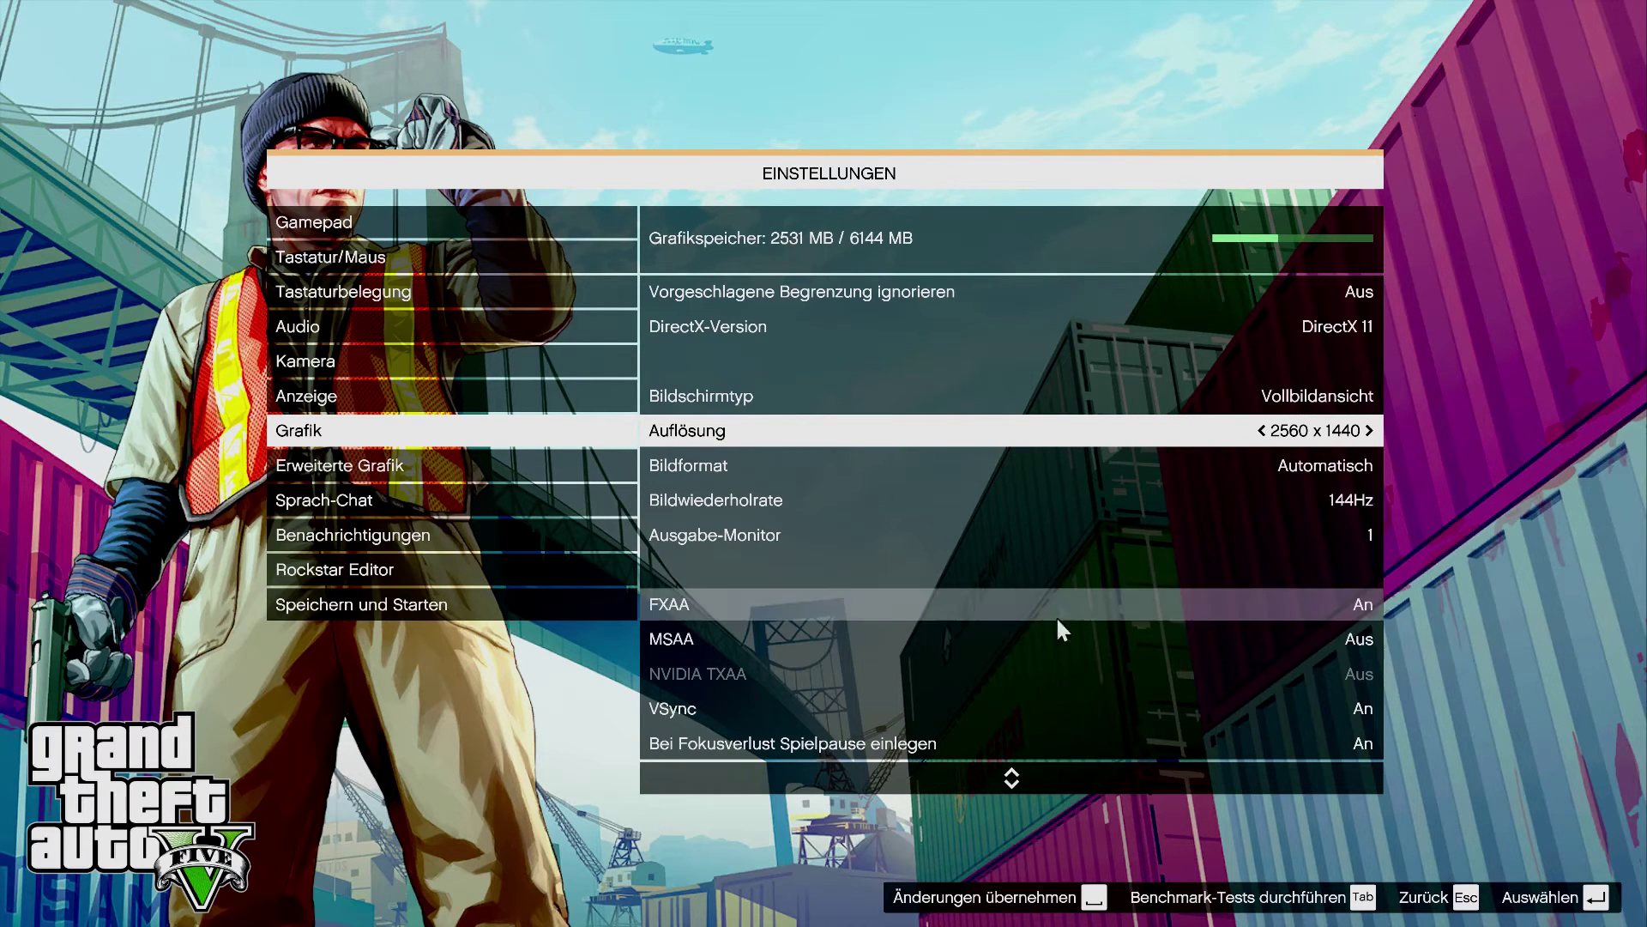
# Step: Review the Grafik settings for display, anti-aliasing, VSync, population and Darstellungsdistanz, down to Schattenqualität
pyautogui.click(1050, 470)
pyautogui.click(1068, 526)
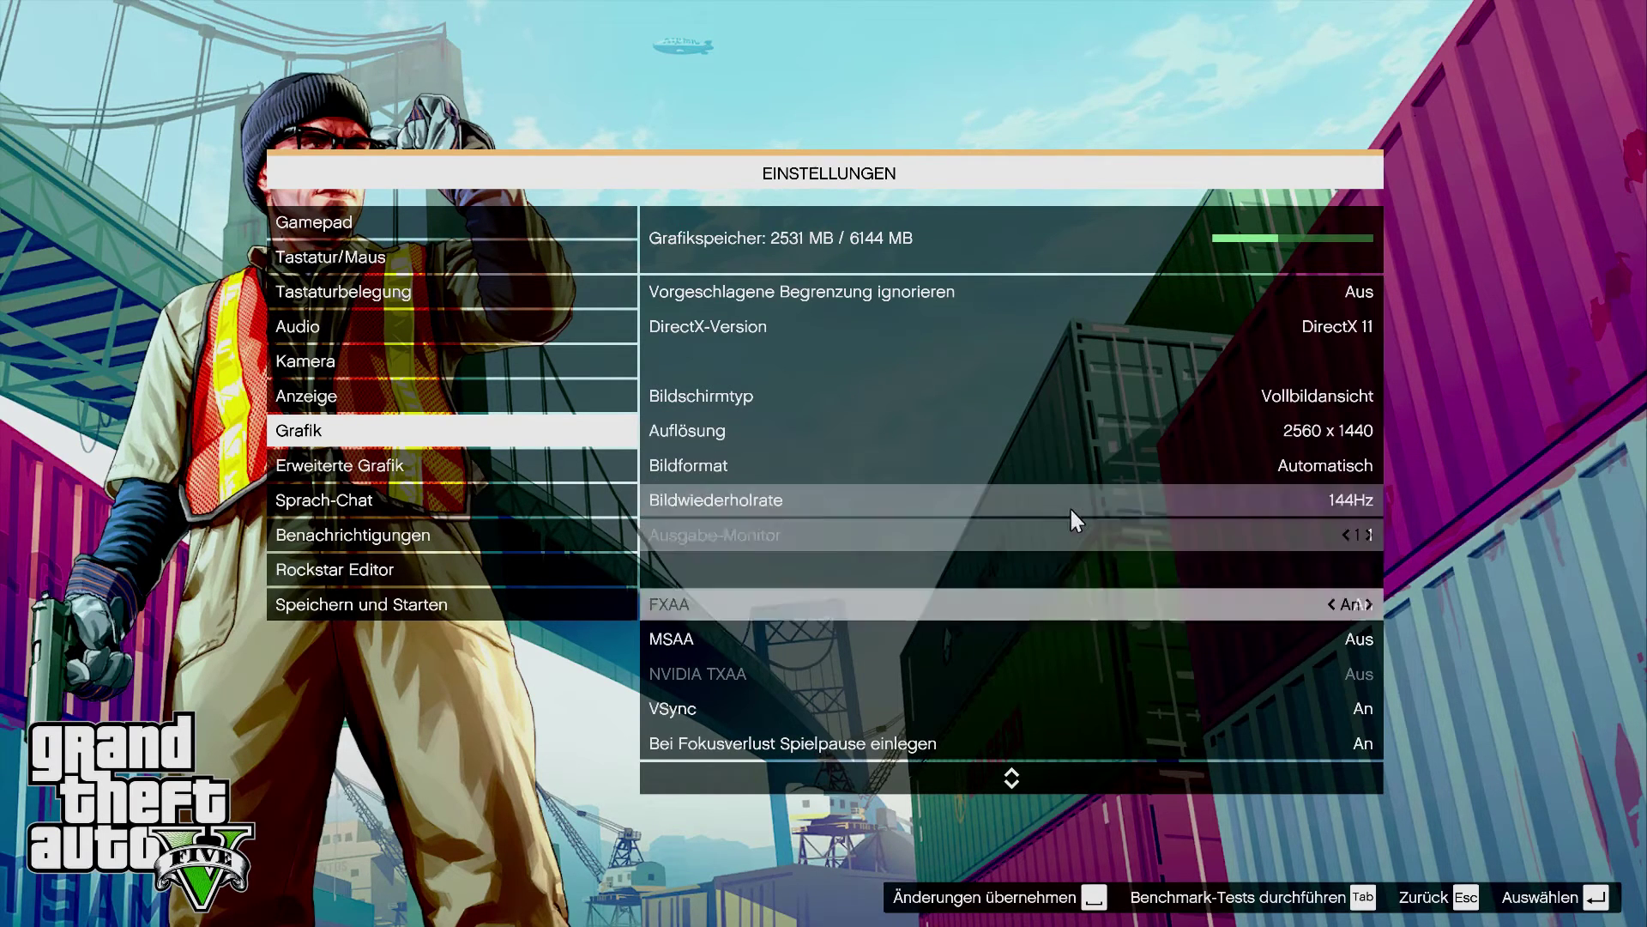
pyautogui.press('Down')
pyautogui.press('Down')
pyautogui.press('Down')
pyautogui.press('Down')
pyautogui.press('Down')
pyautogui.press('Down')
pyautogui.press('Down')
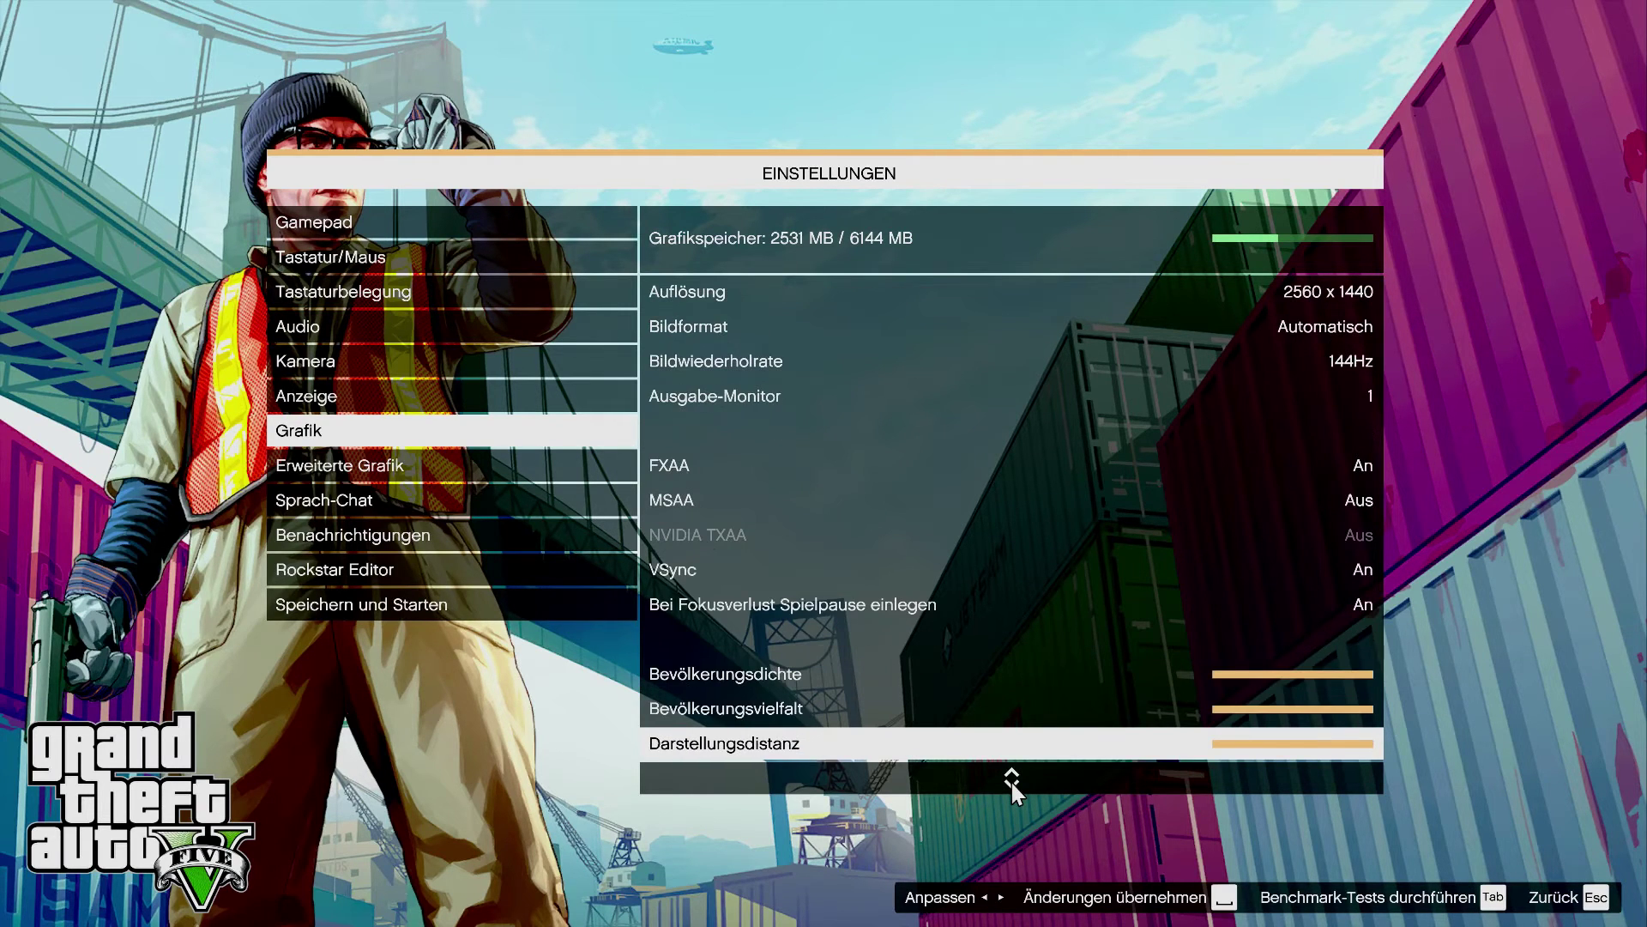
pyautogui.press('Down')
pyautogui.press('Down')
pyautogui.press('Down')
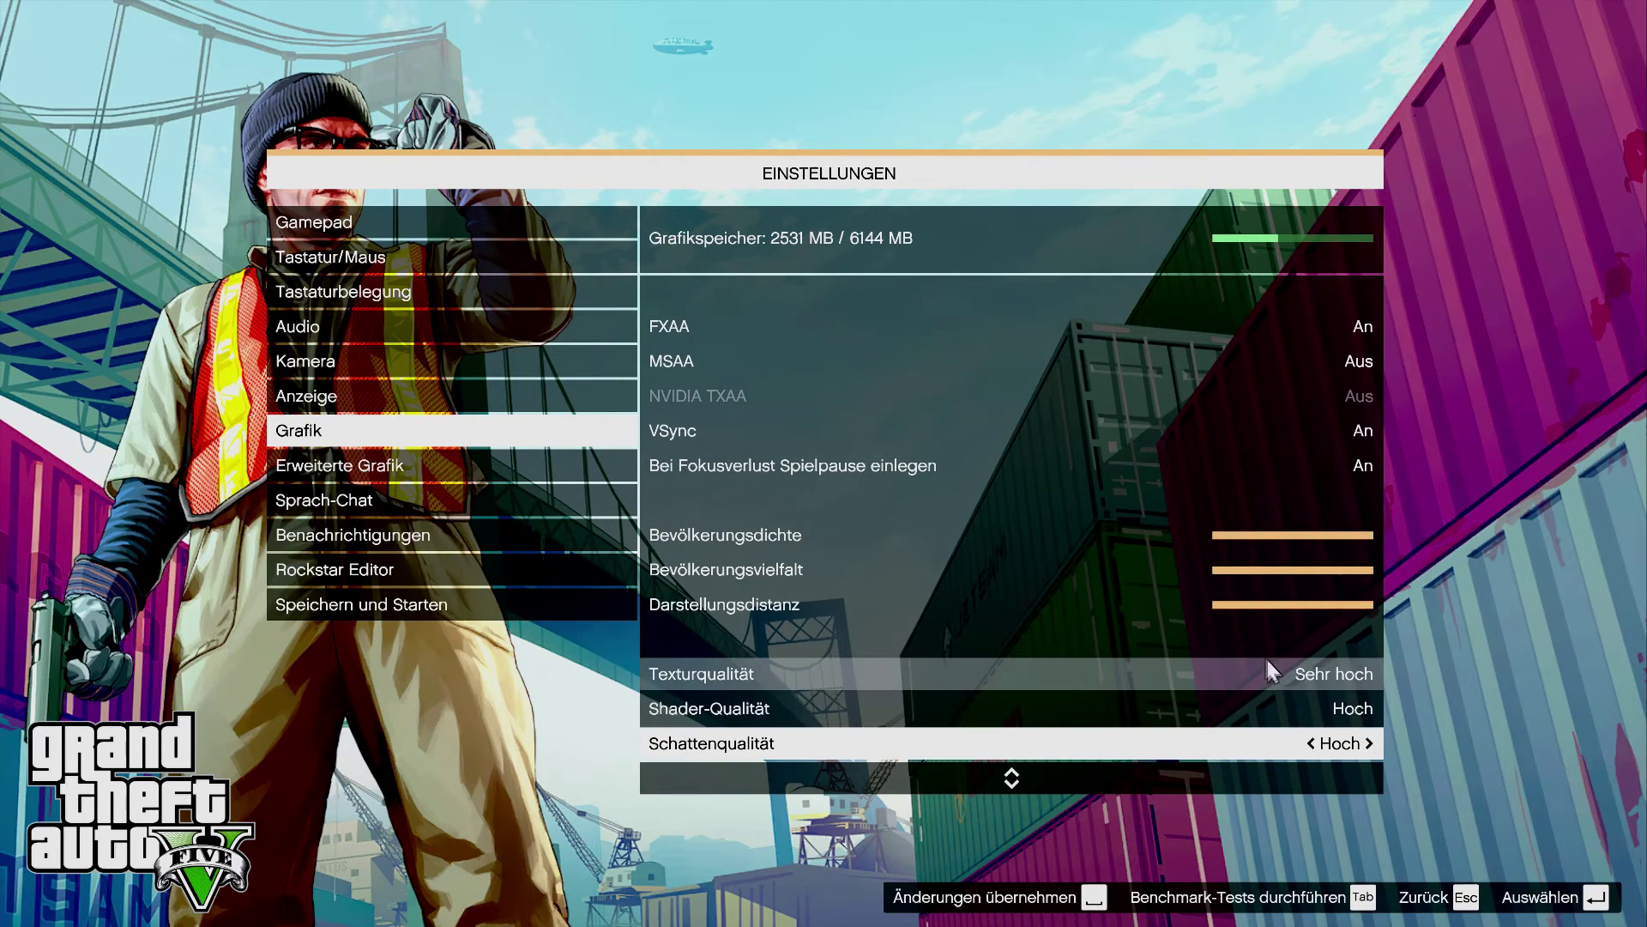
# Step: Cycle through the Texturqualität options and return to Sehr hoch
pyautogui.click(1302, 682)
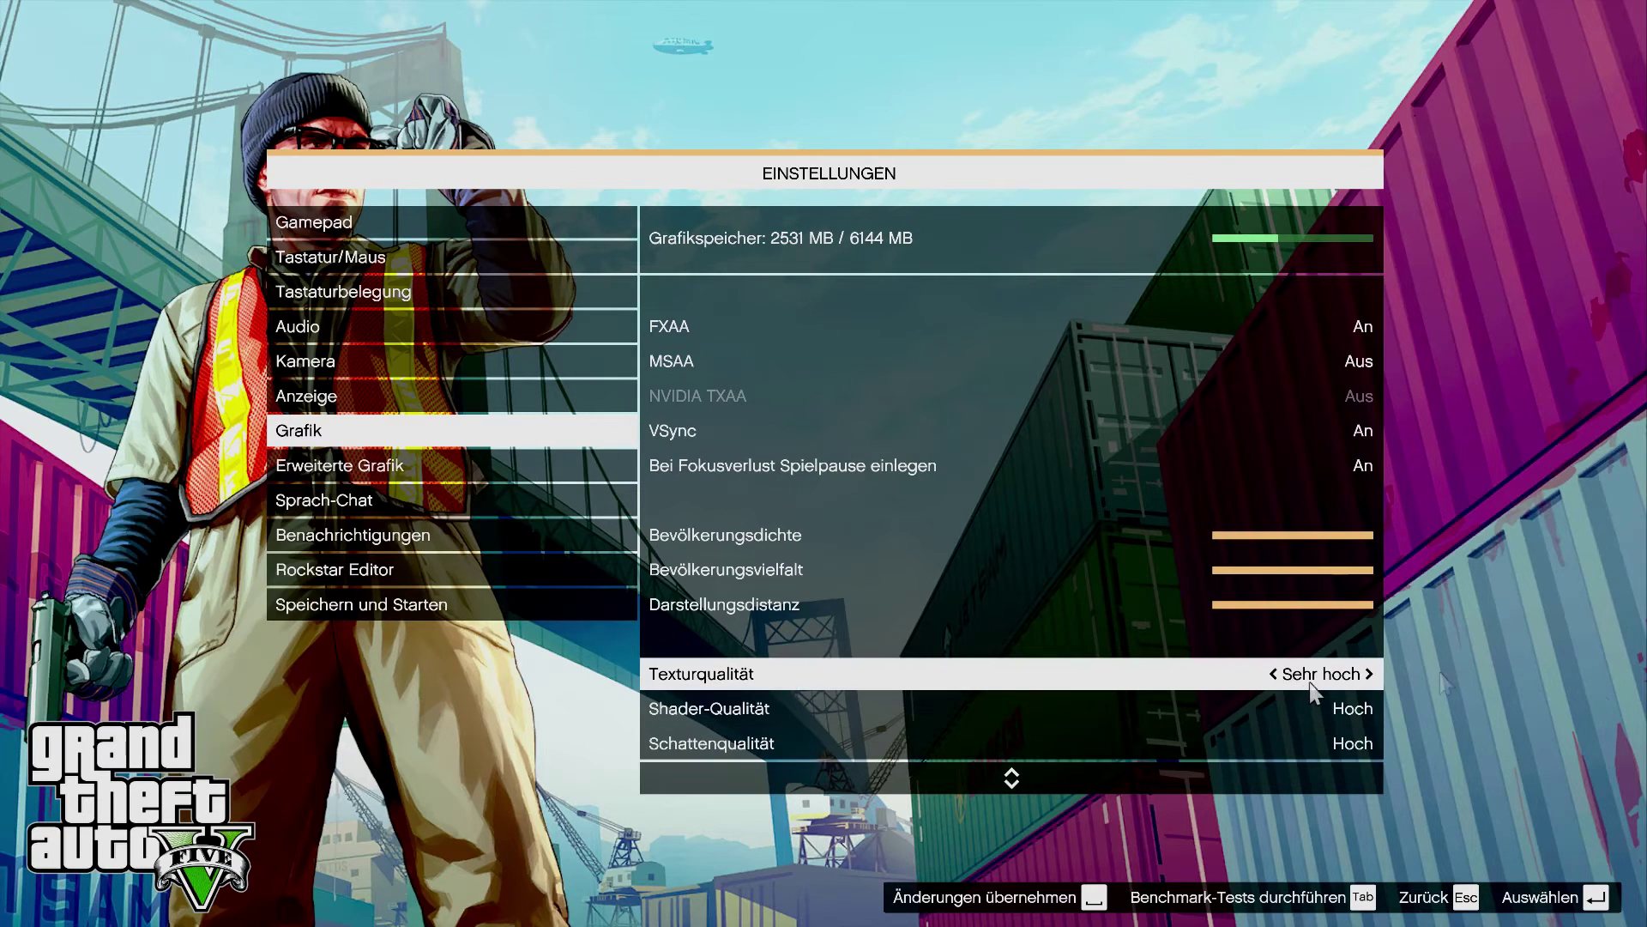
pyautogui.click(1370, 676)
pyautogui.click(1370, 679)
pyautogui.click(1370, 676)
pyautogui.click(1370, 676)
pyautogui.click(1370, 676)
pyautogui.click(1370, 676)
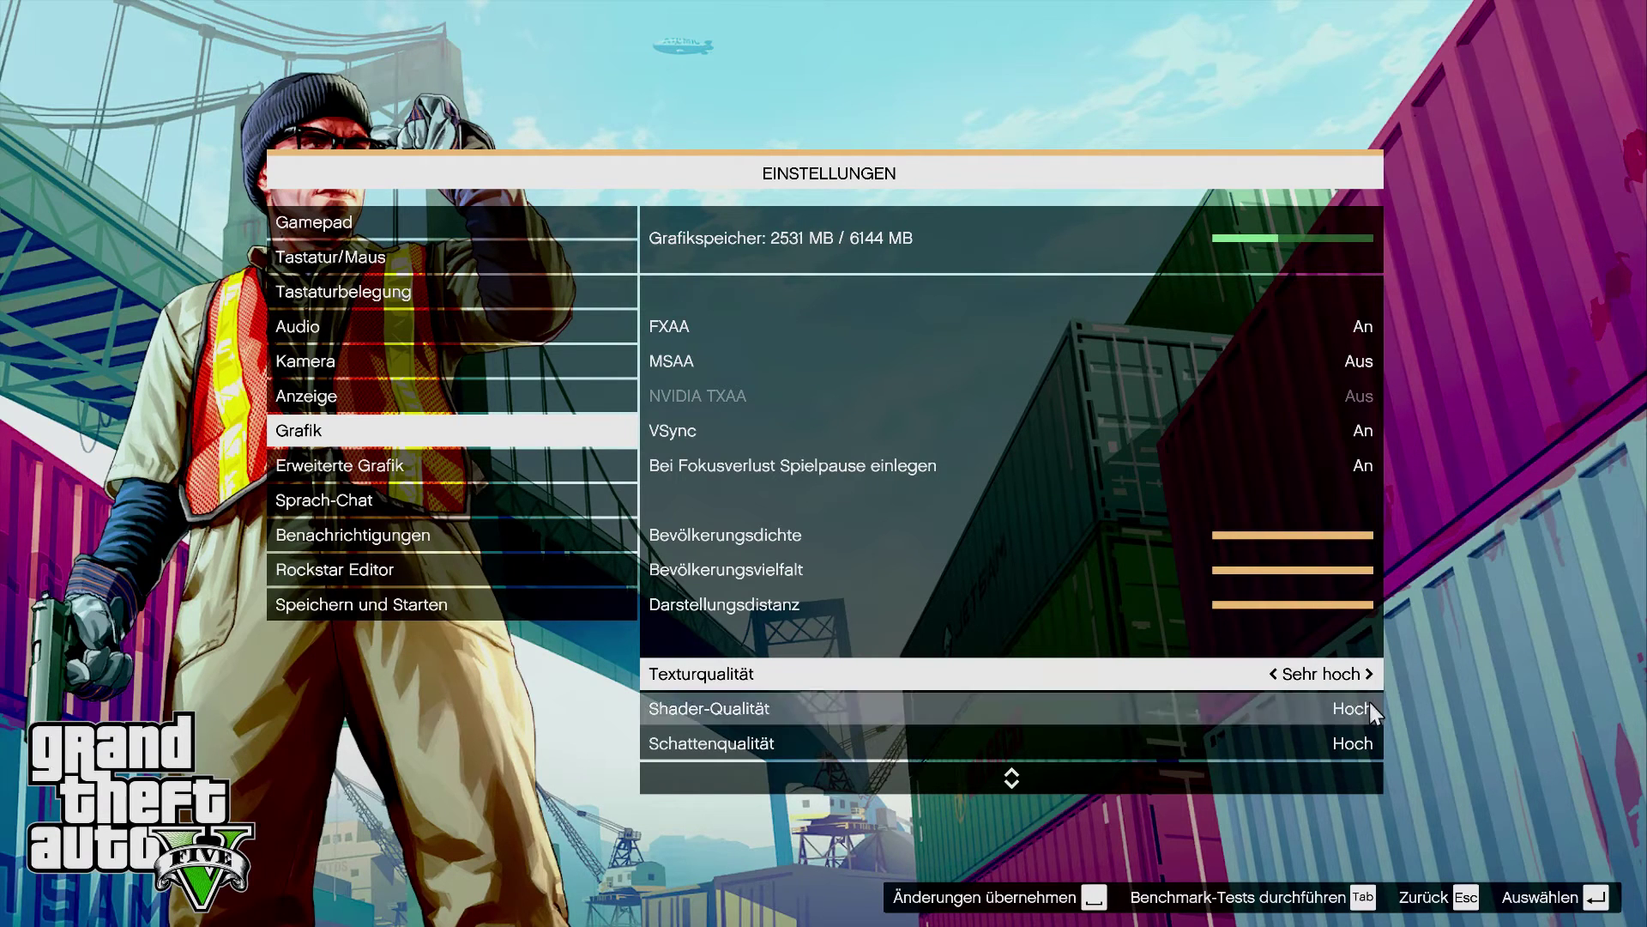
# Step: Set both Shader-Qualität and Schattenqualität to Sehr hoch
pyautogui.click(1368, 705)
pyautogui.click(1370, 708)
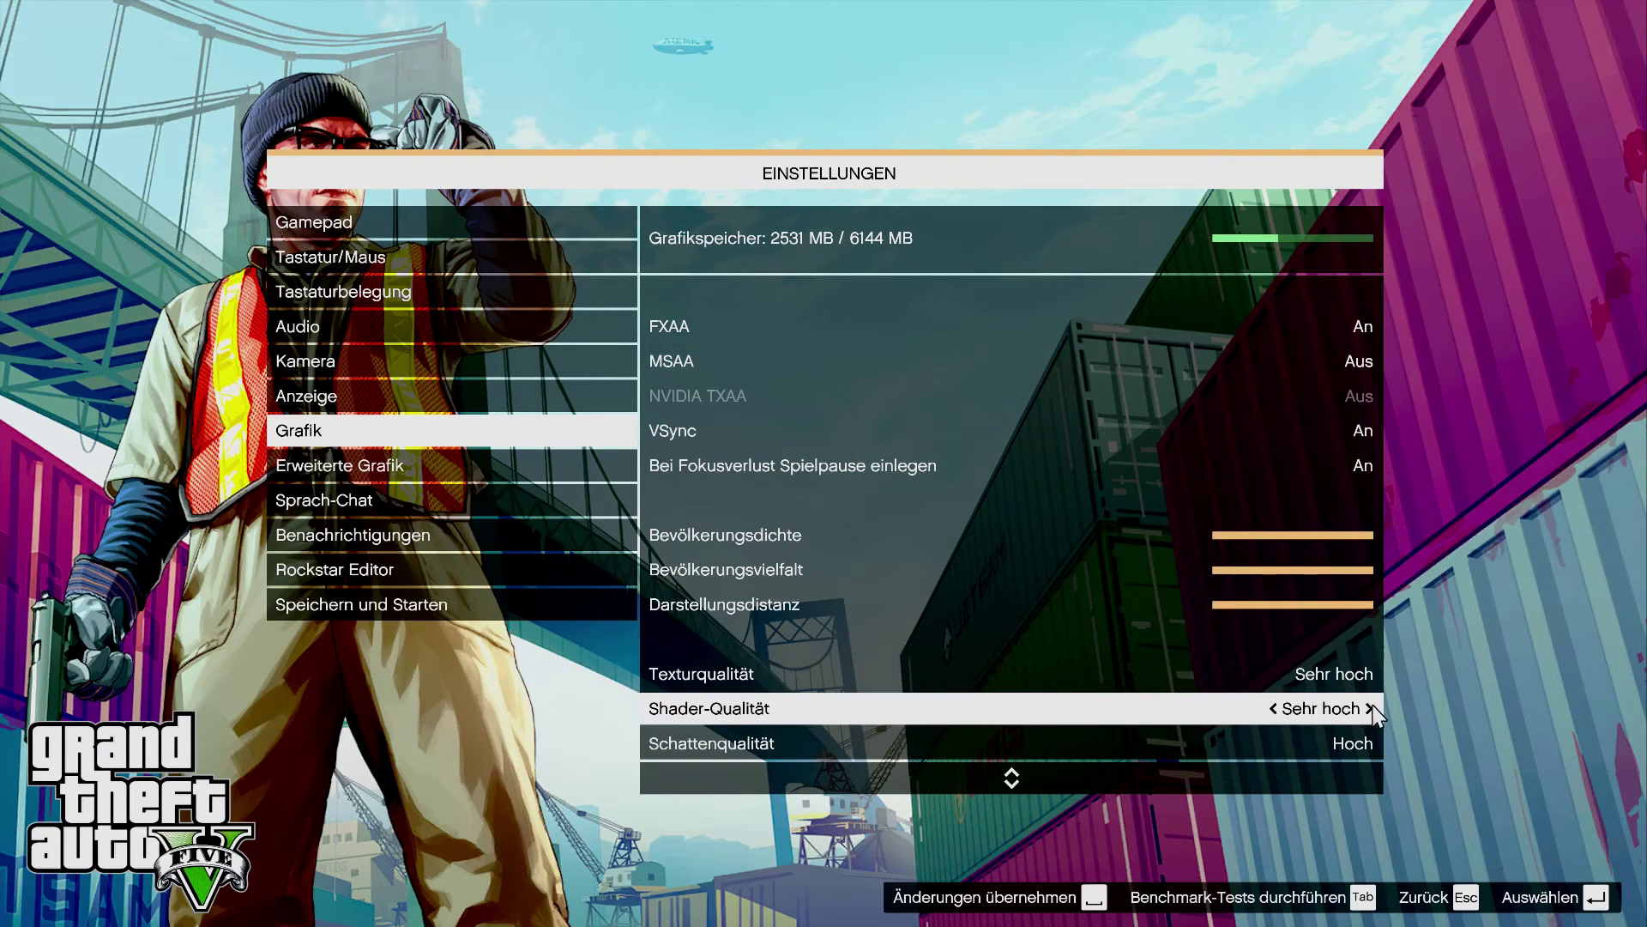
pyautogui.click(1373, 711)
pyautogui.click(1299, 710)
pyautogui.click(1371, 749)
pyautogui.click(1370, 744)
# Step: Set both Wasserqualität and Partikelqualität to Sehr hoch
pyautogui.scroll(-2, 1371, 719)
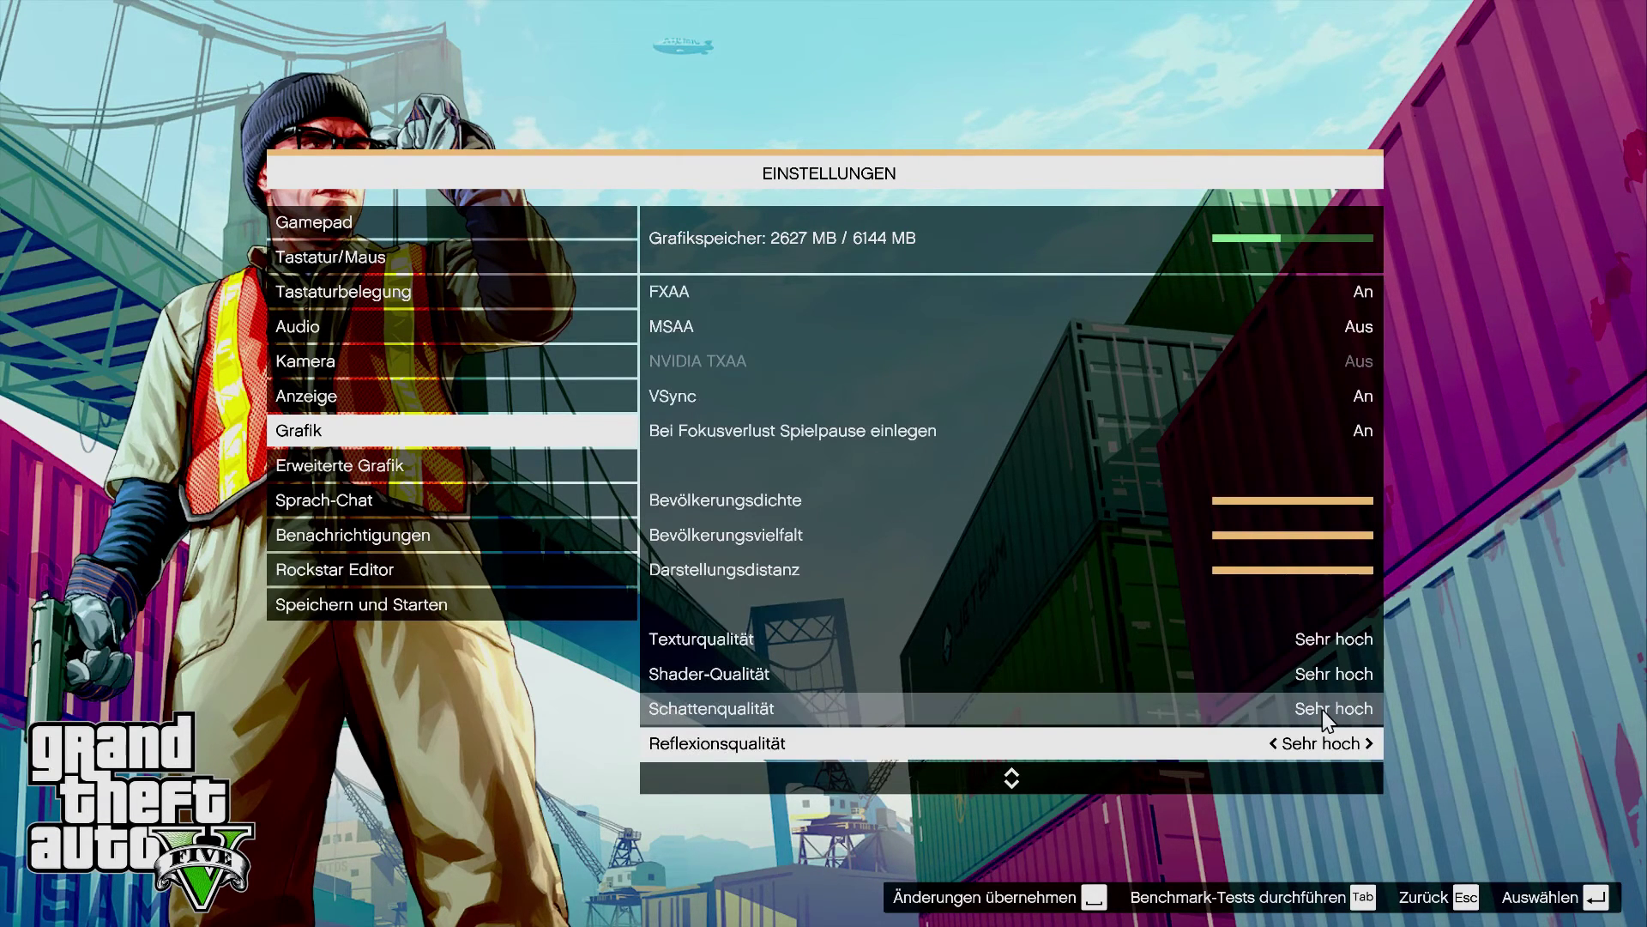
pyautogui.scroll(-1, 1330, 719)
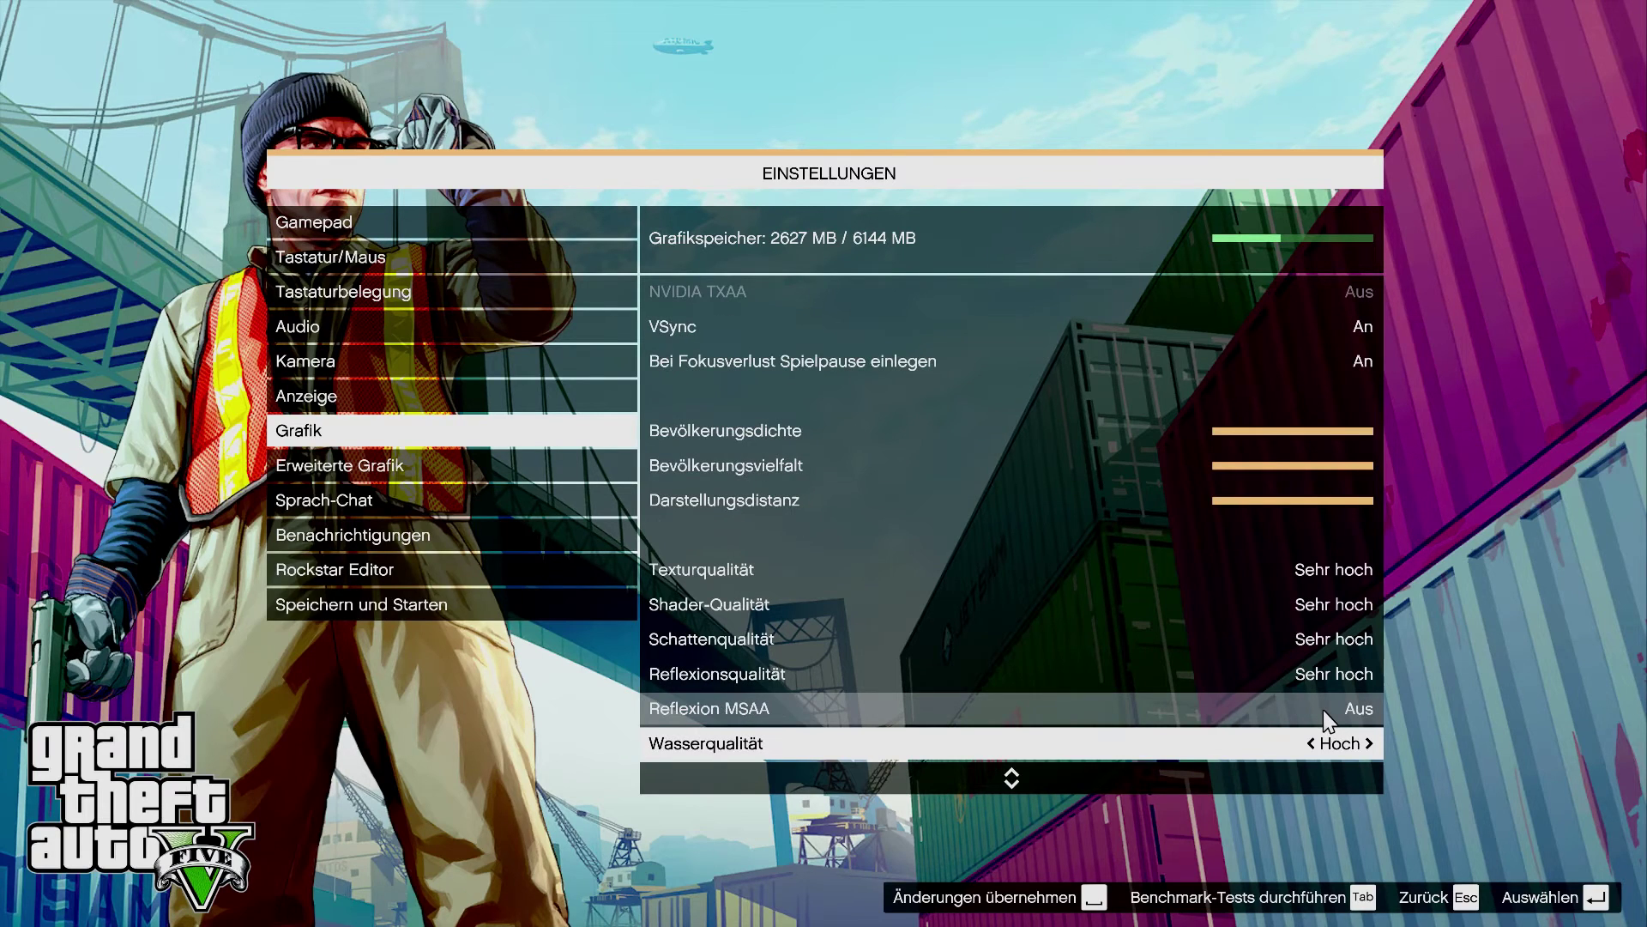
pyautogui.click(1370, 743)
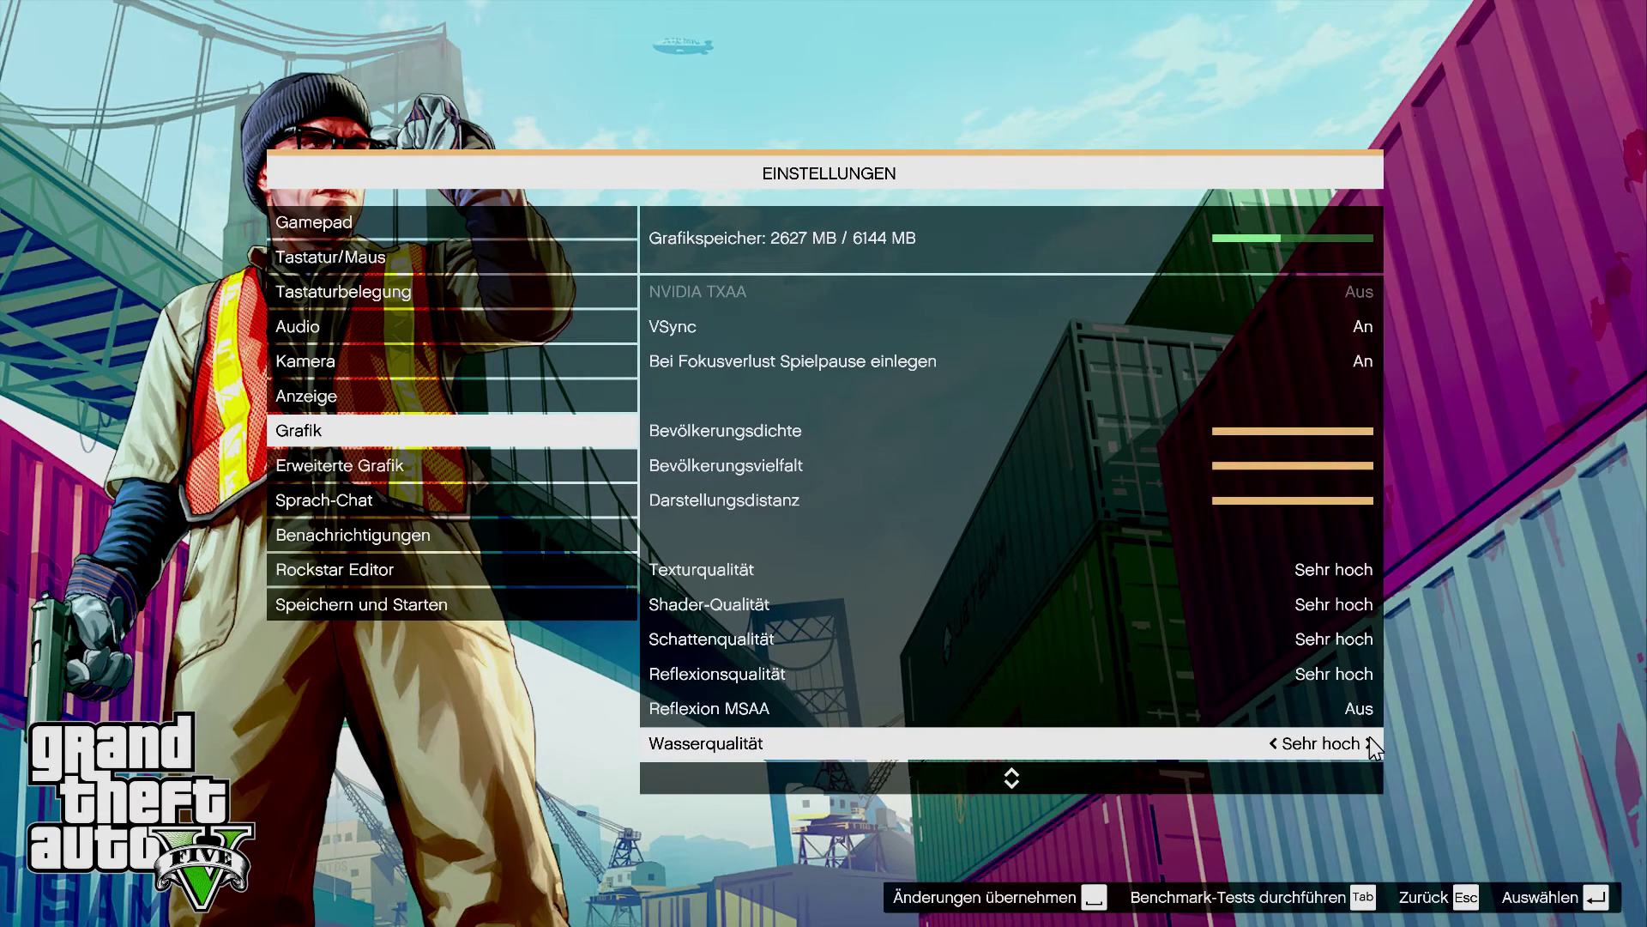
pyautogui.scroll(-1, 1367, 743)
pyautogui.click(1371, 743)
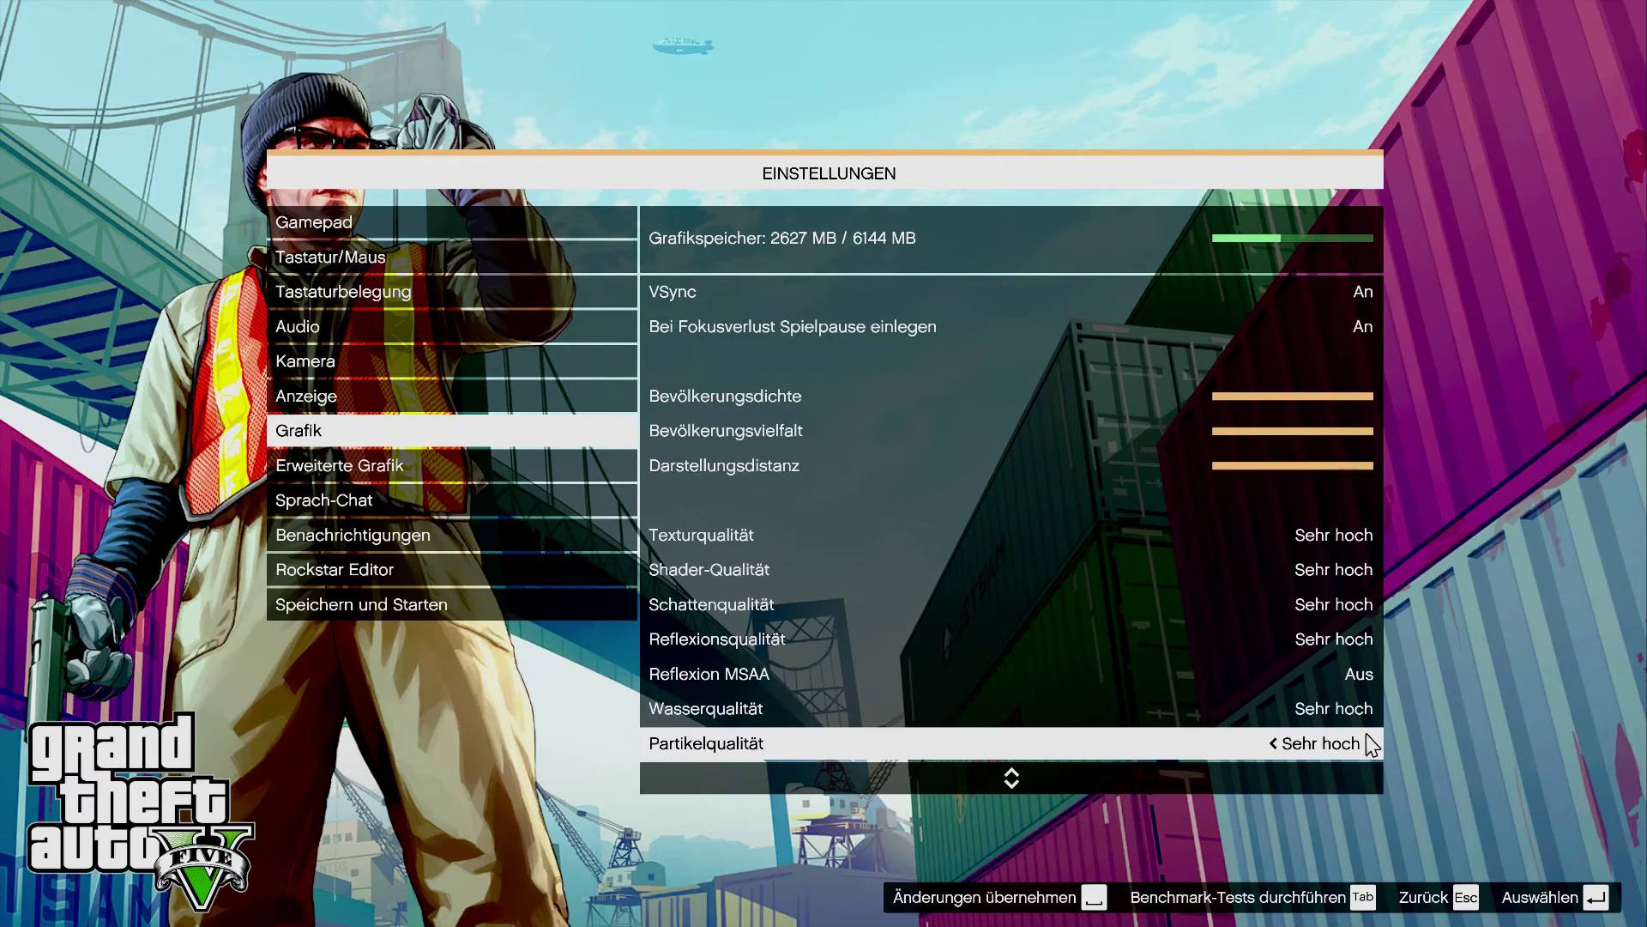
# Step: Cycle through the Grasqualität and Partikelqualität options, ending on Ultra for grass and Sehr hoch for particles
pyautogui.scroll(-1, 1372, 745)
pyautogui.click(1369, 741)
pyautogui.click(1369, 741)
pyautogui.click(1371, 743)
pyautogui.click(1372, 708)
pyautogui.click(1371, 708)
pyautogui.click(1371, 708)
pyautogui.click(1371, 708)
pyautogui.click(1372, 708)
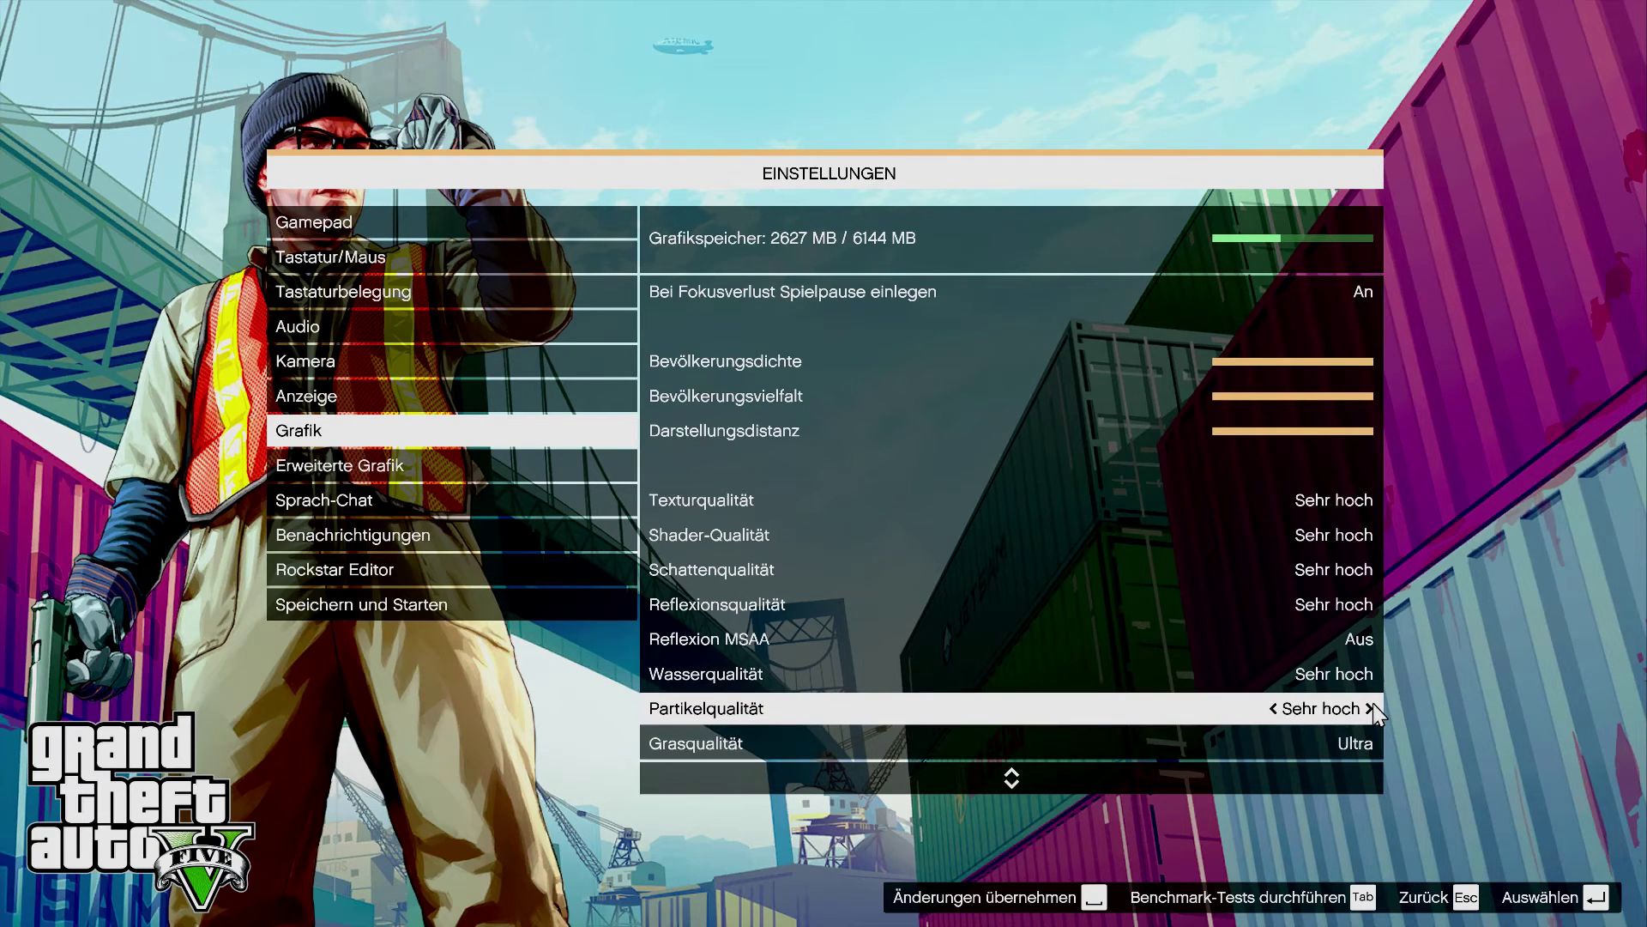
# Step: Set Nachbearbeitung to Normal
pyautogui.scroll(-2, 1372, 709)
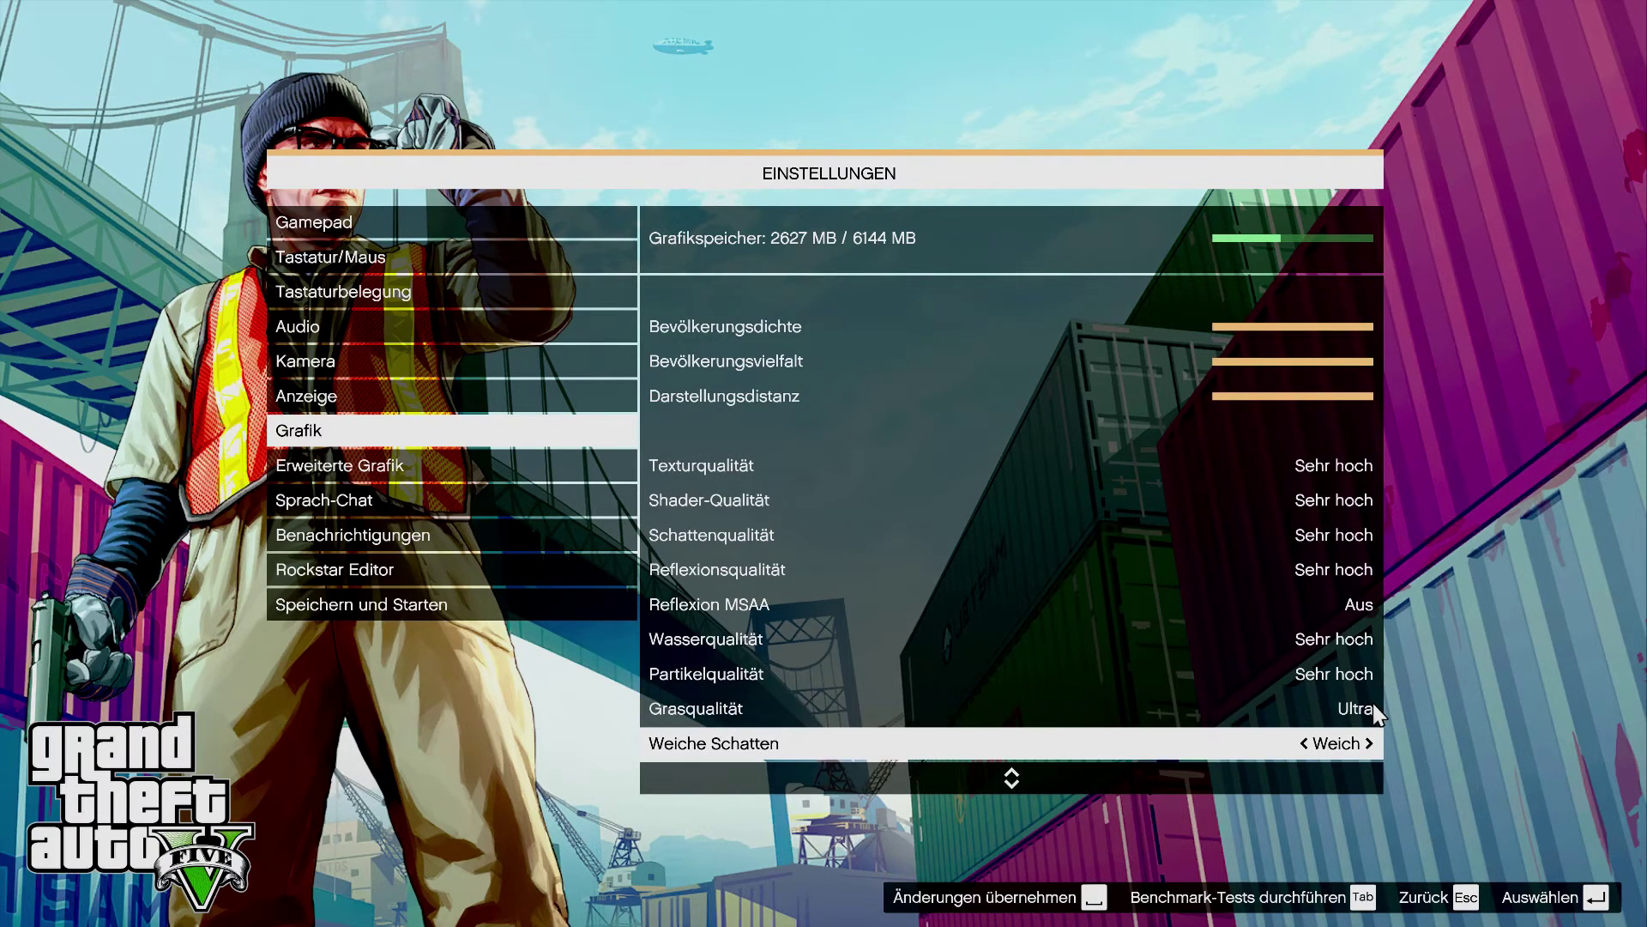
pyautogui.scroll(-1, 1378, 728)
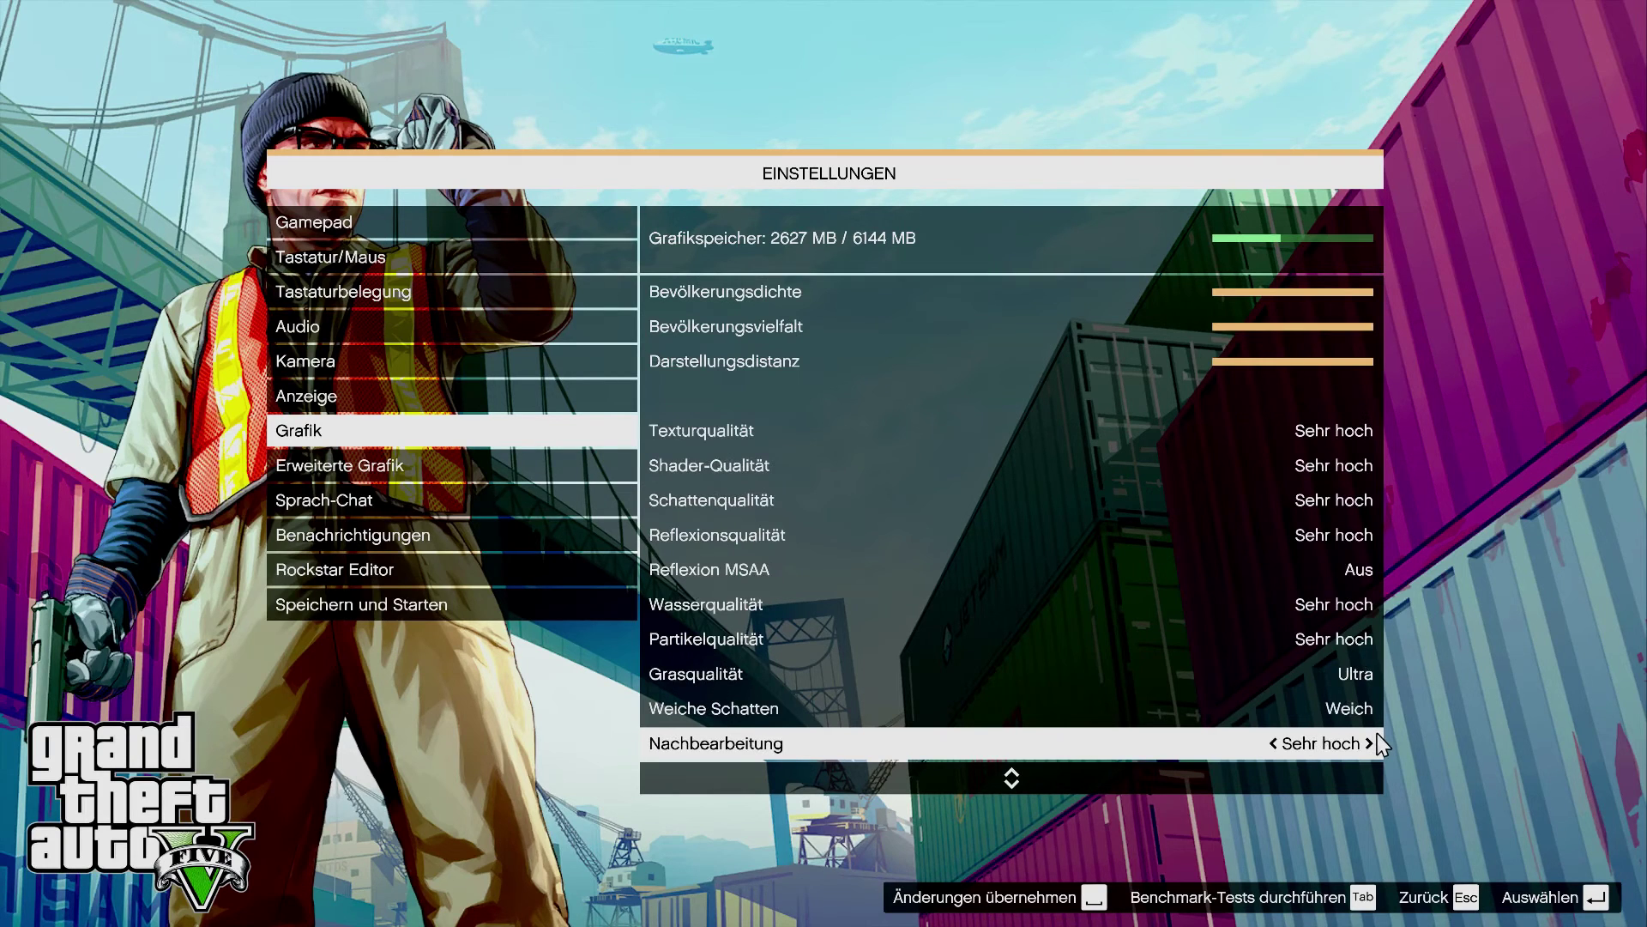
pyautogui.click(1277, 751)
pyautogui.click(1278, 753)
# Step: Cycle through the Umgebungsverdeckung options and return to Hoch
pyautogui.scroll(-3, 1294, 745)
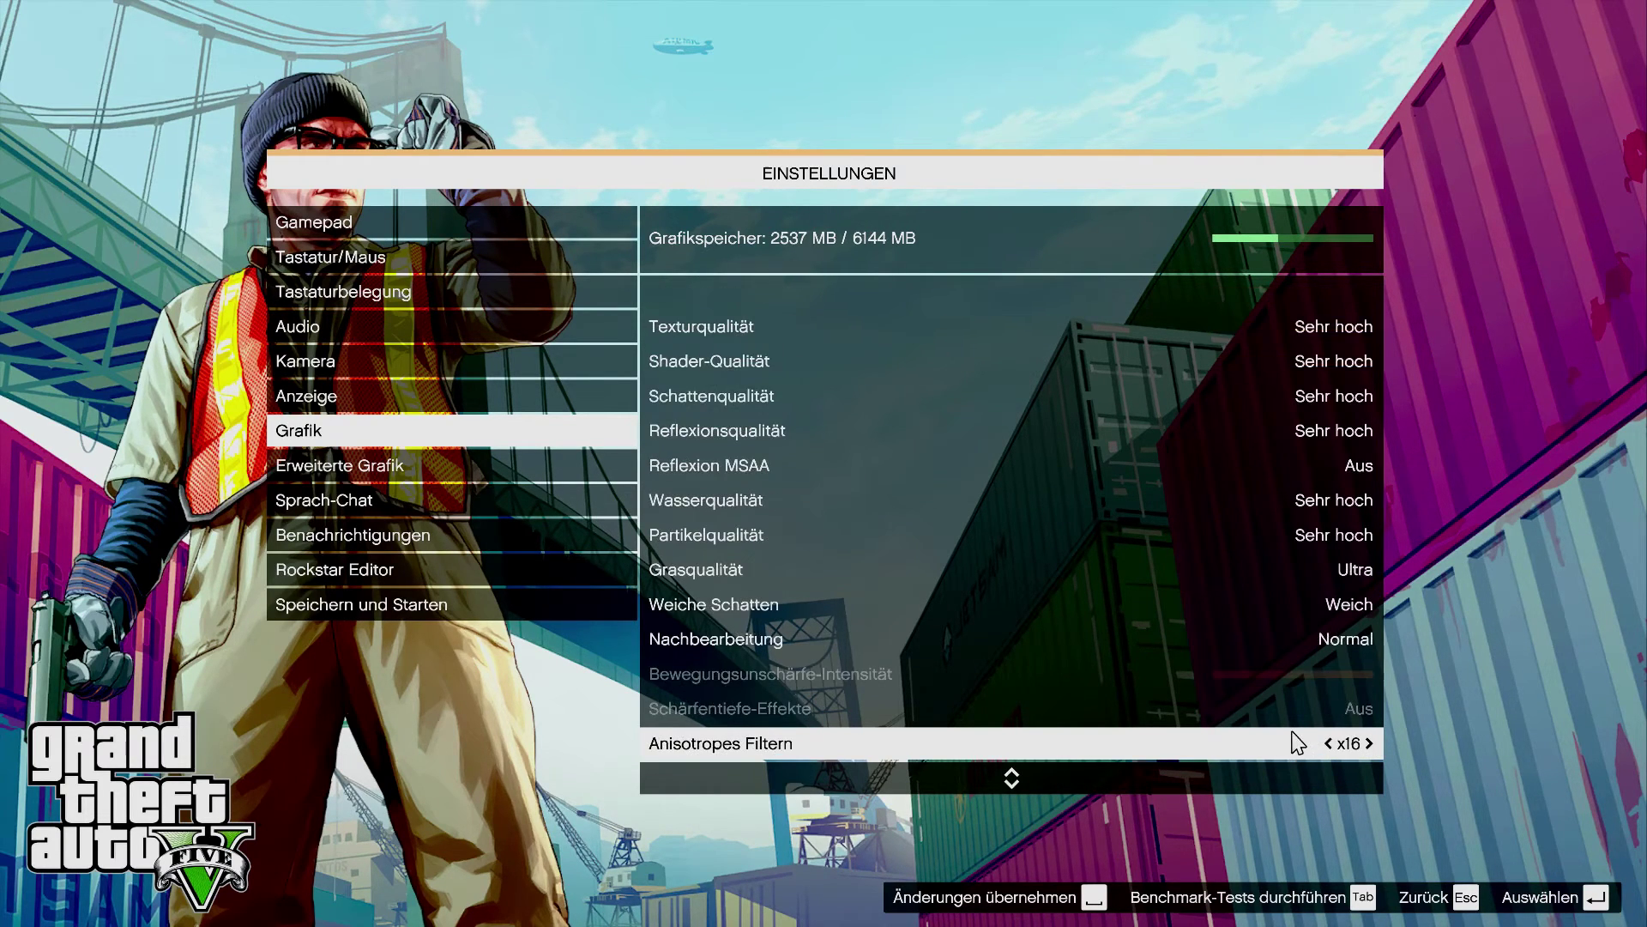
pyautogui.scroll(-1, 1304, 746)
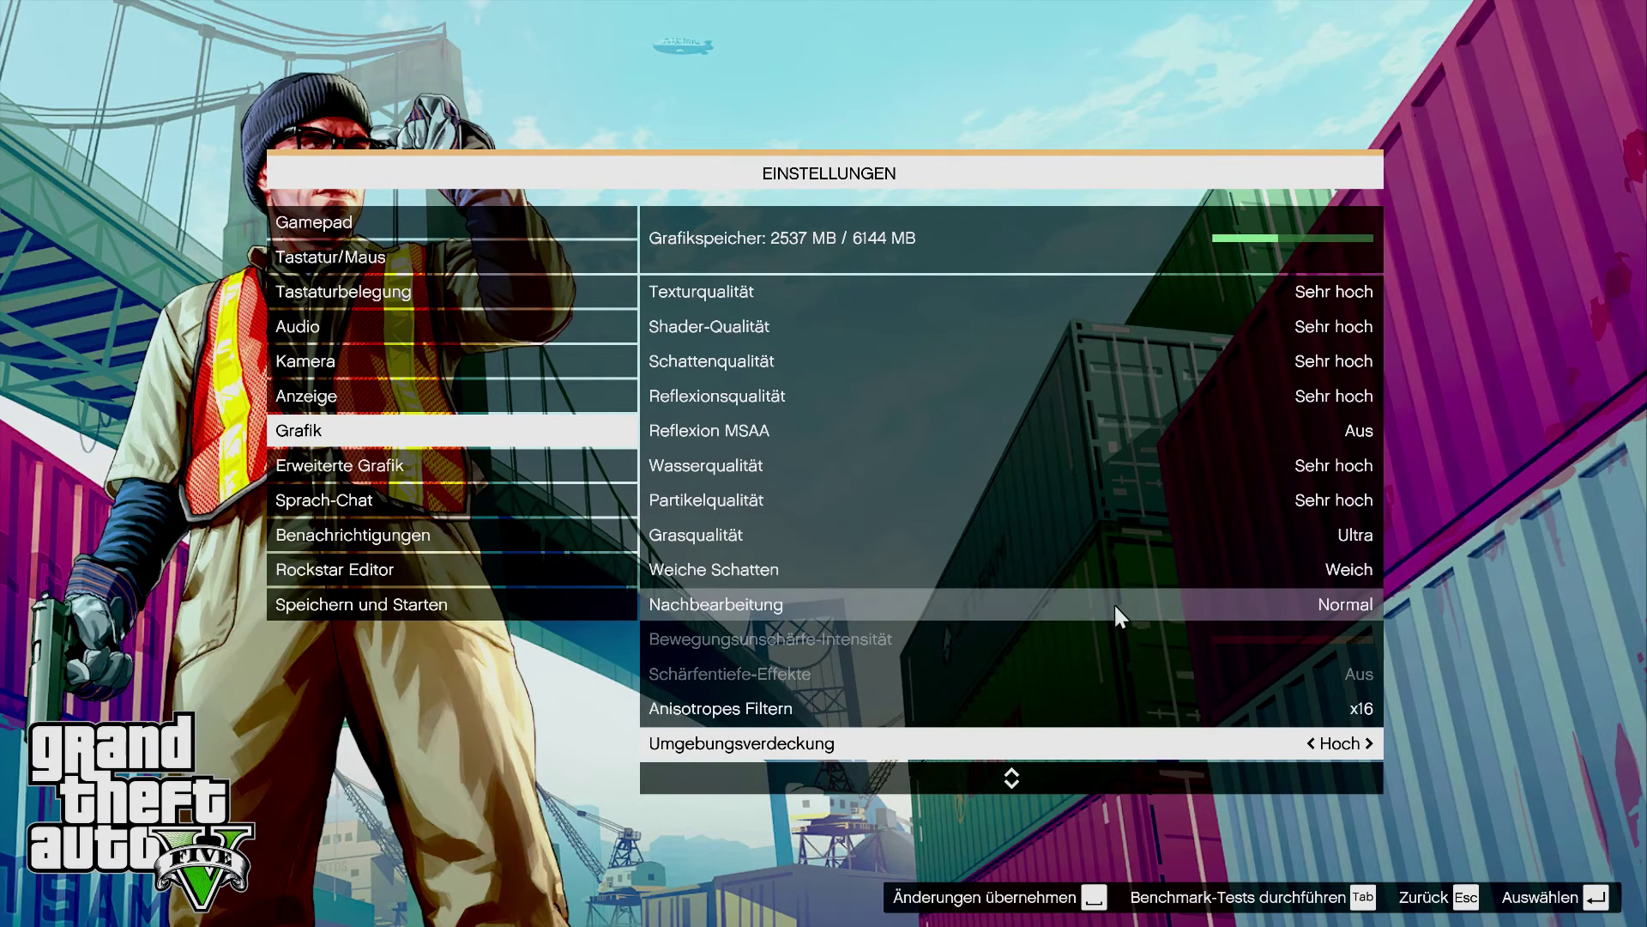
pyautogui.scroll(-1, 1112, 603)
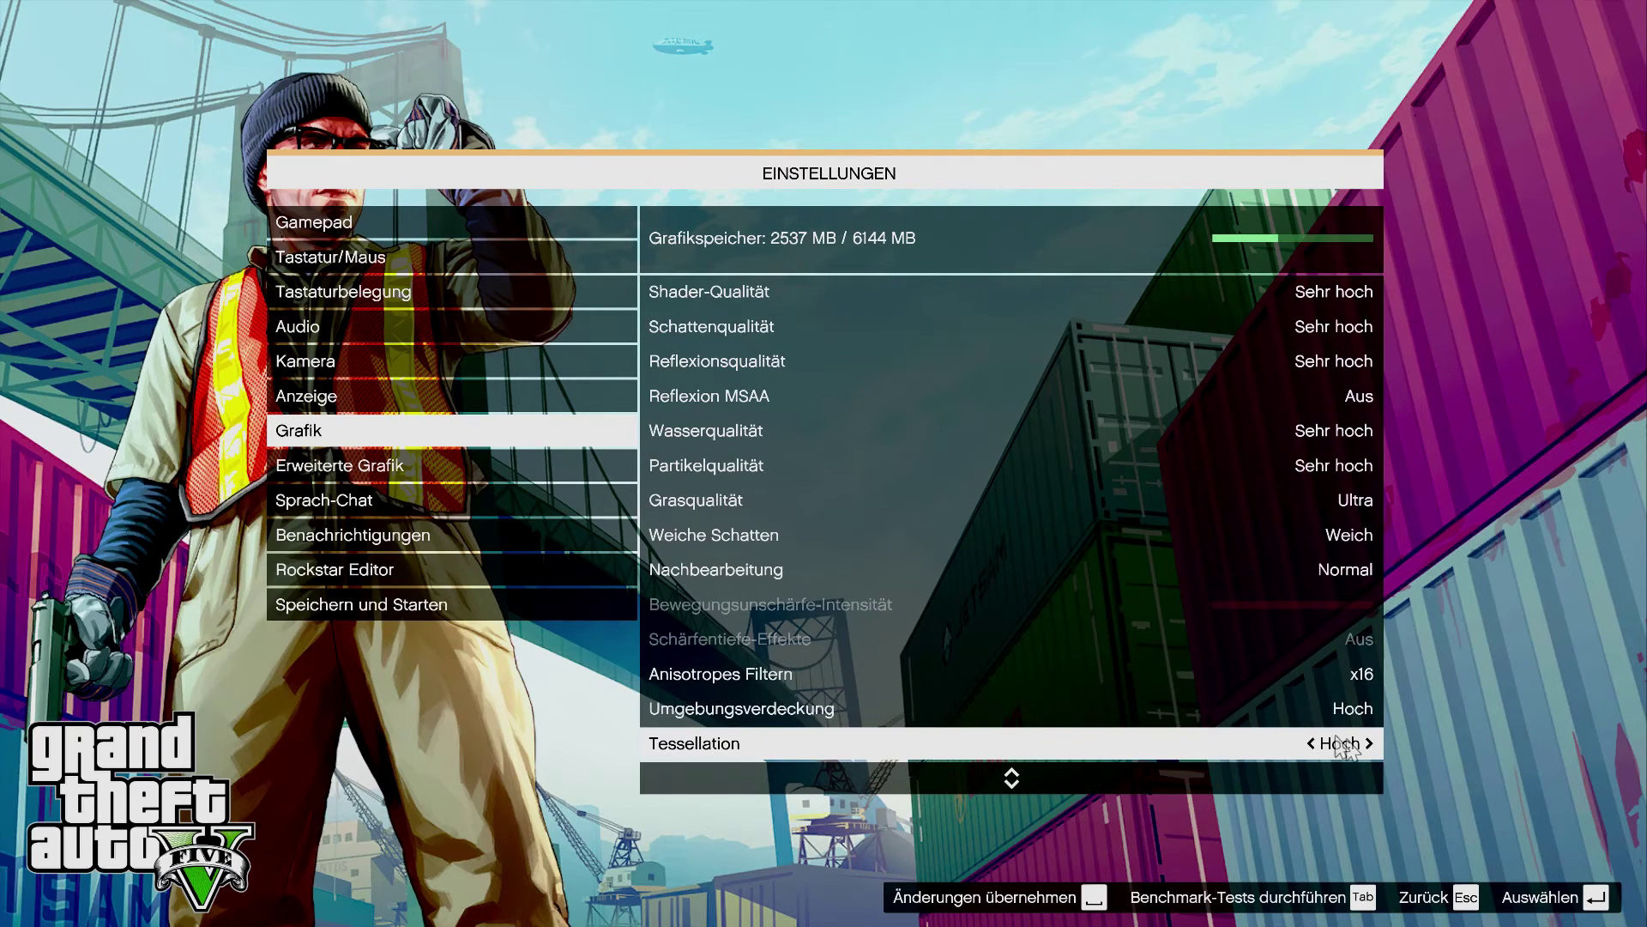
pyautogui.click(1366, 705)
pyautogui.click(1370, 708)
pyautogui.click(1370, 708)
pyautogui.click(1370, 708)
pyautogui.click(1370, 707)
pyautogui.click(1371, 707)
pyautogui.click(1370, 708)
# Step: Set Tessellation to Sehr hoch
pyautogui.click(1370, 745)
pyautogui.click(1371, 744)
pyautogui.click(1371, 744)
pyautogui.click(1370, 745)
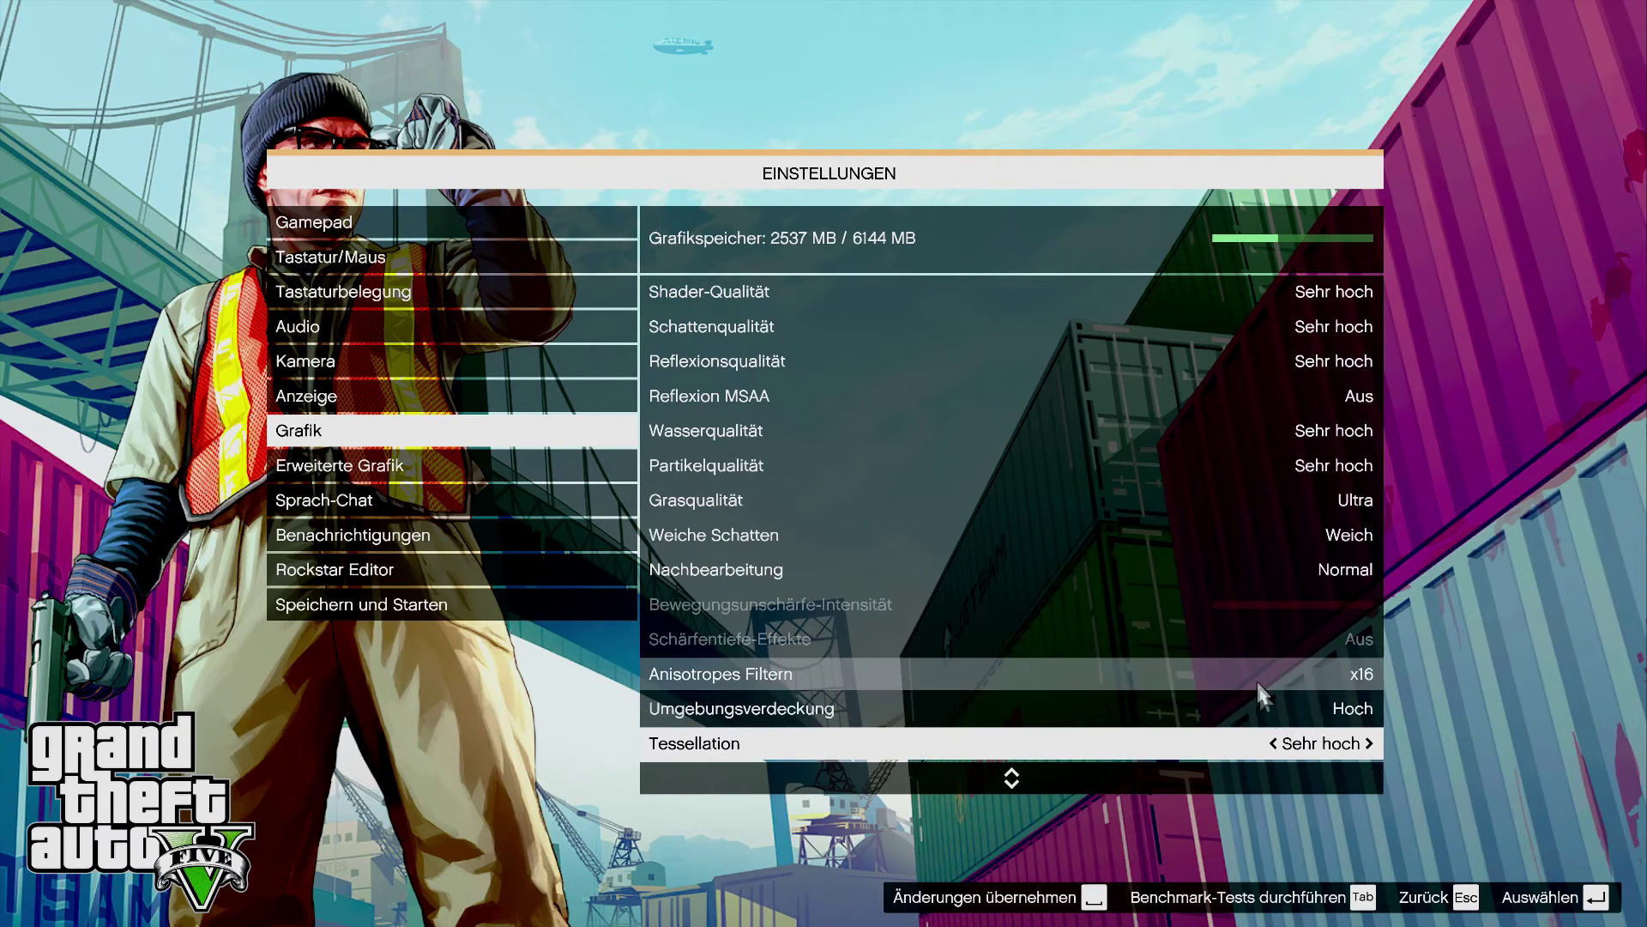
# Step: Check the end of the Grafik settings list, start the Benchmark-Tests and accept the required game restart
pyautogui.scroll(-2, 1258, 686)
pyautogui.scroll(-2, 1261, 694)
pyautogui.scroll(-1, 1264, 703)
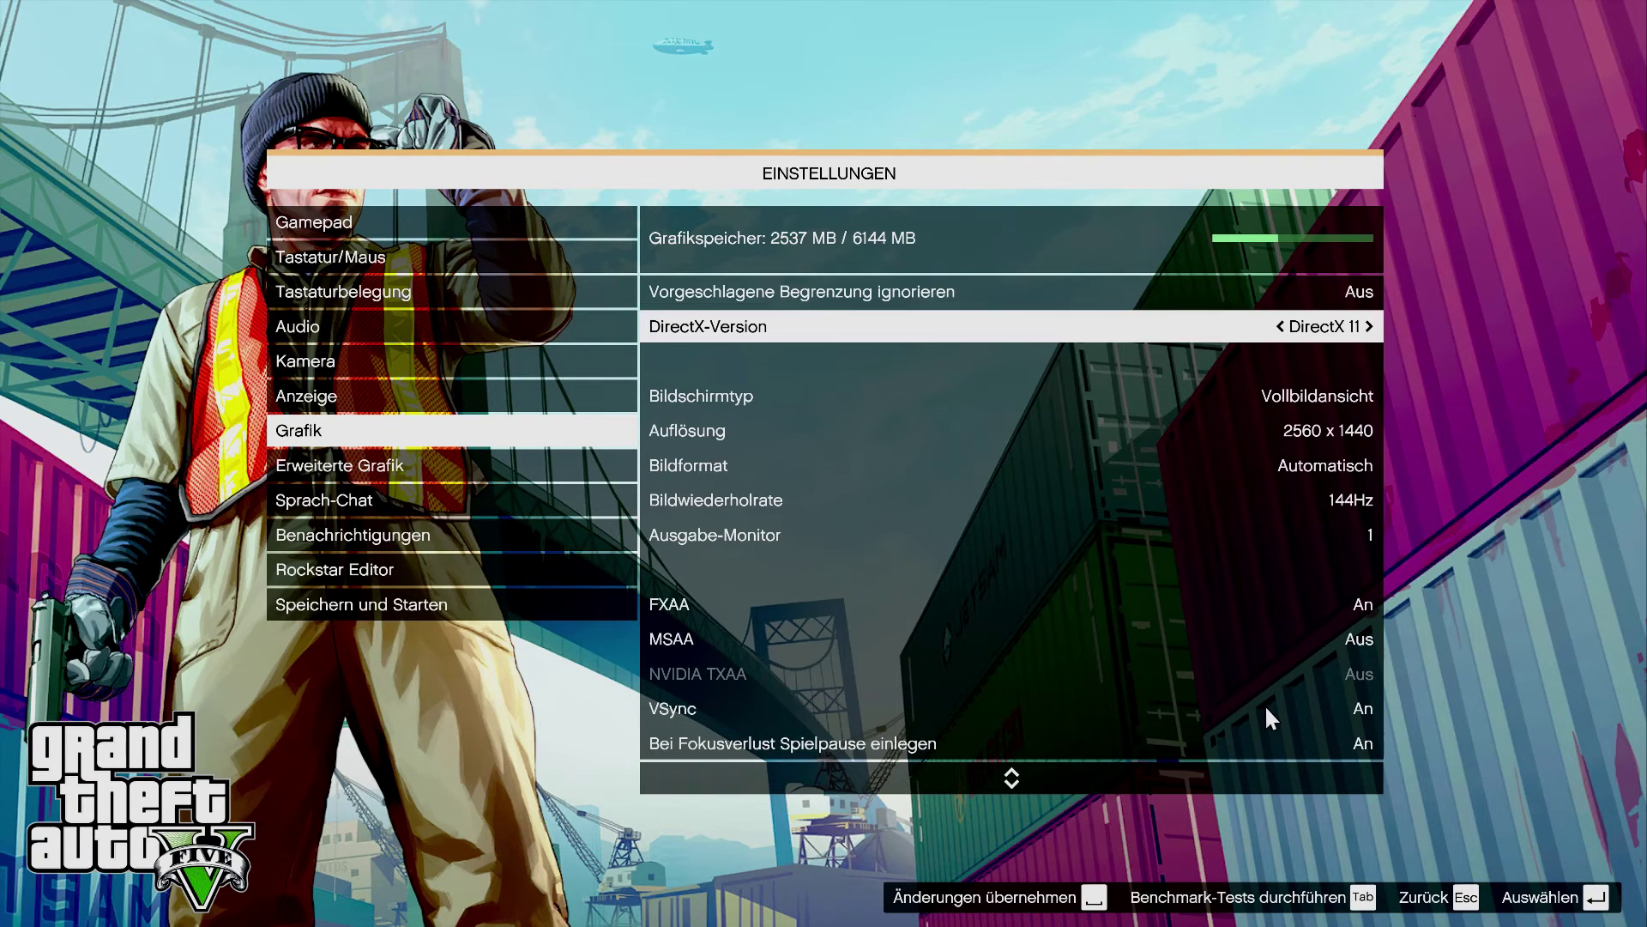
pyautogui.scroll(2, 1264, 703)
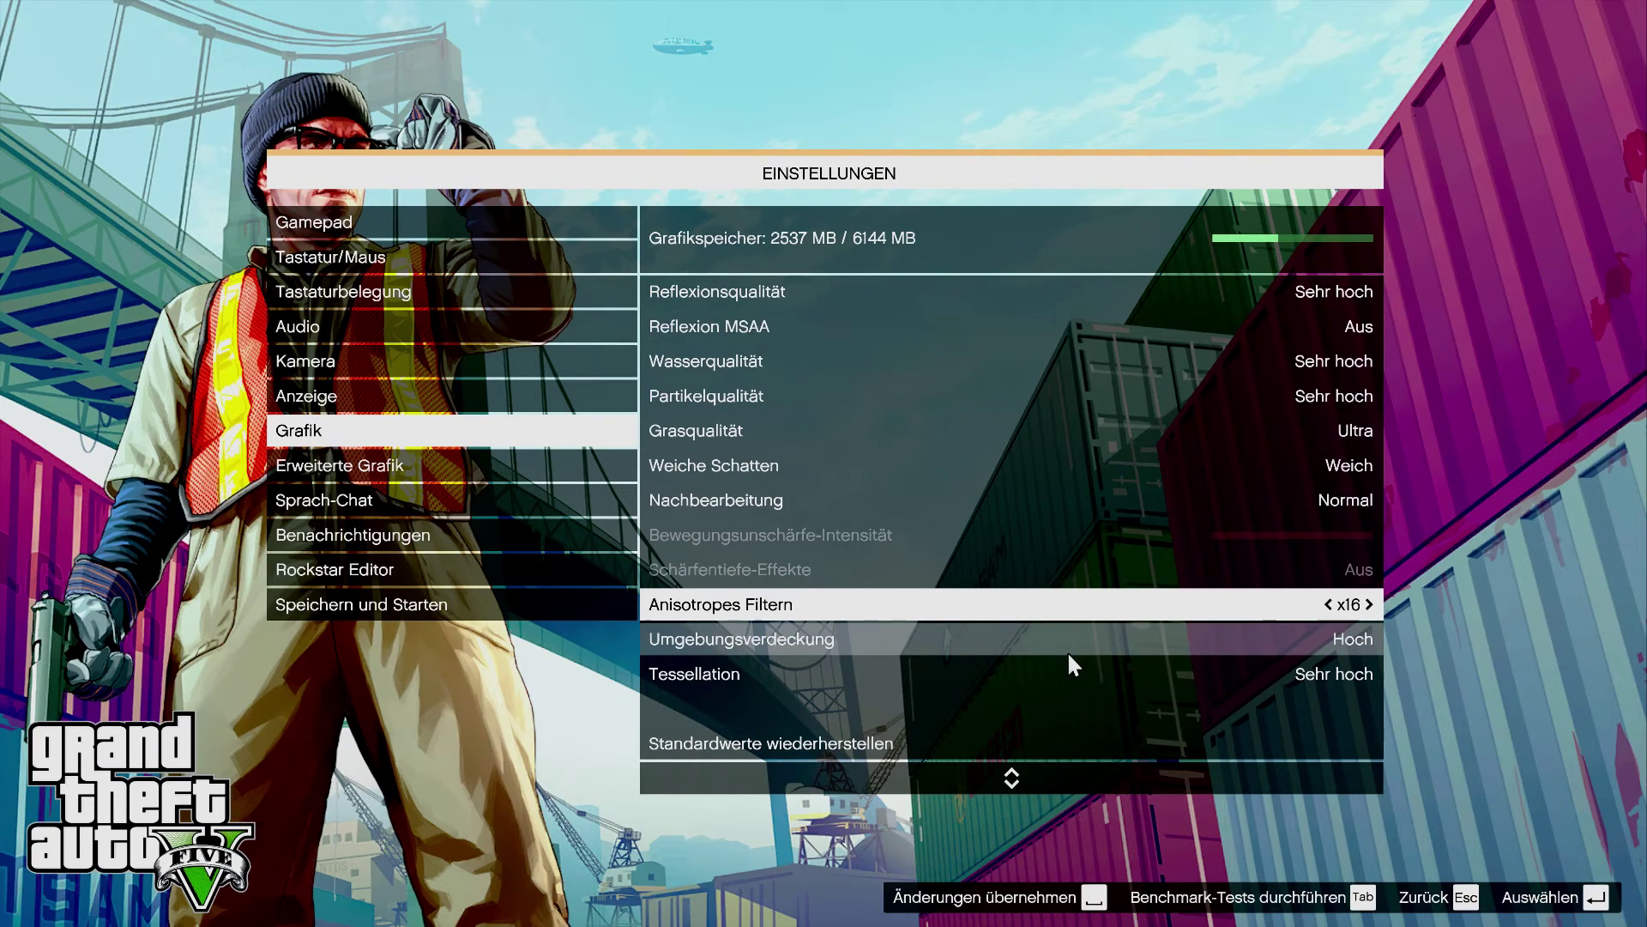
pyautogui.press('Tab')
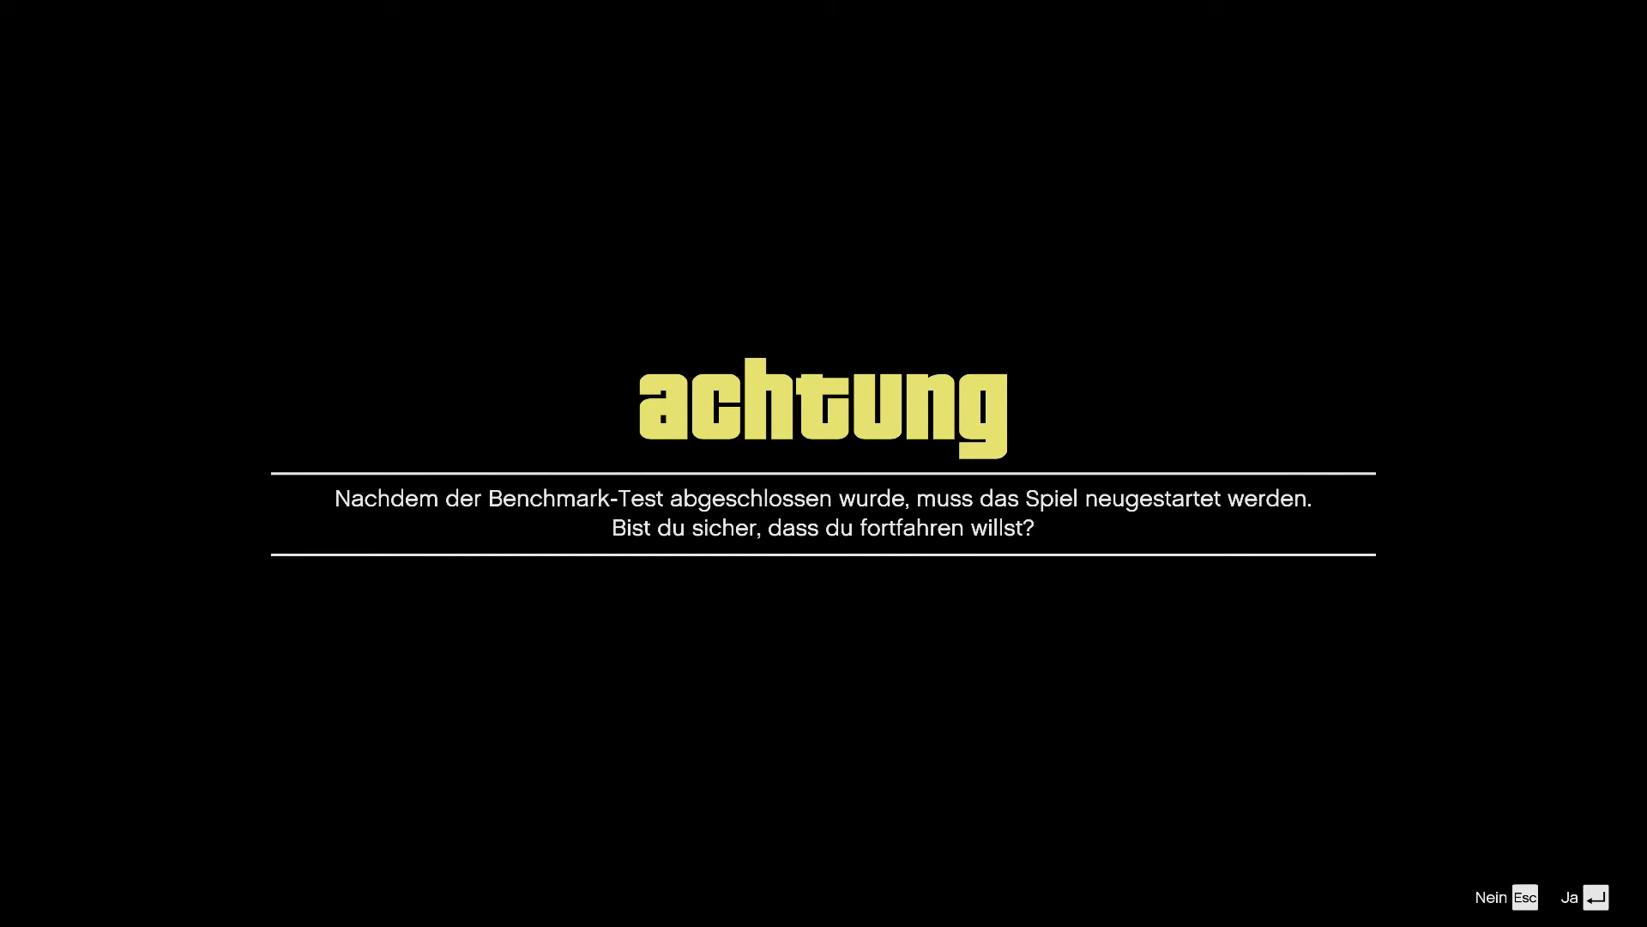
pyautogui.press('Return')
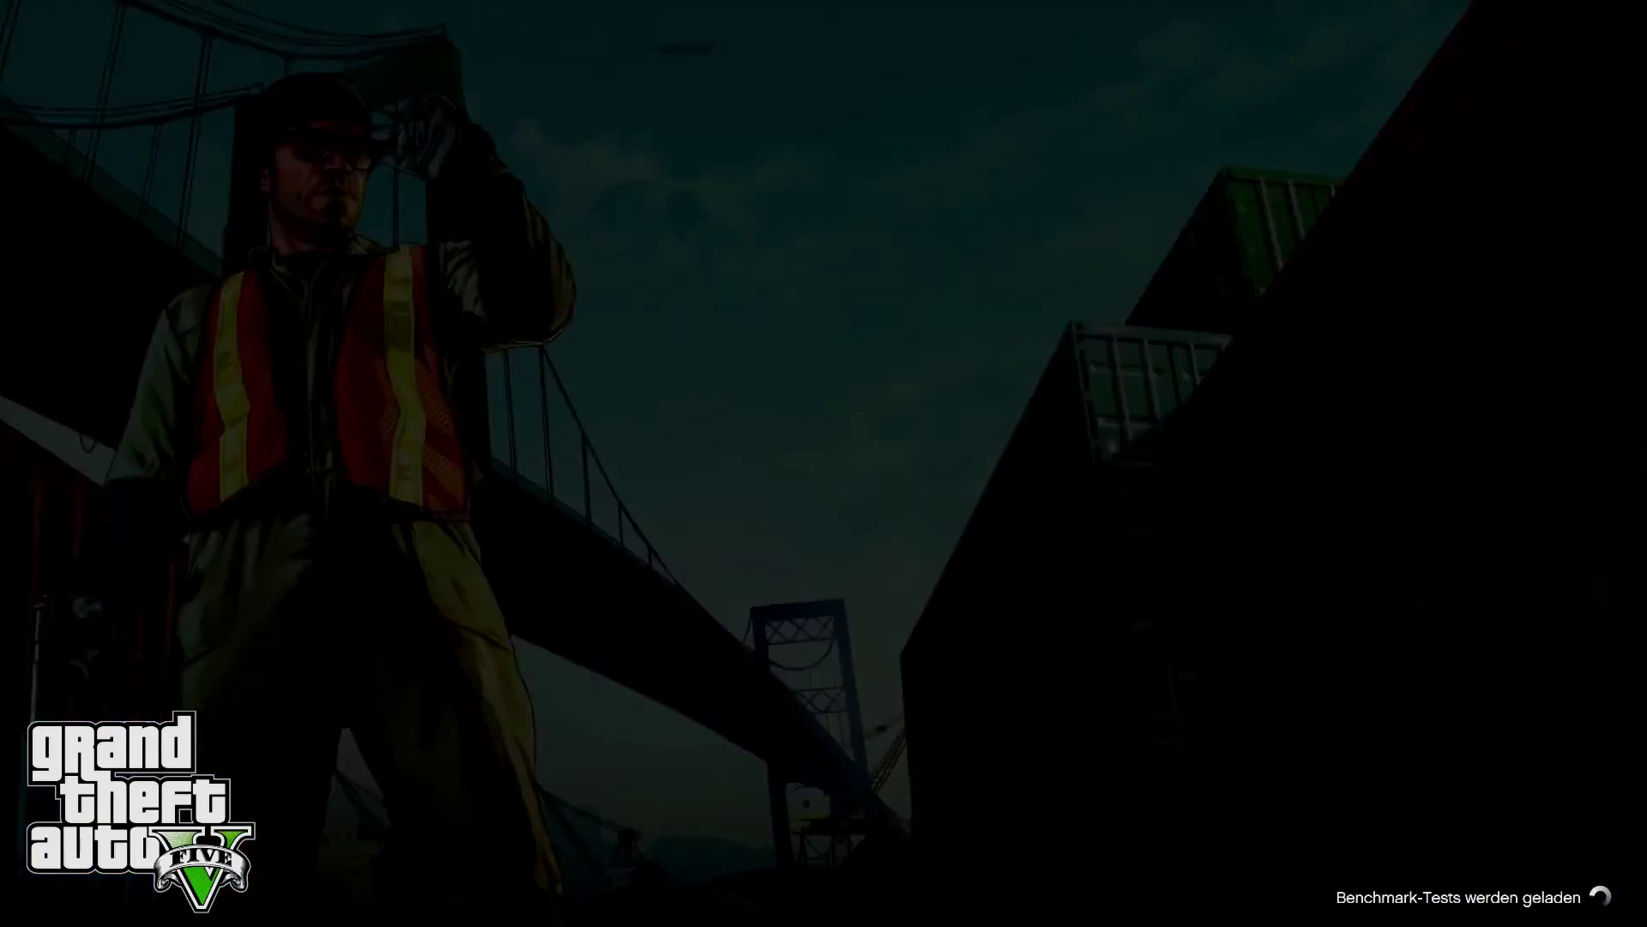